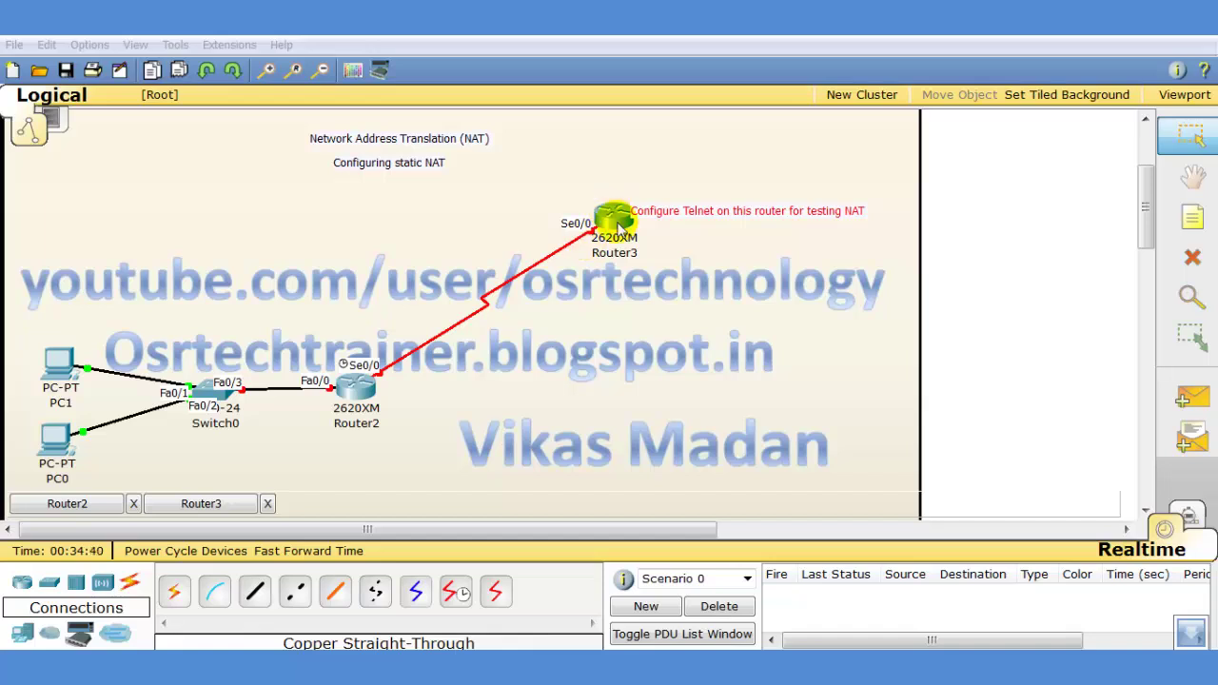
# Place a text note reading 'configuing Nat' beneath Router2 on the workspace
pyautogui.click(1195, 223)
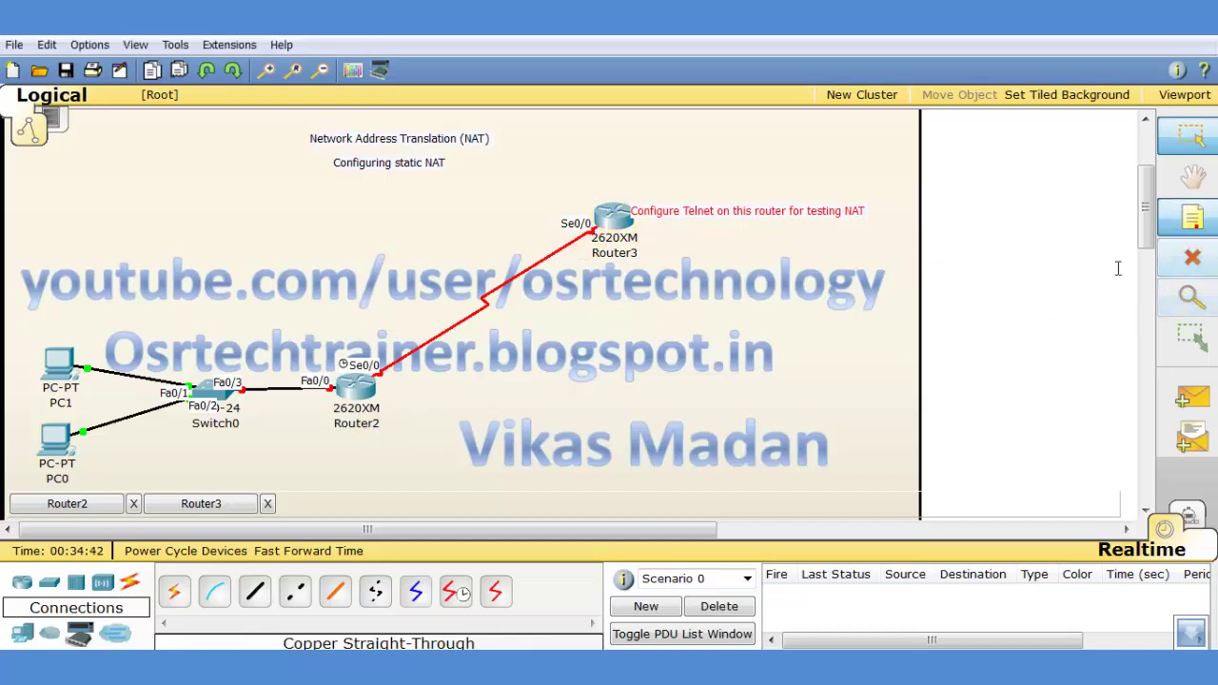
pyautogui.click(346, 447)
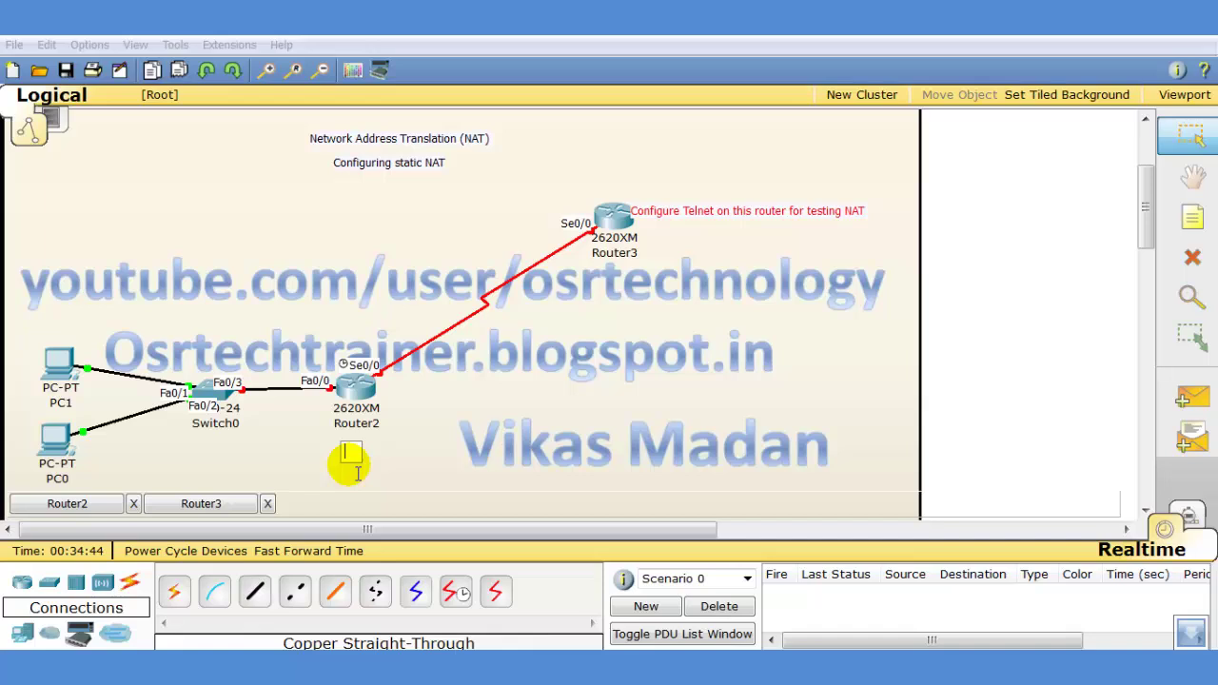
pyautogui.write('configu')
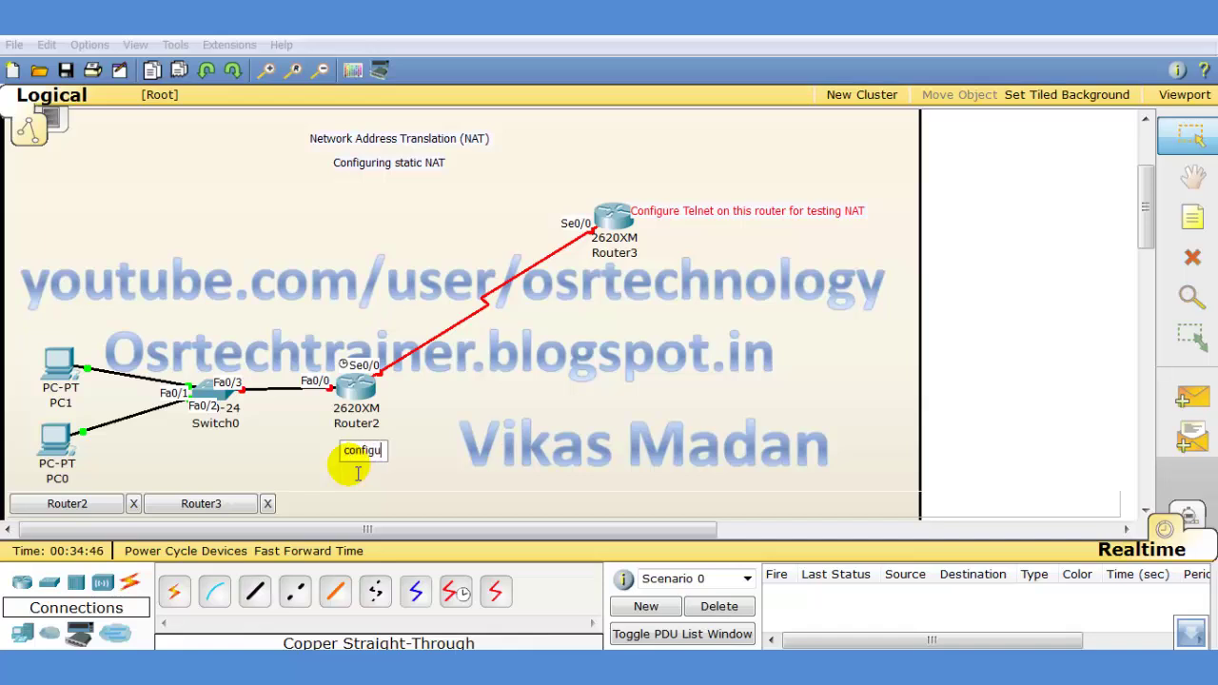
pyautogui.write('ing Na')
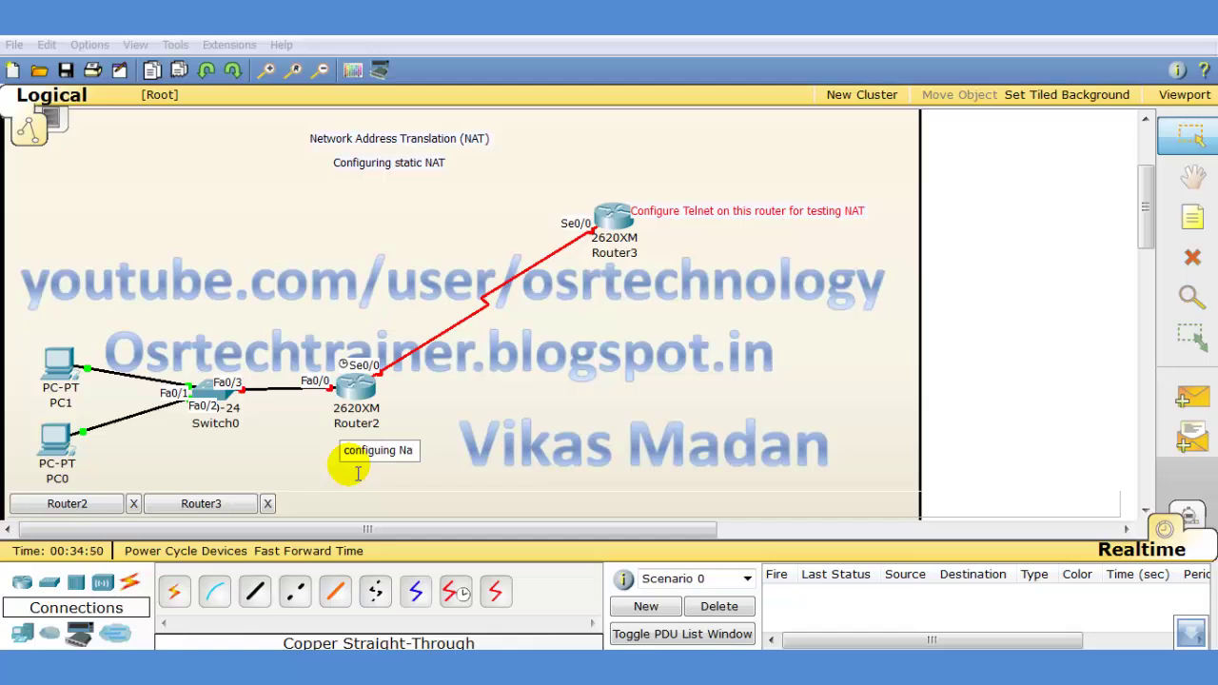
pyautogui.write('t')
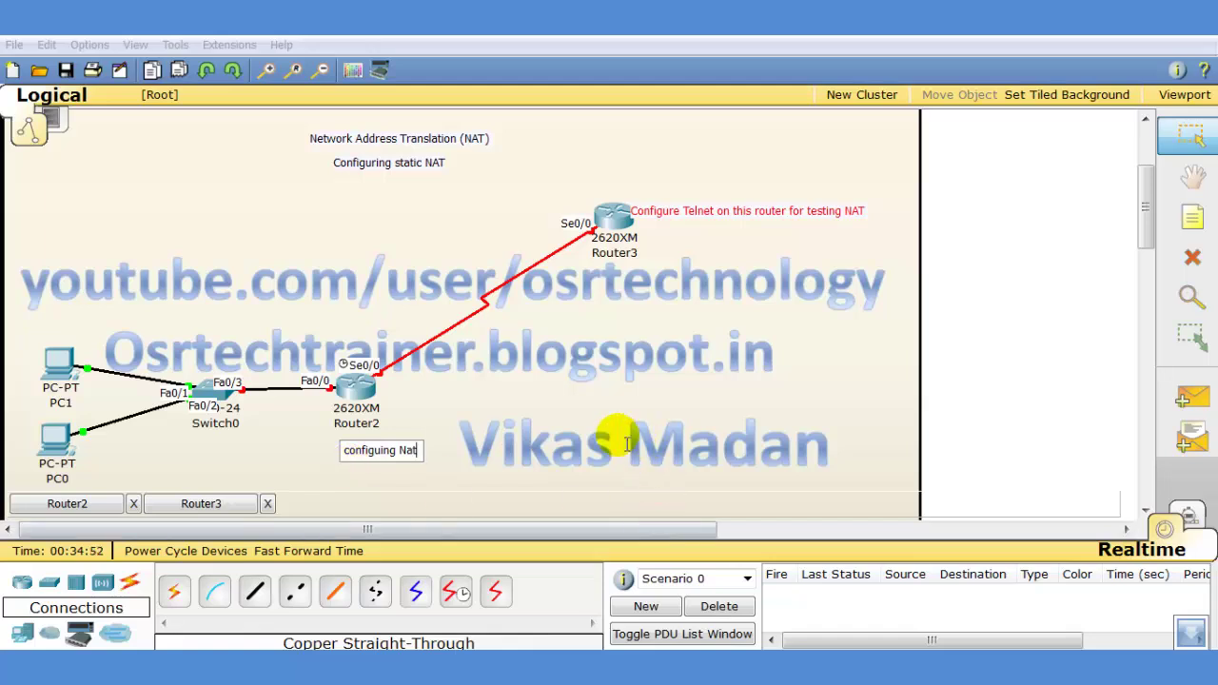
pyautogui.click(617, 438)
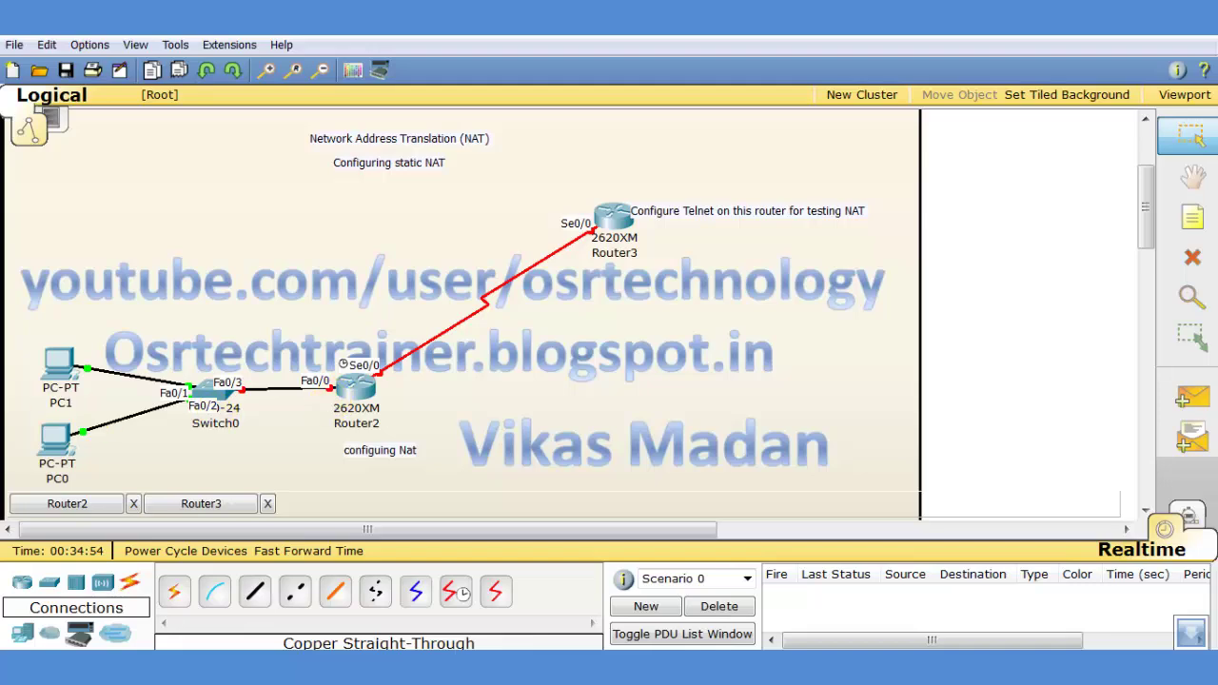
# Set PC1 to IP 10.0.0.1, mask 255.0.0.0 and gateway 10.0.0.10, then close its window
pyautogui.click(60, 354)
pyautogui.click(60, 353)
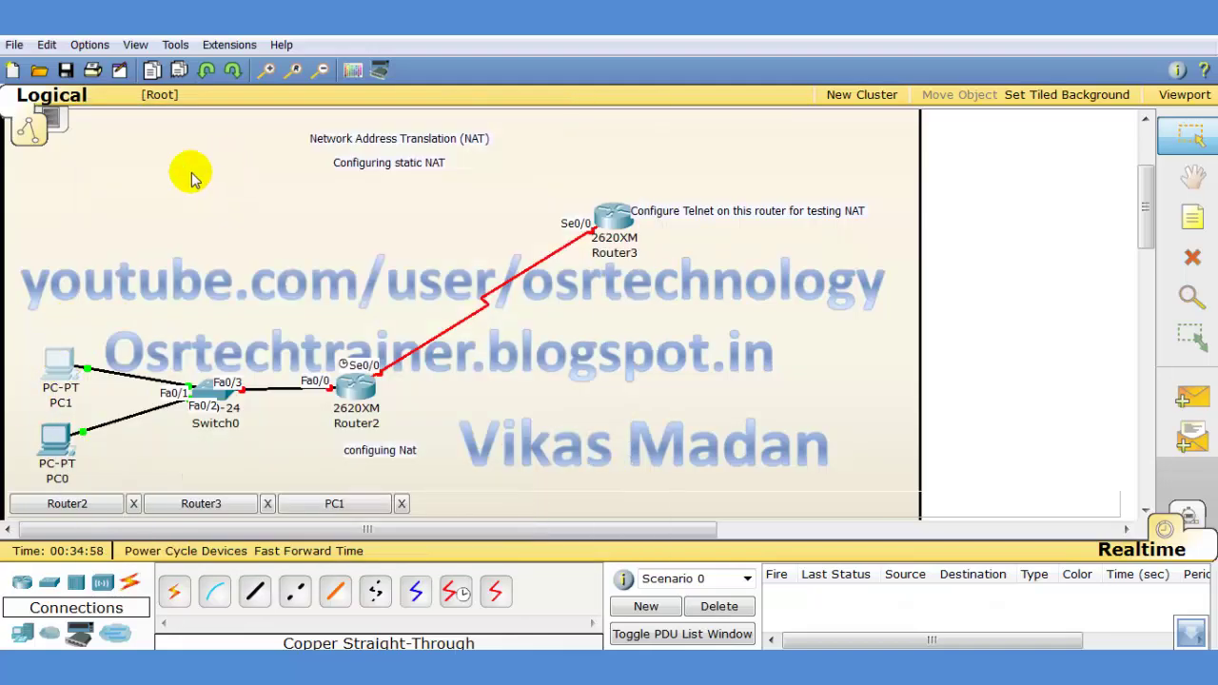
pyautogui.click(302, 499)
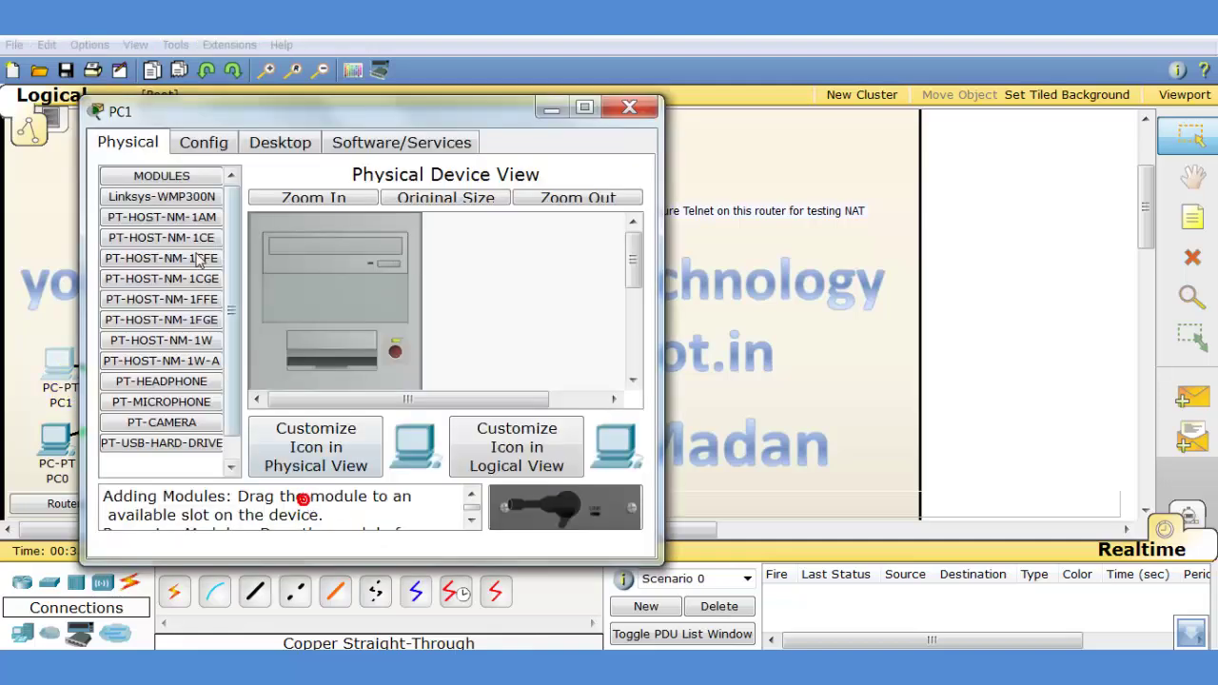
pyautogui.click(253, 153)
pyautogui.click(144, 238)
pyautogui.click(282, 316)
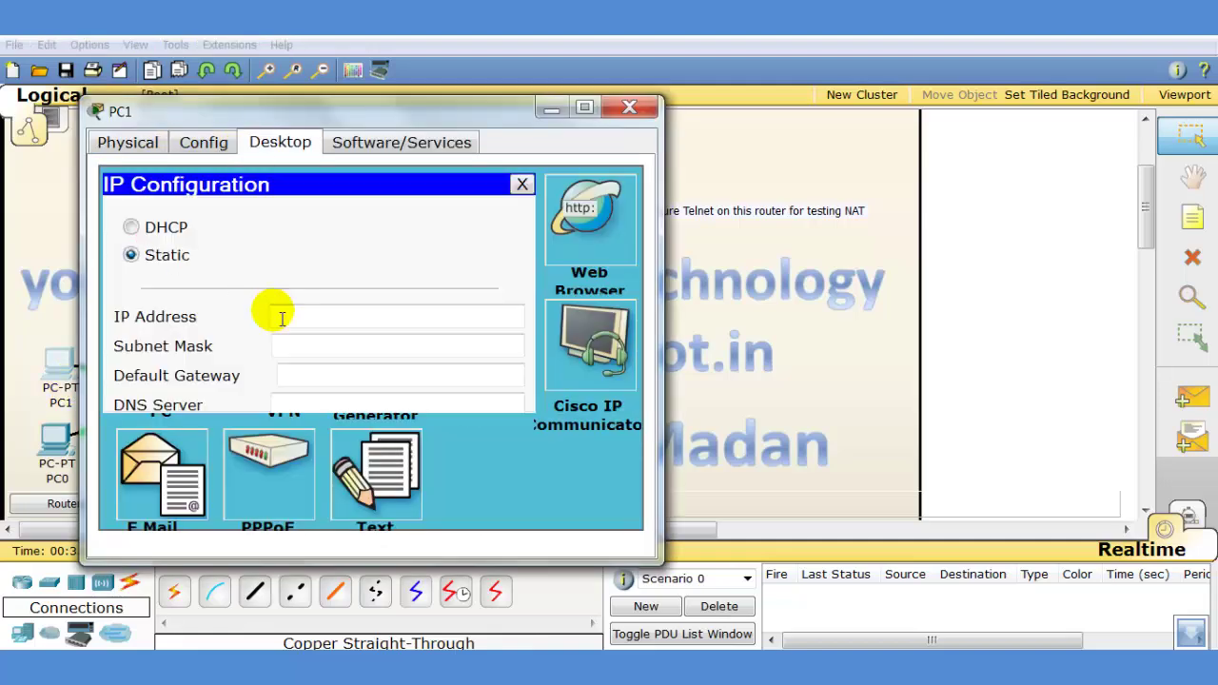
pyautogui.click(285, 320)
pyautogui.write('10.')
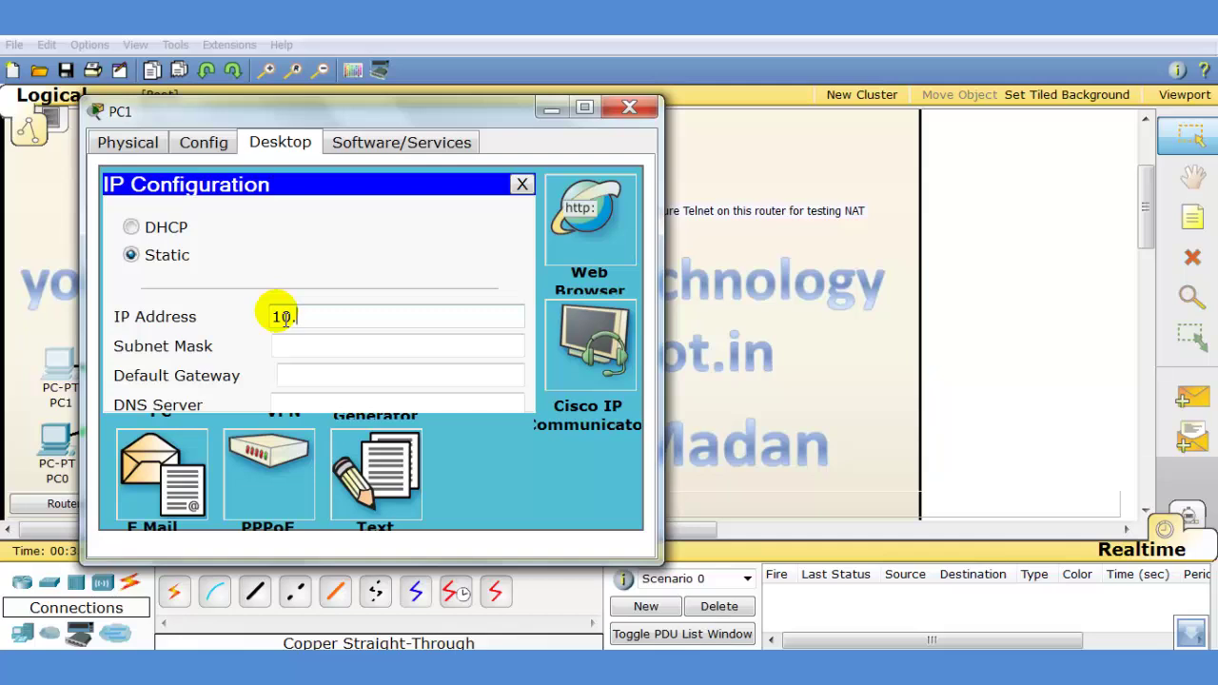
pyautogui.write('0.0.1')
pyautogui.press('Tab')
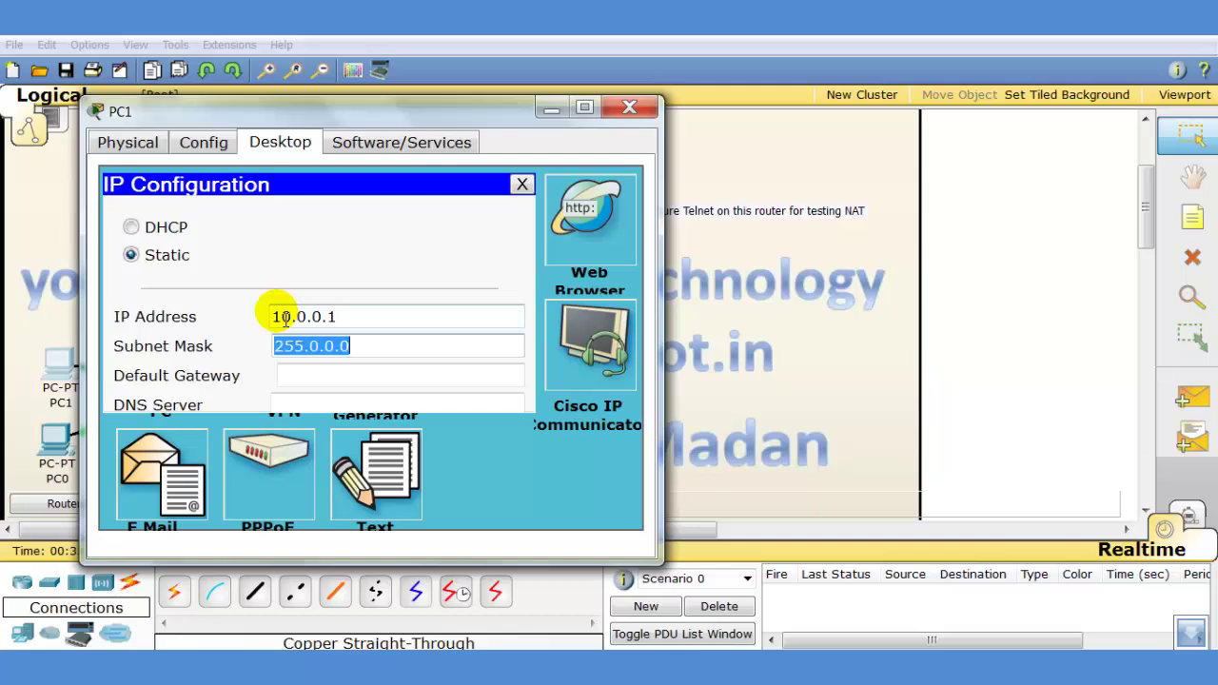
pyautogui.press('Tab')
pyautogui.write('10')
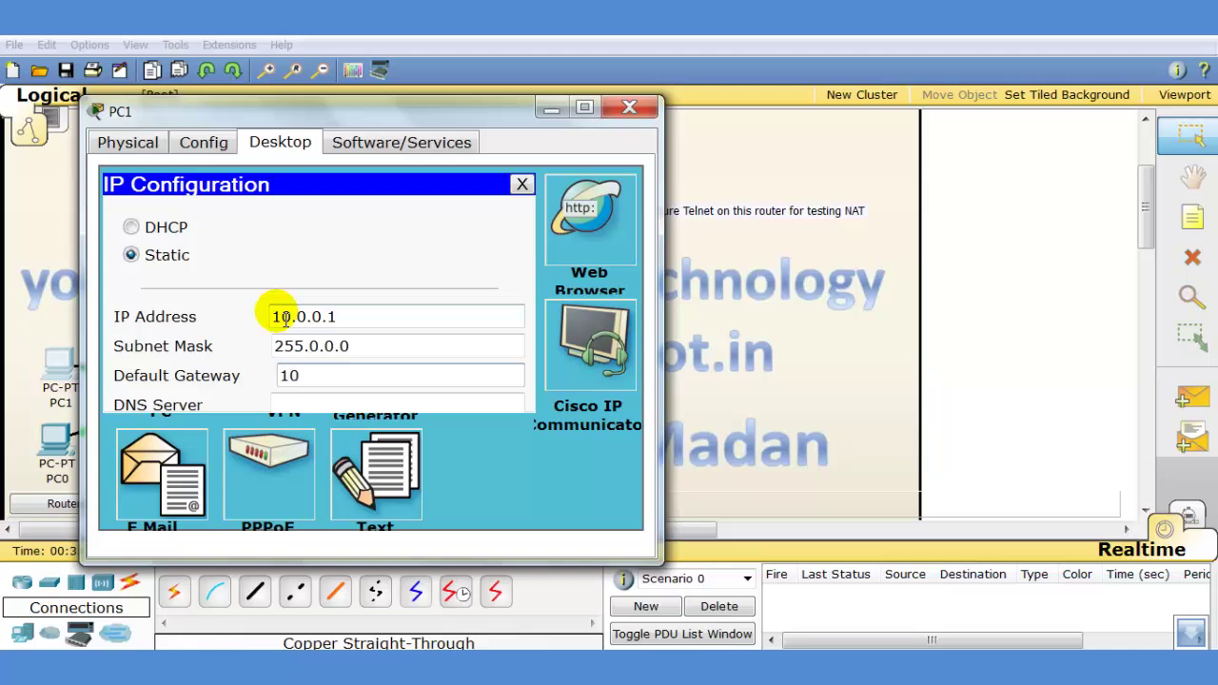
pyautogui.write('.0.0.10')
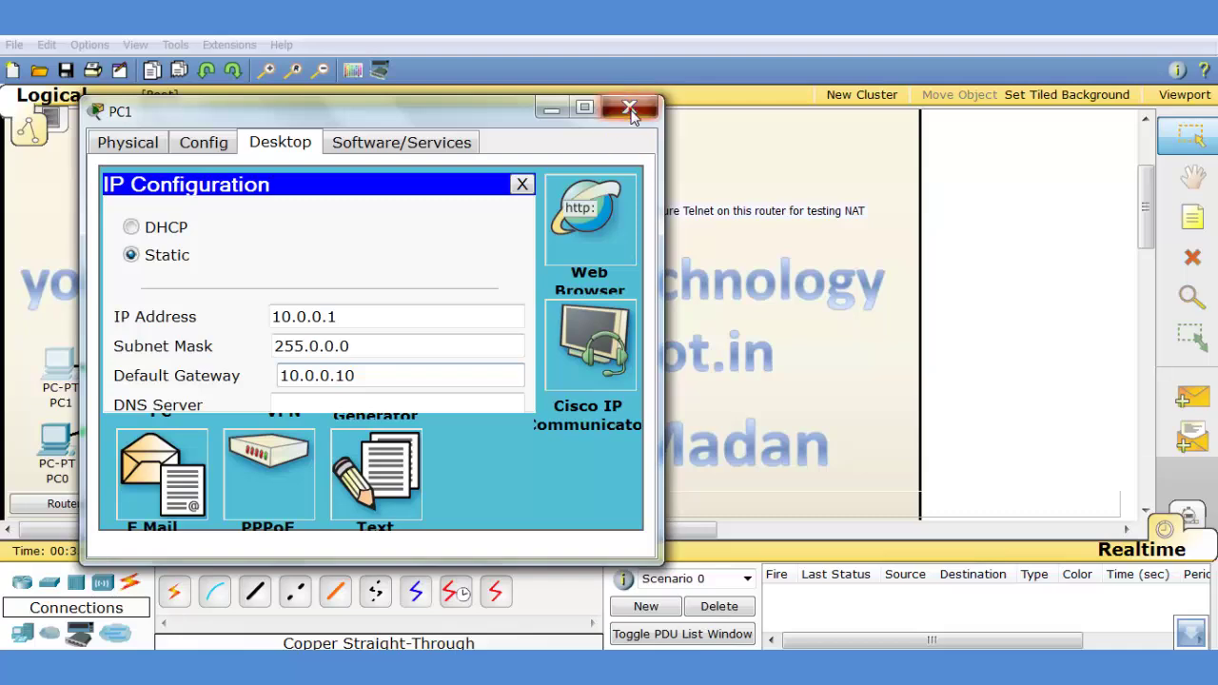
pyautogui.click(630, 111)
# Set PC0 to IP 10.0.0.2, mask 255.0.0.0 and gateway 10.0.0.10, then close its window
pyautogui.click(62, 440)
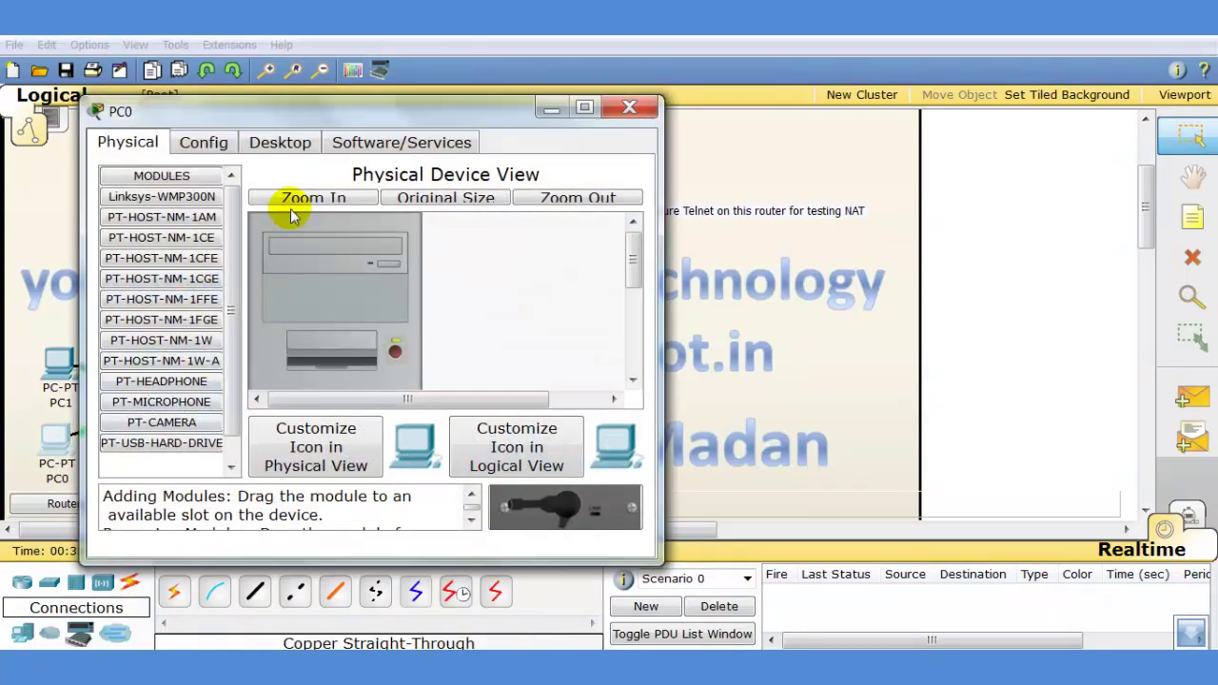
pyautogui.click(282, 143)
pyautogui.click(171, 228)
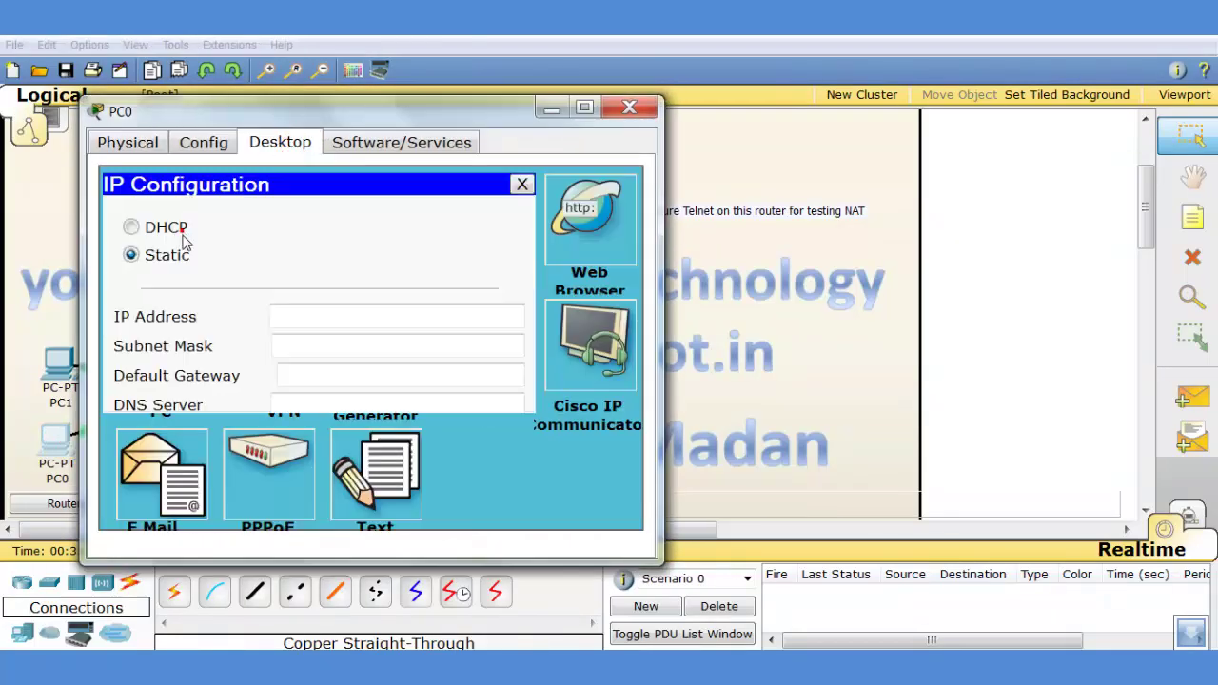
pyautogui.click(297, 312)
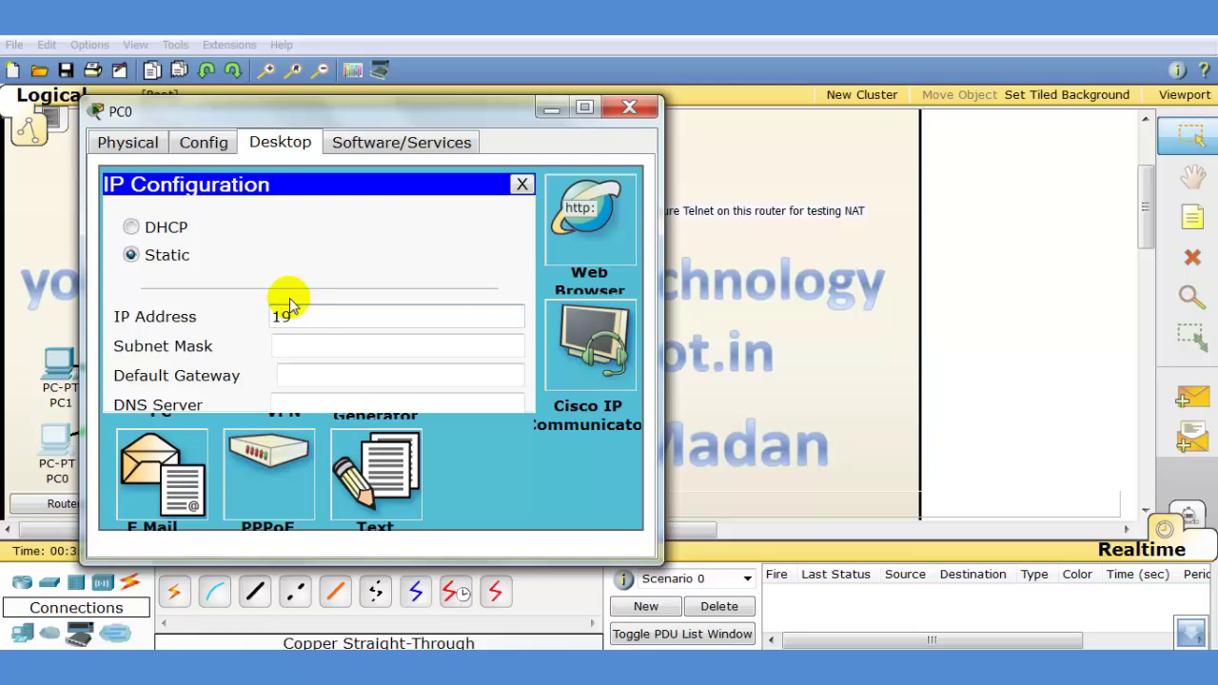
pyautogui.write('10.0.0.2')
pyautogui.press('Tab')
pyautogui.press('Tab')
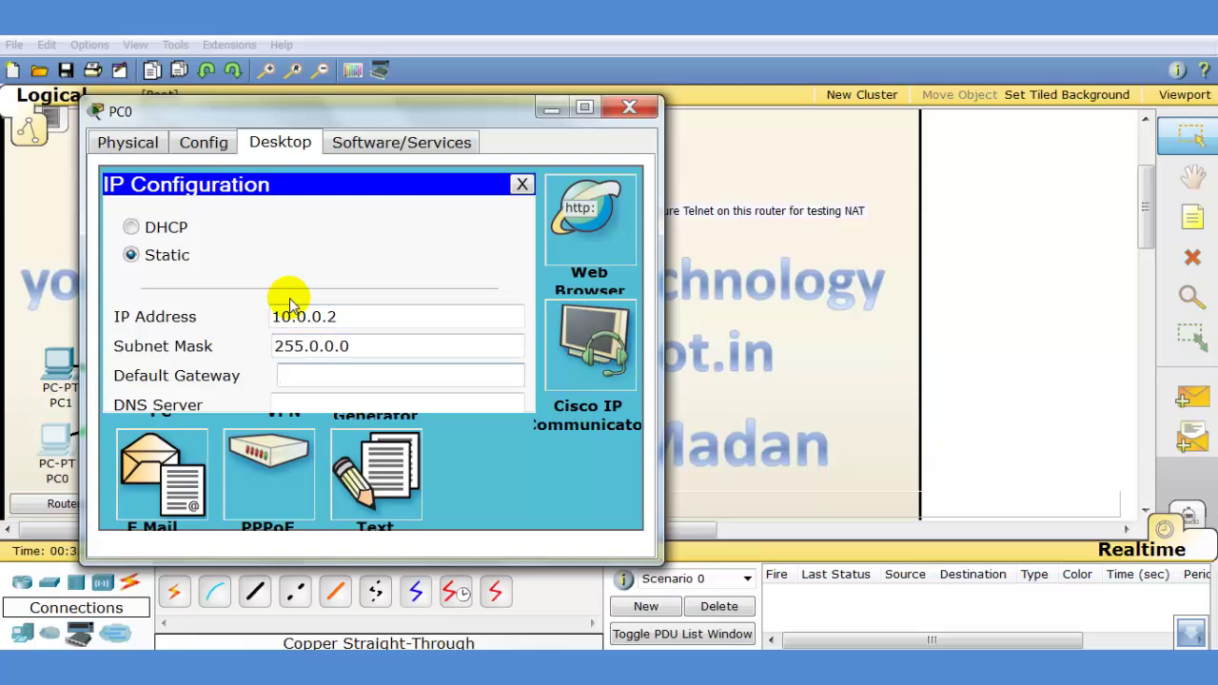
pyautogui.write('10.0.0.10')
pyautogui.click(628, 107)
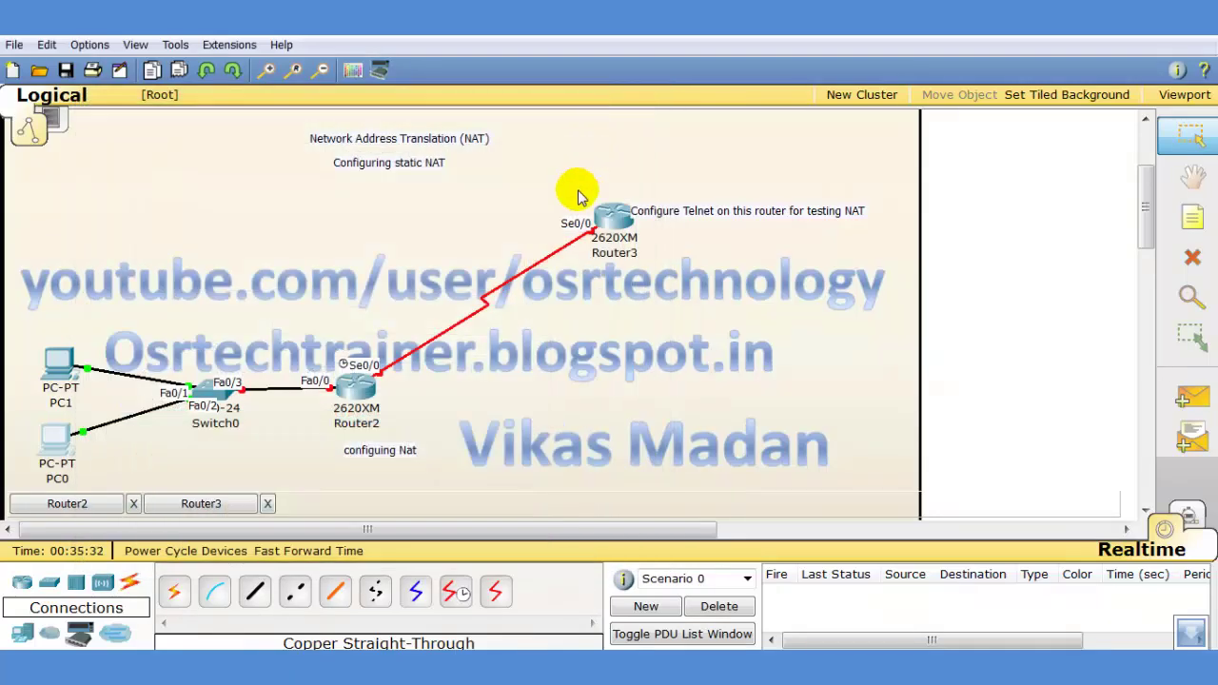
# Open Router2's CLI, skip the setup dialog and enter global configuration mode
pyautogui.moveTo(359, 392)
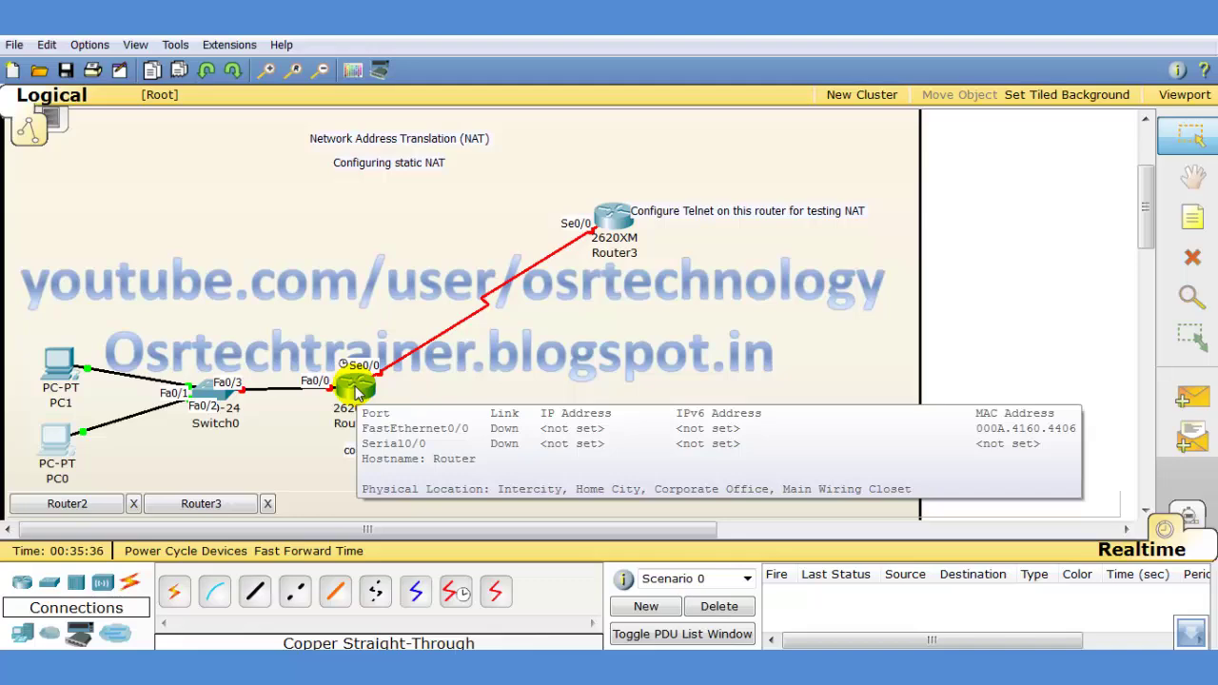
pyautogui.click(357, 392)
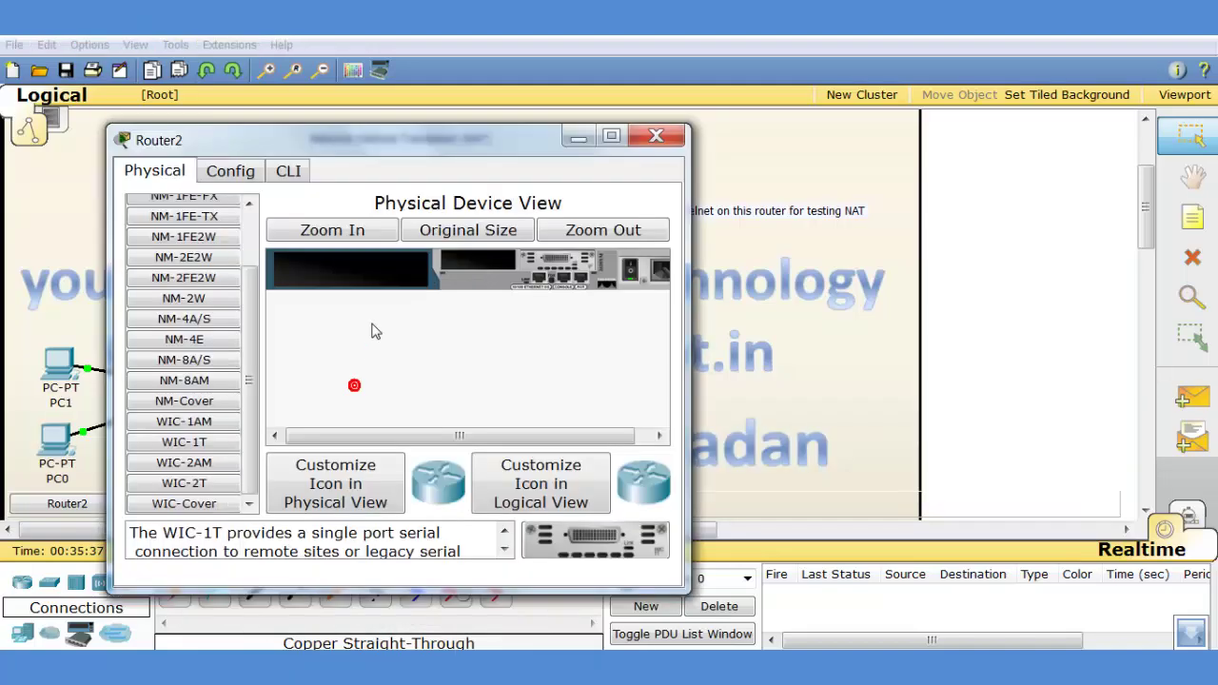
pyautogui.click(605, 136)
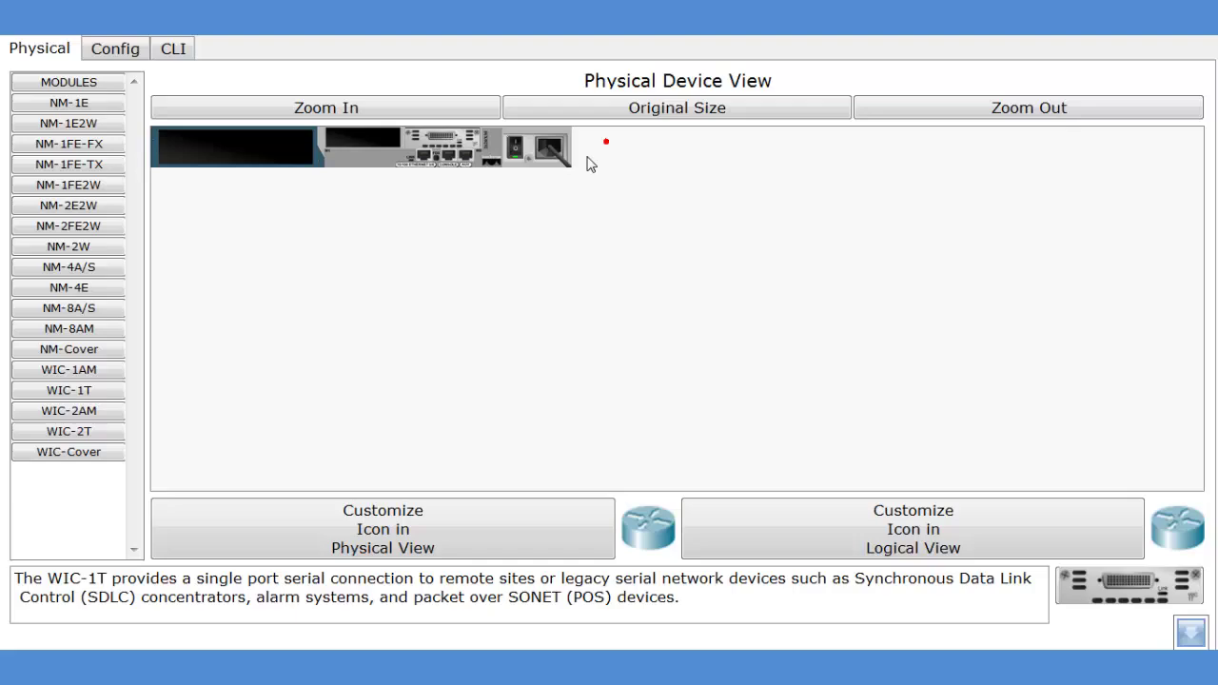
pyautogui.click(176, 52)
pyautogui.write('n')
pyautogui.press('Return')
pyautogui.press('Return')
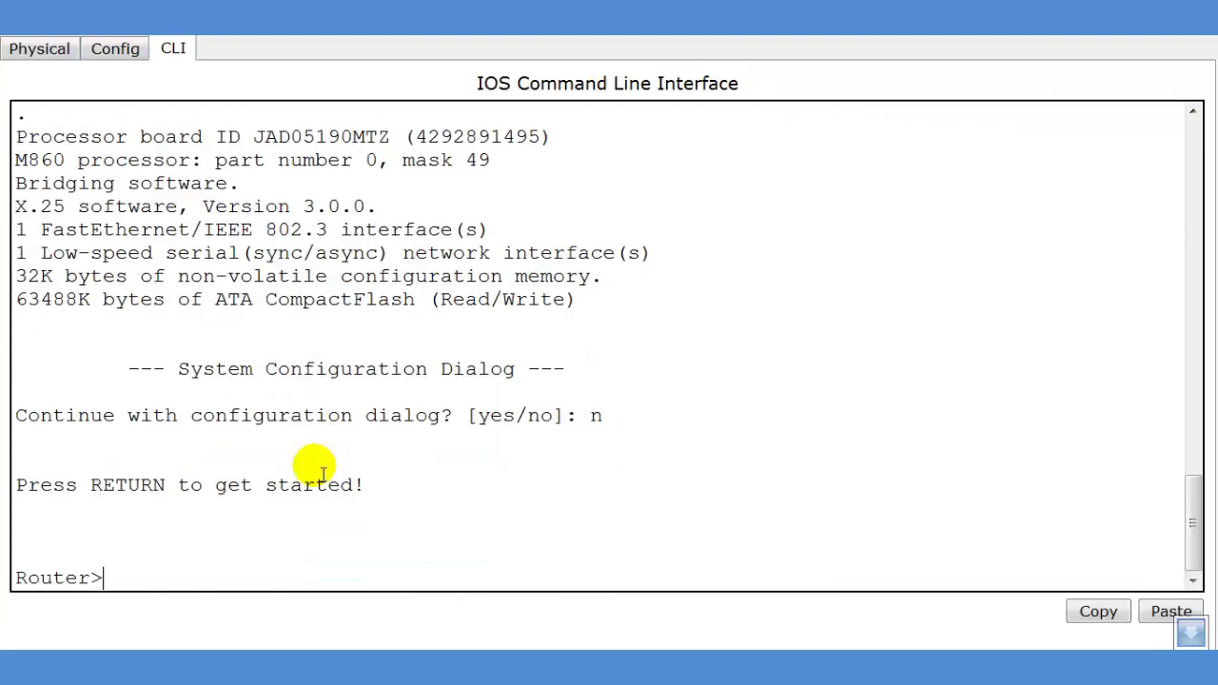
pyautogui.press('Return')
pyautogui.write('en')
pyautogui.press('Return')
pyautogui.write('con')
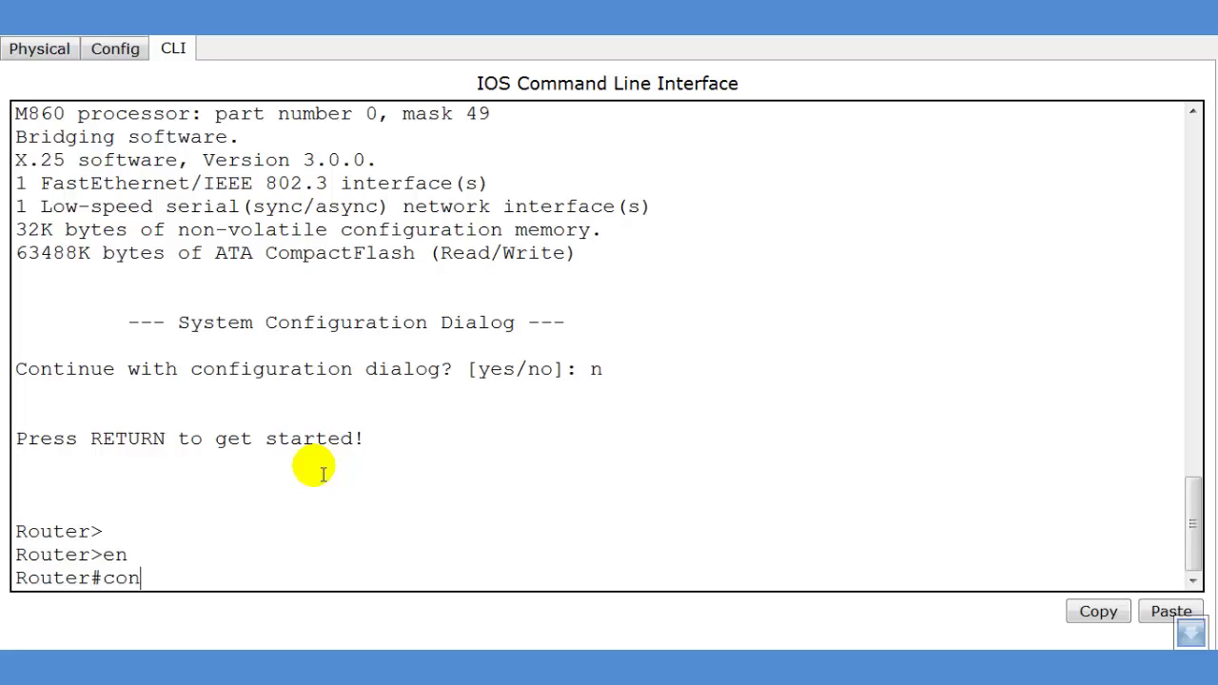
pyautogui.write('f t')
pyautogui.press('Return')
# Configure Fa0/0 as 10.0.0.10 255.0.0.0, no shut, and ip nat inside, then exit
pyautogui.write('int ')
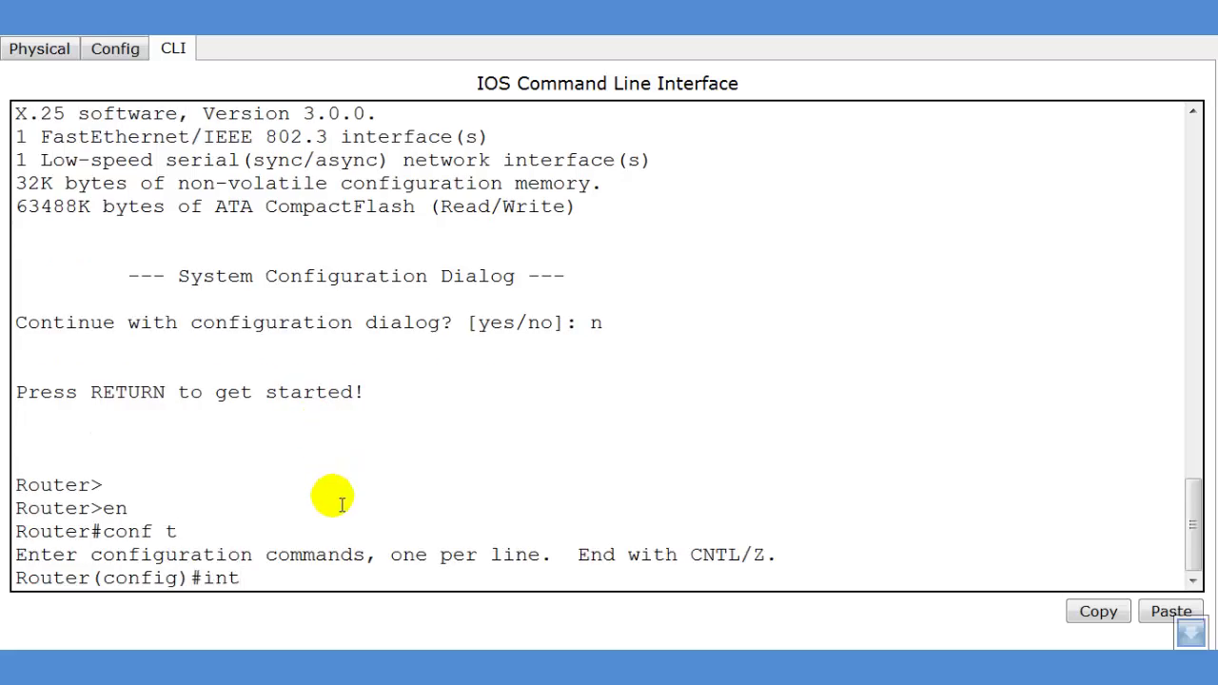
pyautogui.write('fa0/0')
pyautogui.press('Return')
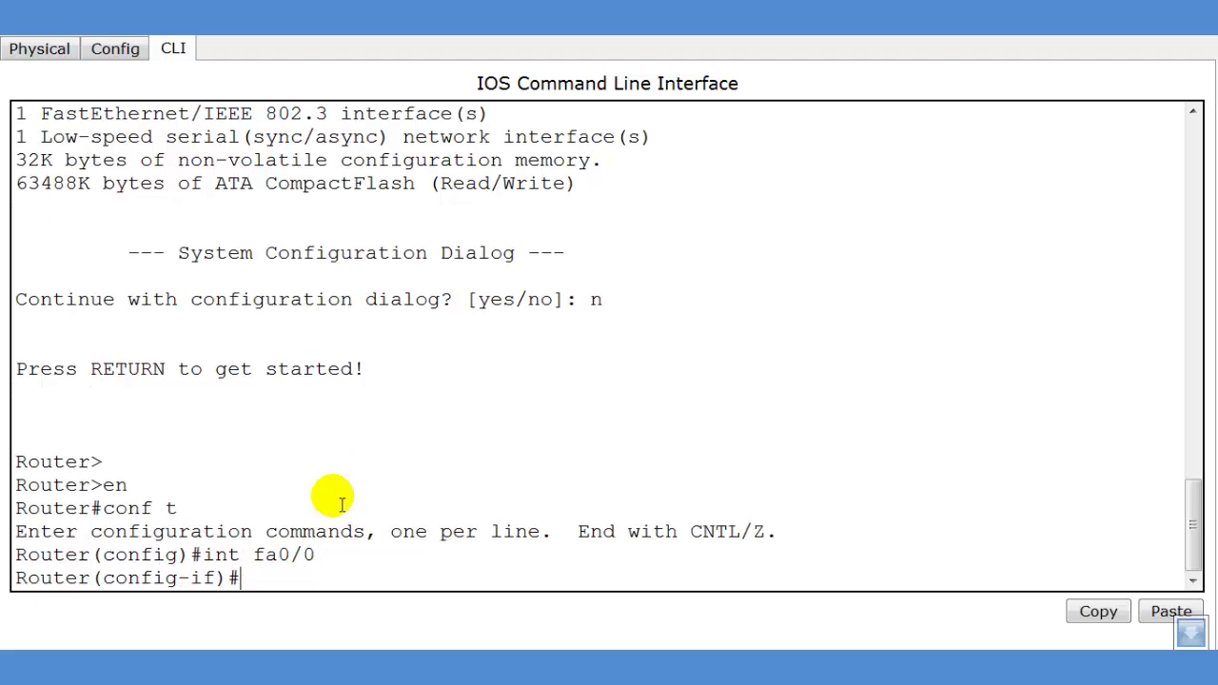
pyautogui.write('ip add 10.0.0')
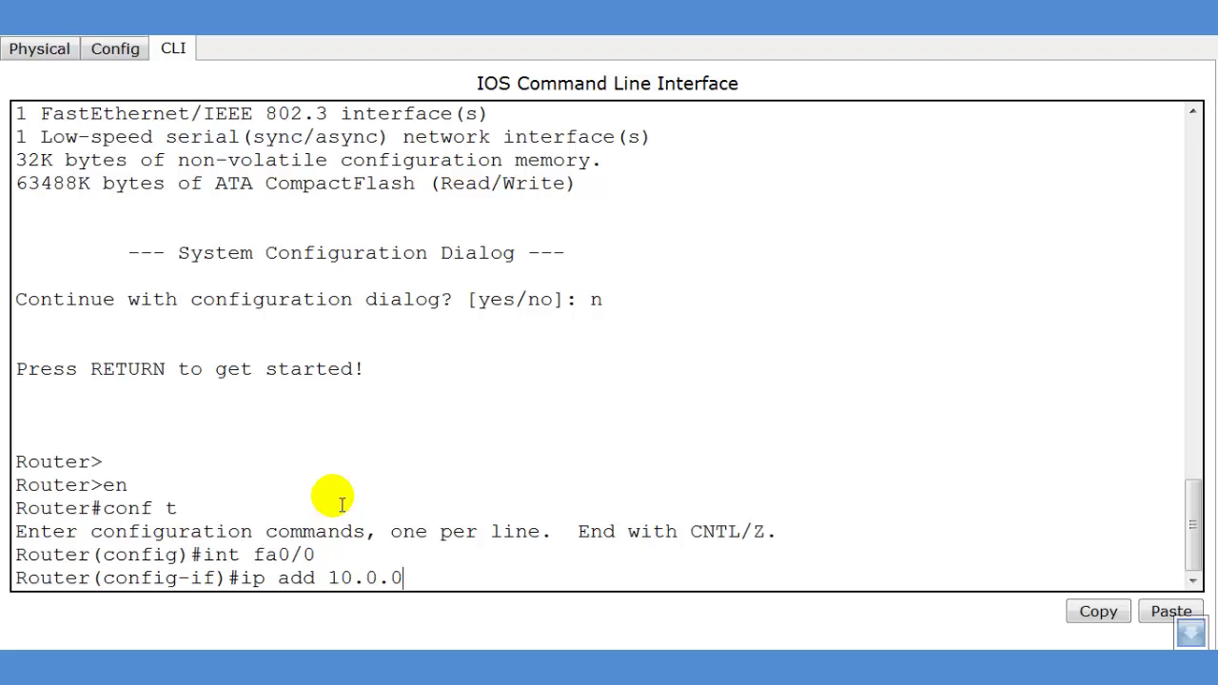
pyautogui.write('.10 255.0.0.0')
pyautogui.press('Return')
pyautogui.write('no shut')
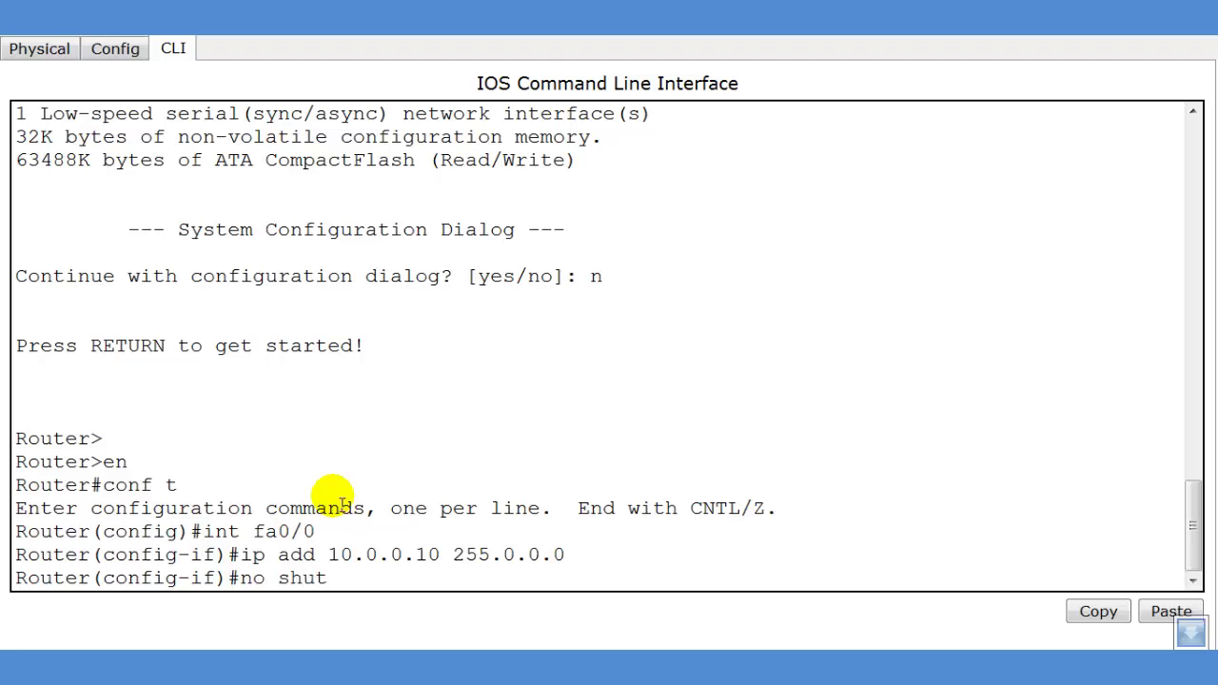
pyautogui.press('Return')
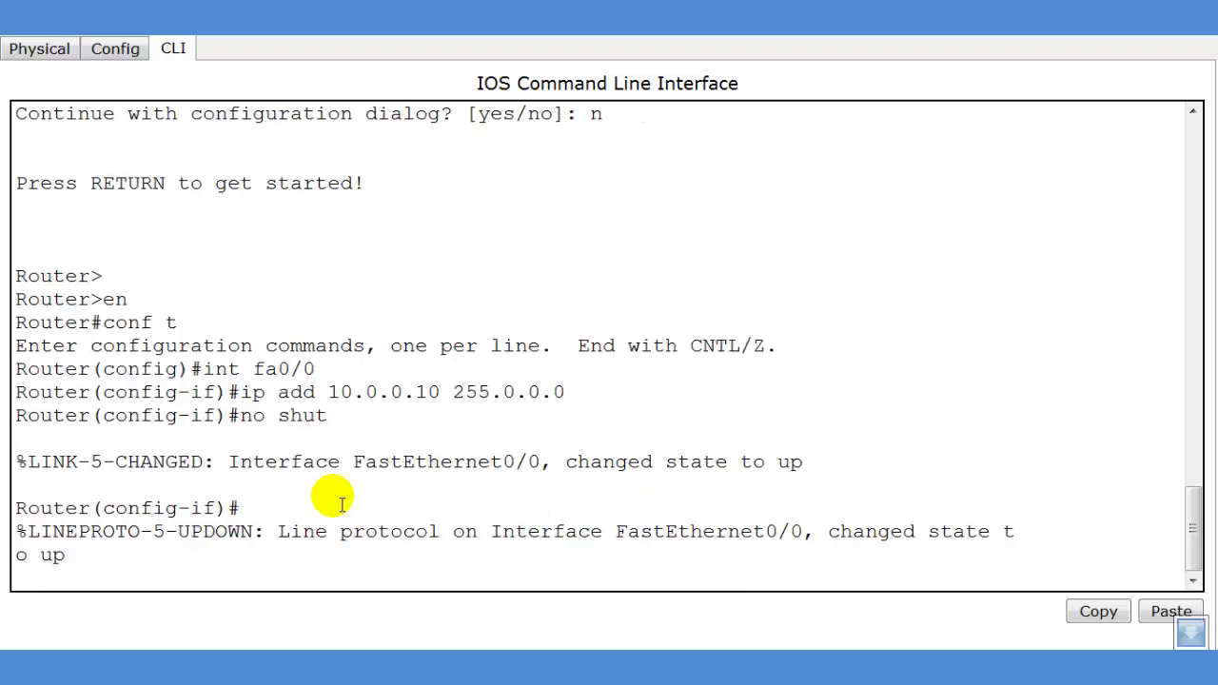
pyautogui.press('Return')
pyautogui.write('ig-if)#i')
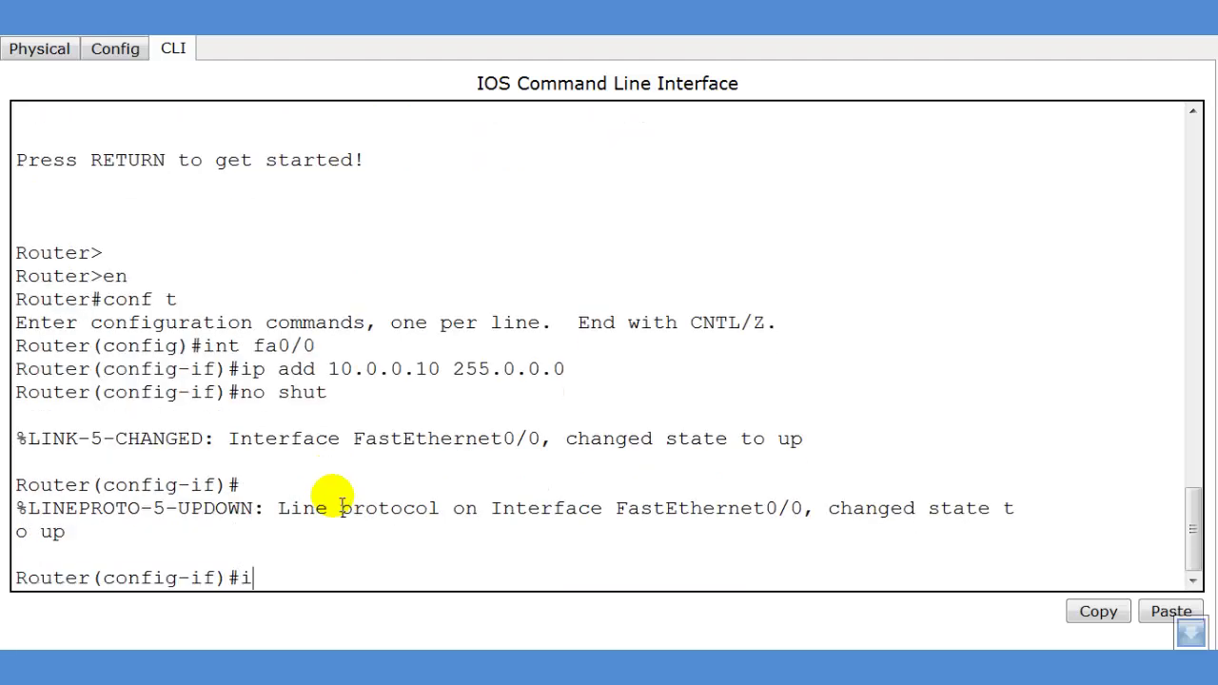
pyautogui.write('p nat inside')
pyautogui.press('Return')
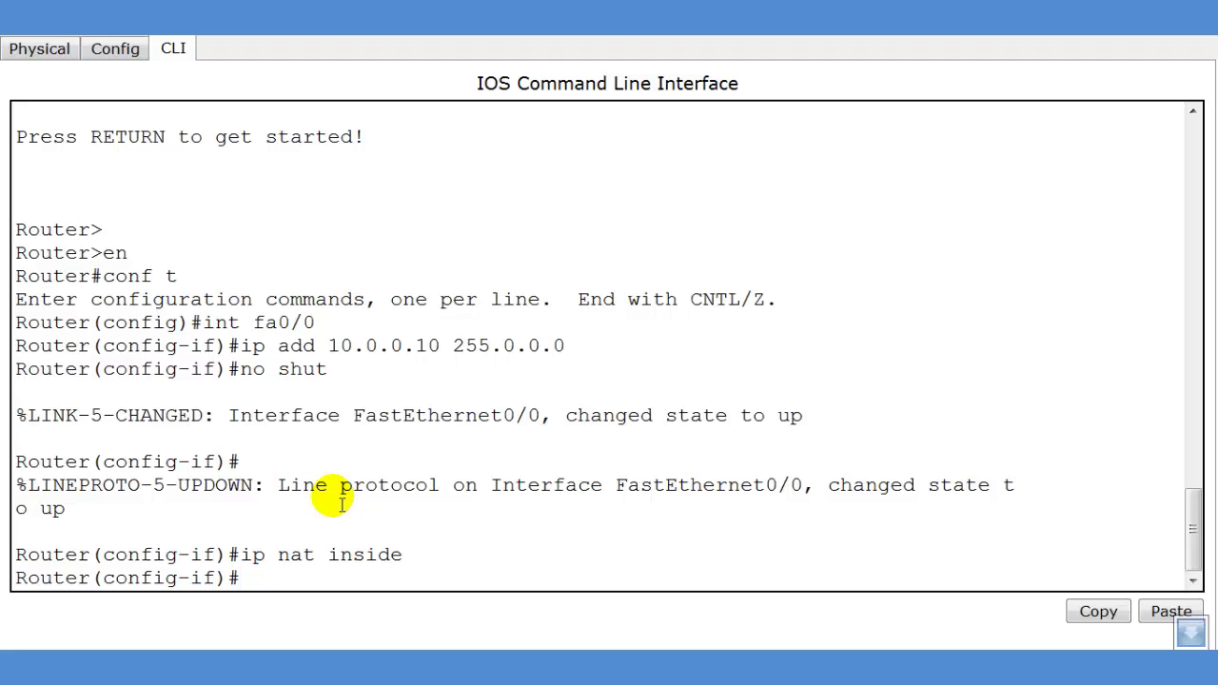
pyautogui.write('exit')
pyautogui.press('Return')
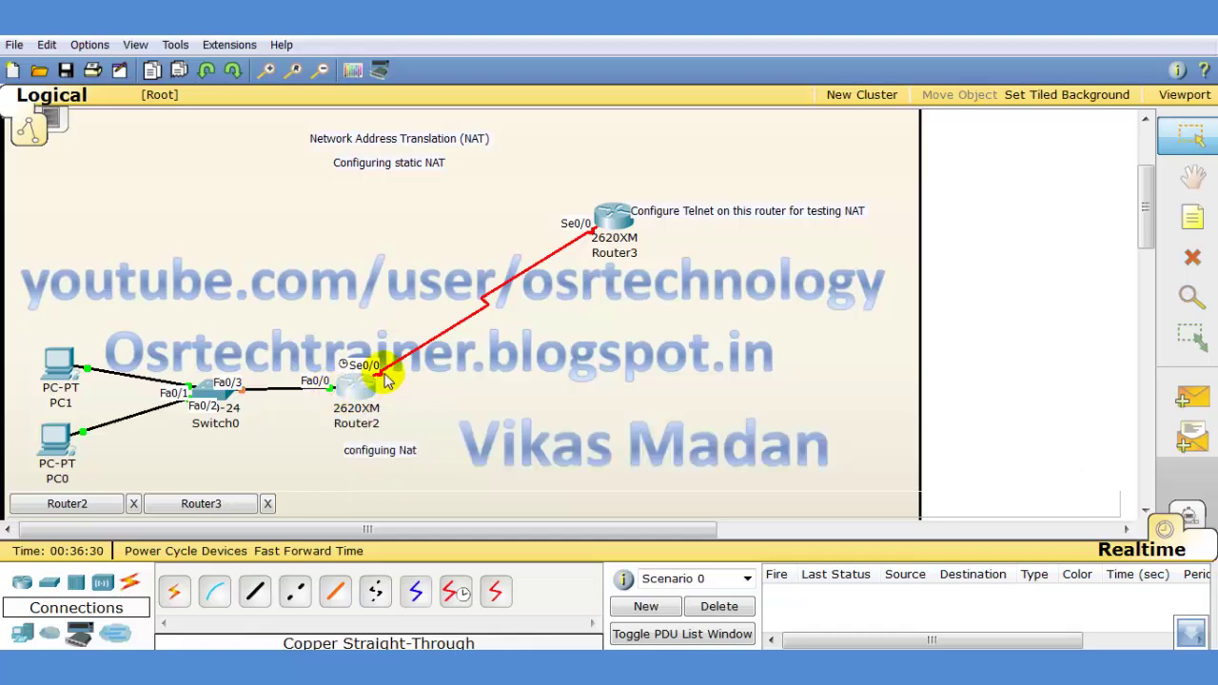
pyautogui.moveTo(380, 376)
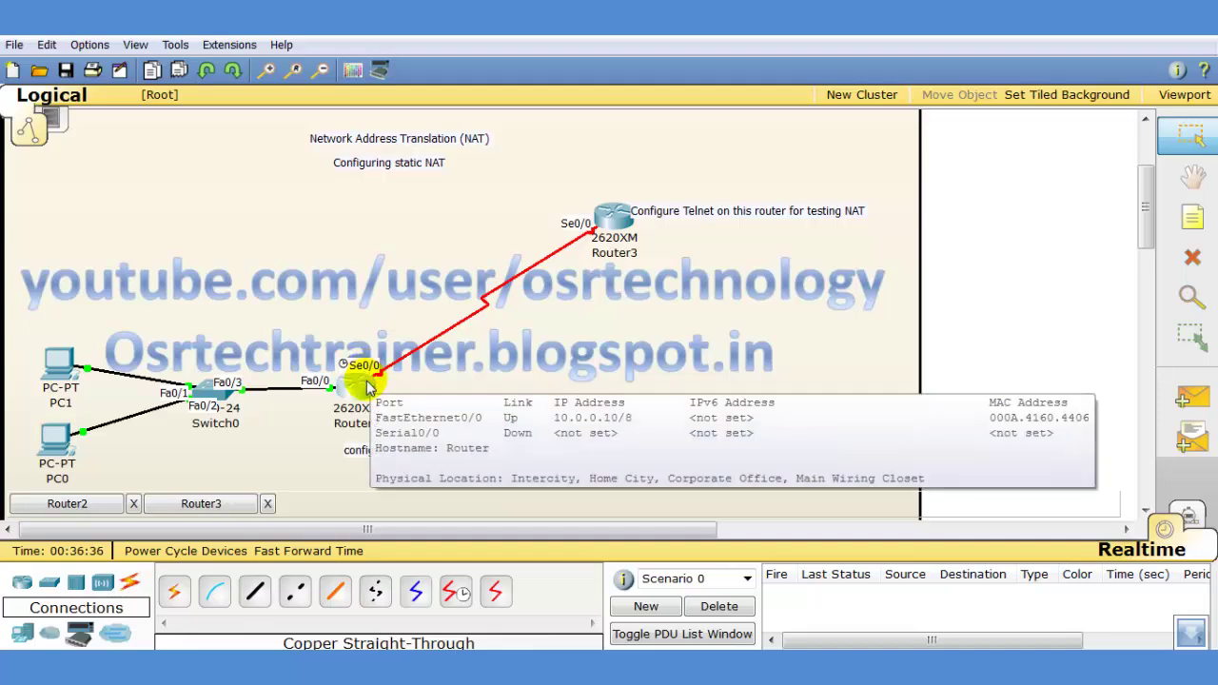
pyautogui.click(365, 382)
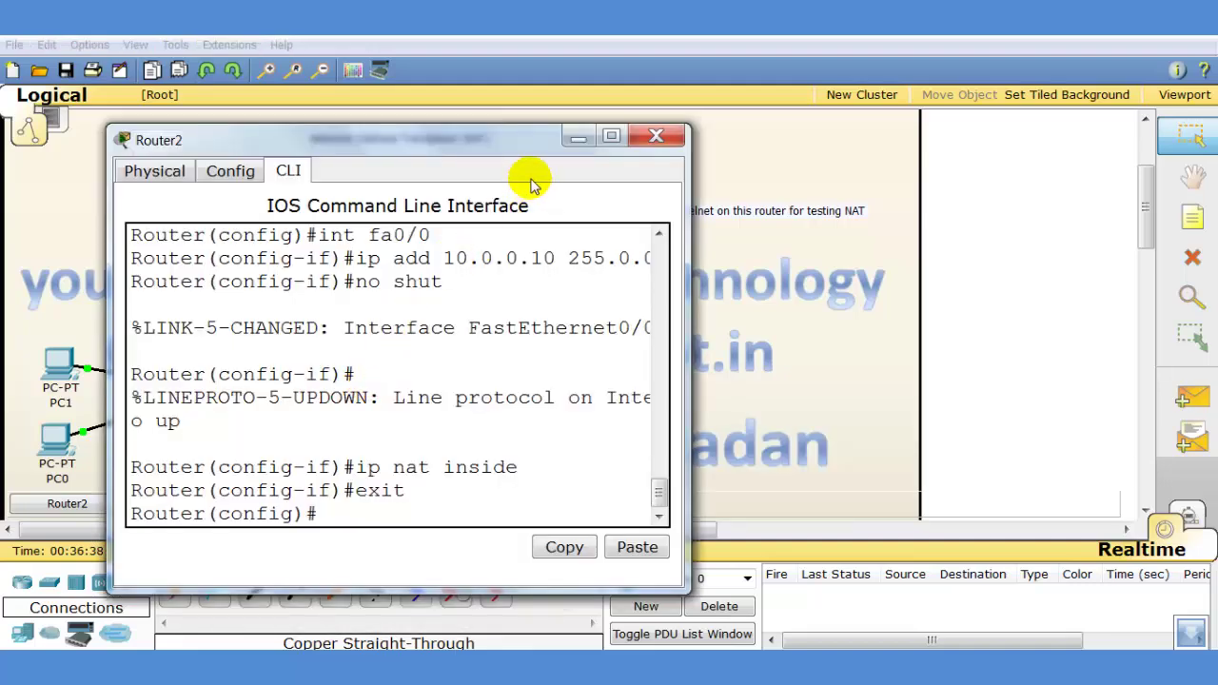
pyautogui.click(609, 136)
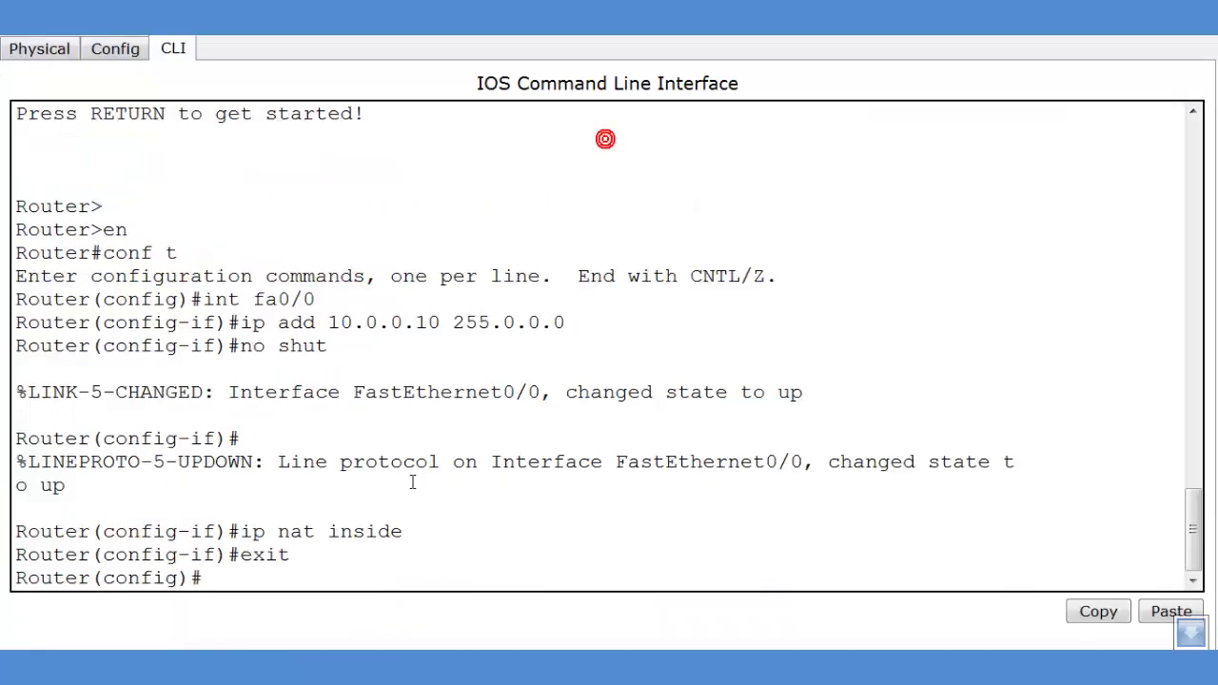
pyautogui.click(300, 581)
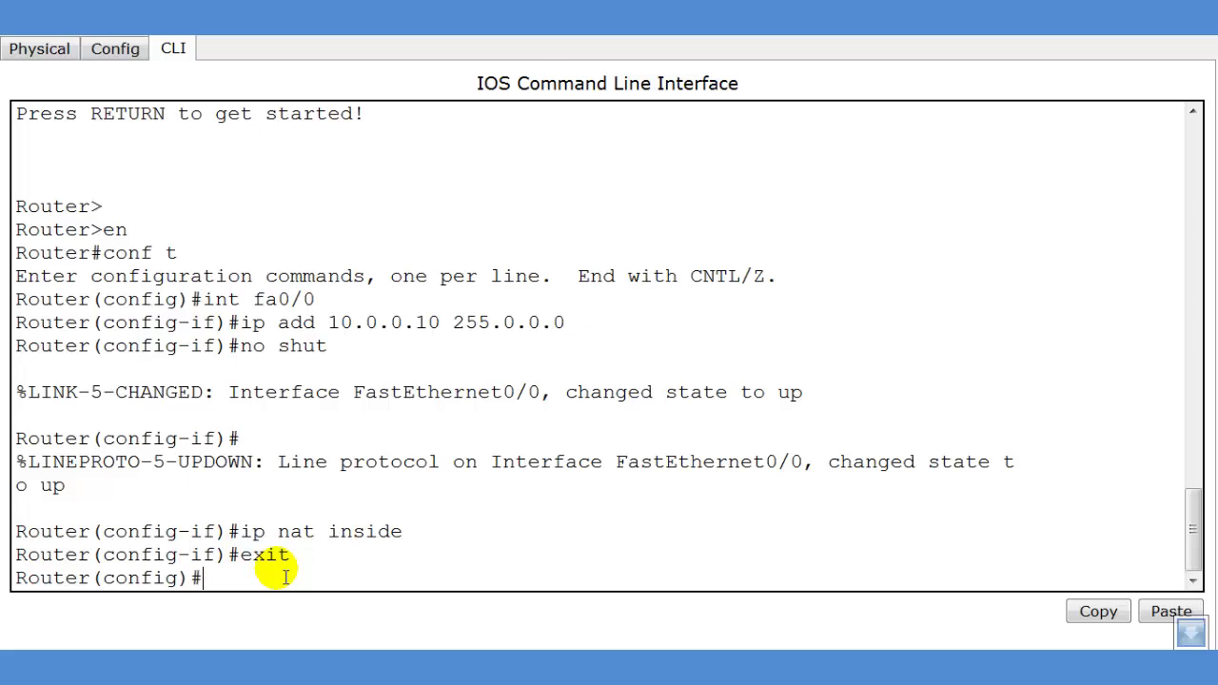
# Give Serial0/0 the address 20.0.0.1 255.0.0.0 and bring it up with no shut
pyautogui.write('int s0/0')
pyautogui.press('Return')
pyautogui.write('ip add')
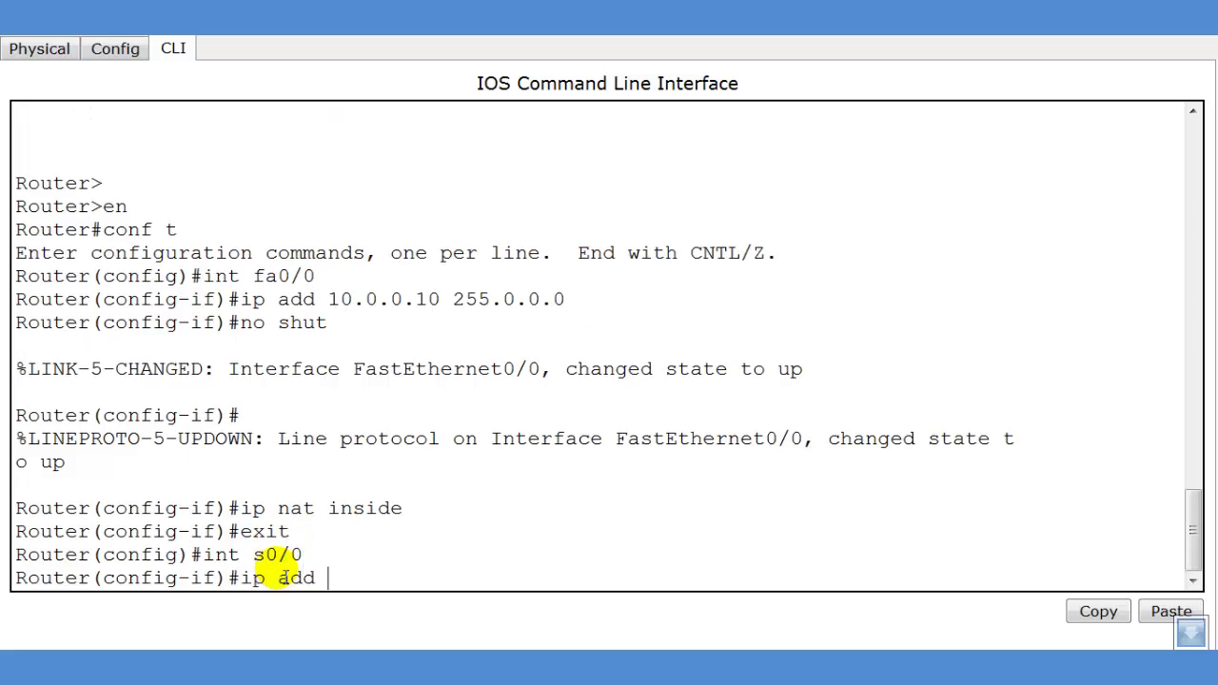
pyautogui.write(' 20.0.0.1 255.0.0.0')
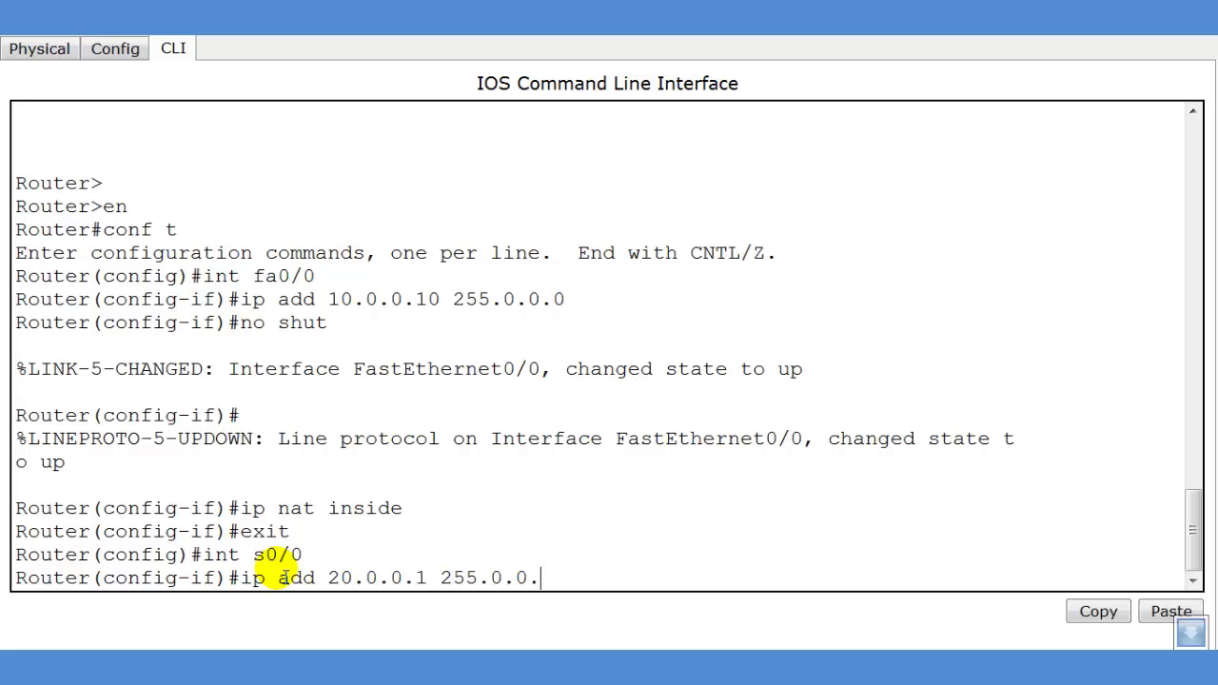
pyautogui.press('Return')
pyautogui.write('no shut')
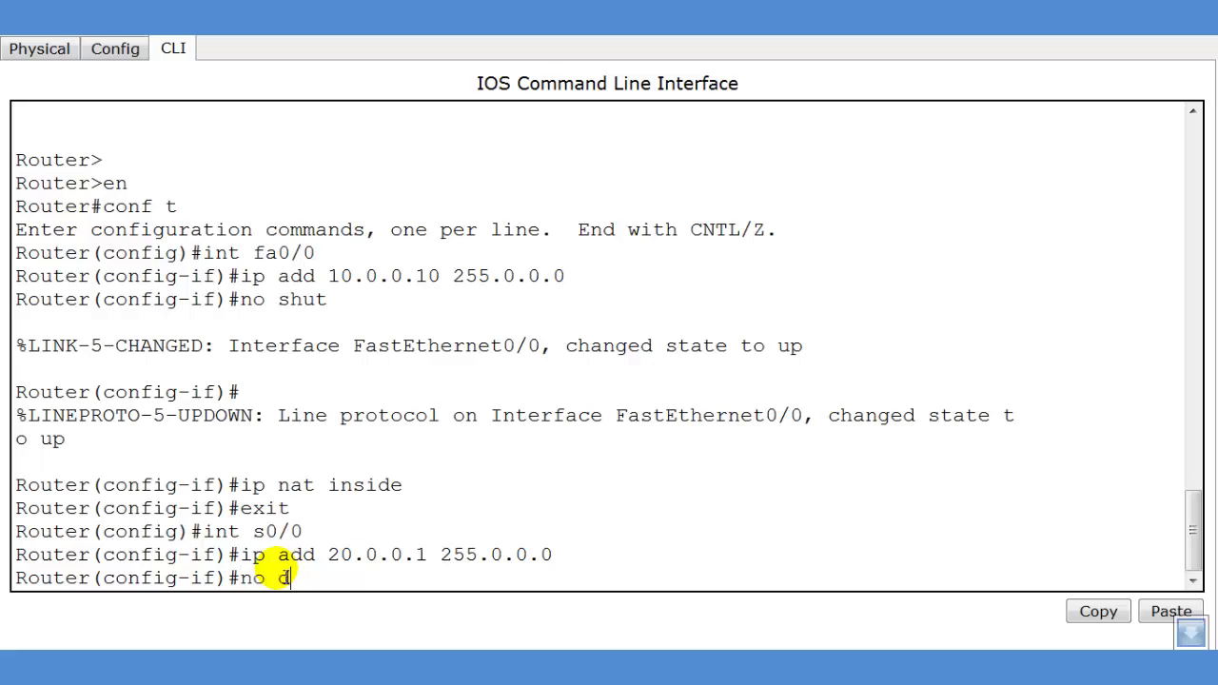
pyautogui.press('BackSpace')
pyautogui.press('BackSpace')
pyautogui.press('BackSpace')
pyautogui.press('BackSpace')
pyautogui.write('sh')
pyautogui.press('BackSpace')
pyautogui.press('BackSpace')
pyautogui.write('shut')
pyautogui.press('Return')
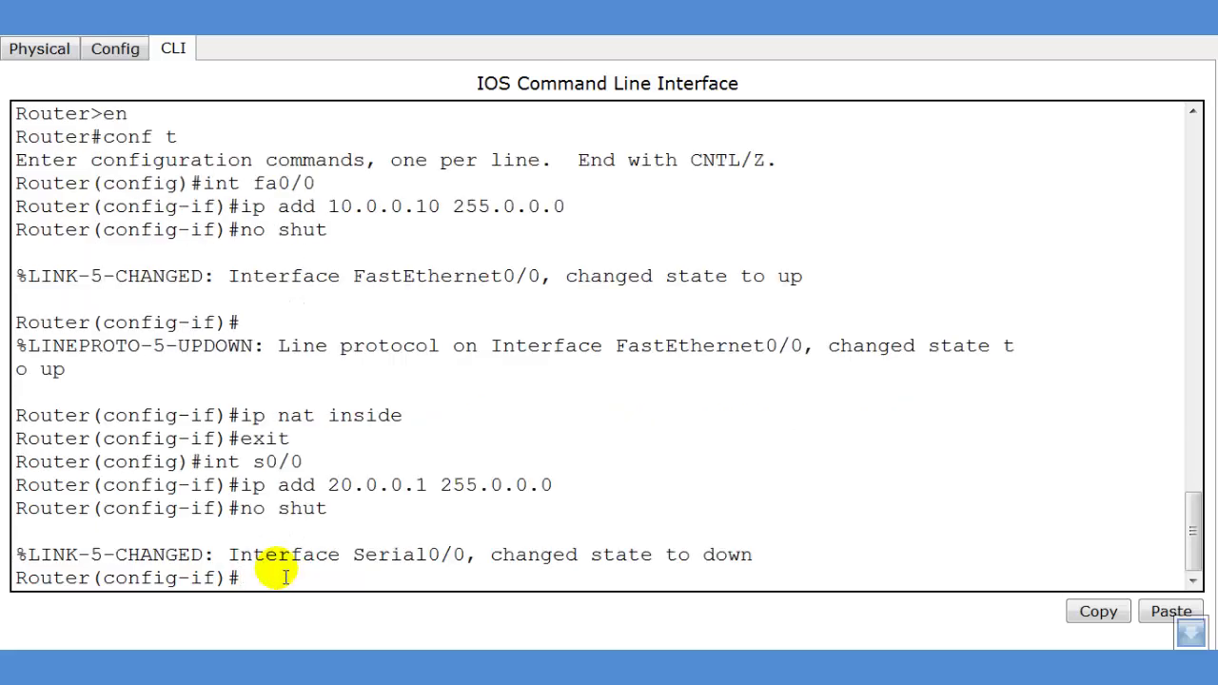
# Mark Serial0/0 as ip nat outside and return to global configuration
pyautogui.write('ip nat outside')
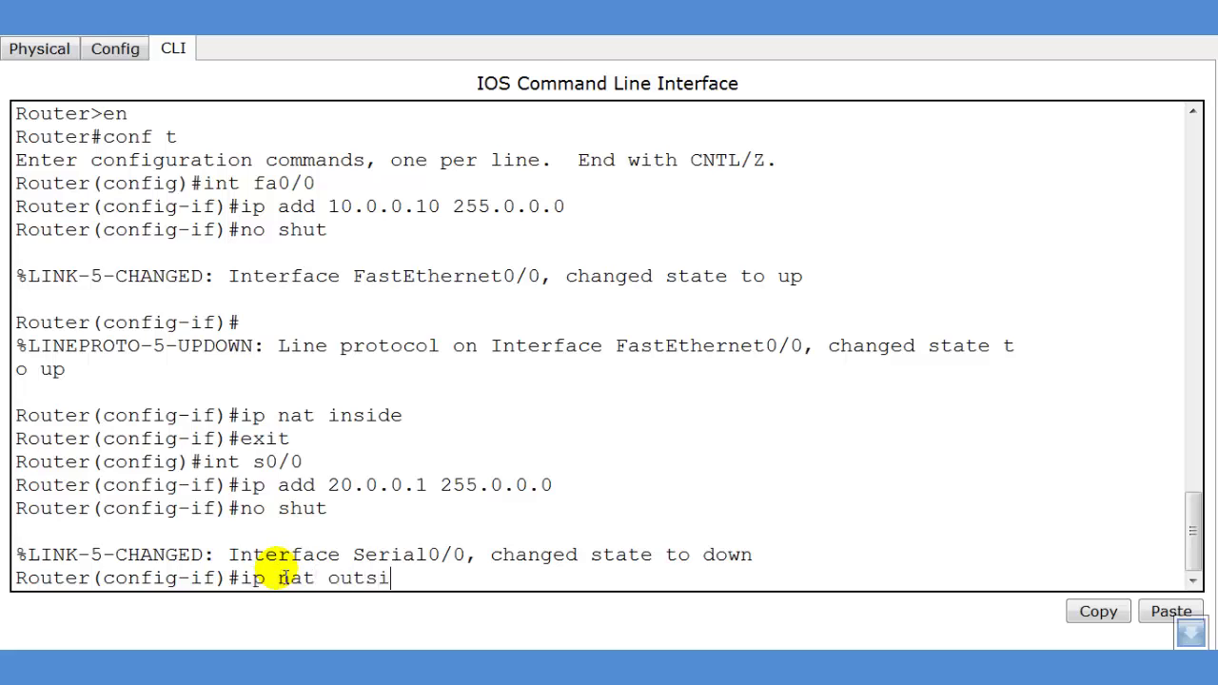
pyautogui.press('Return')
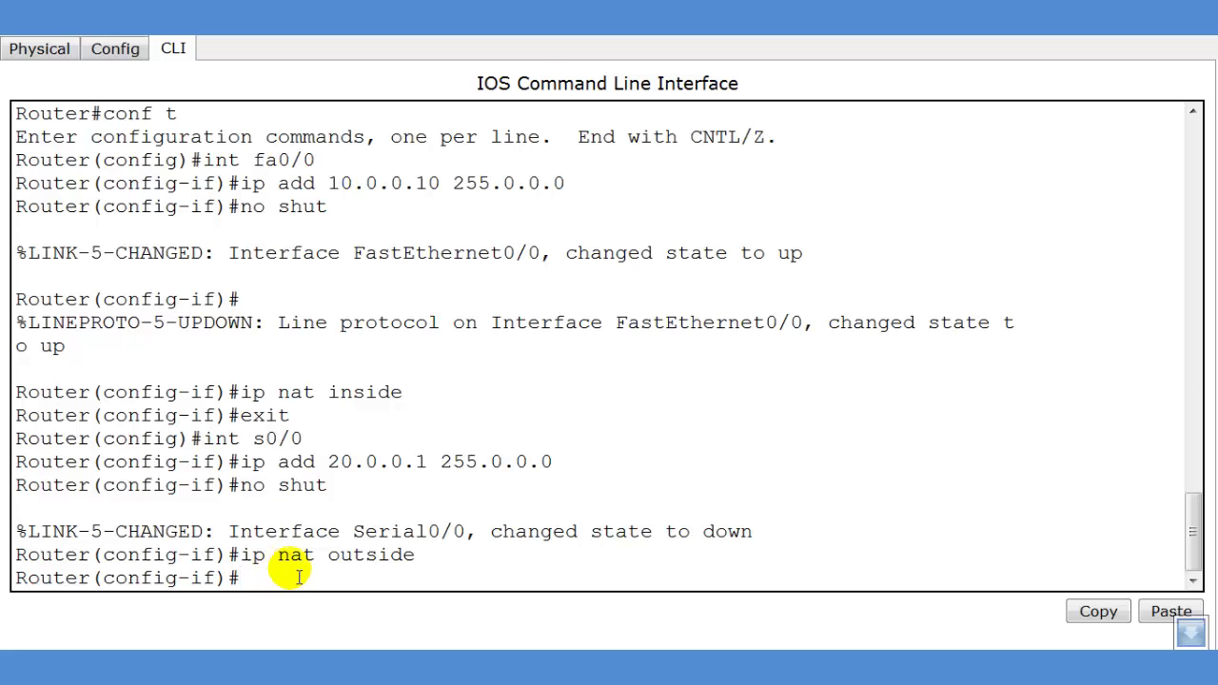
pyautogui.write('exit')
pyautogui.press('Return')
# Type 'ip nat inside source static 10.0.0.1 20.0.0.7' and point out its keywords and addresses
pyautogui.write('ip nat')
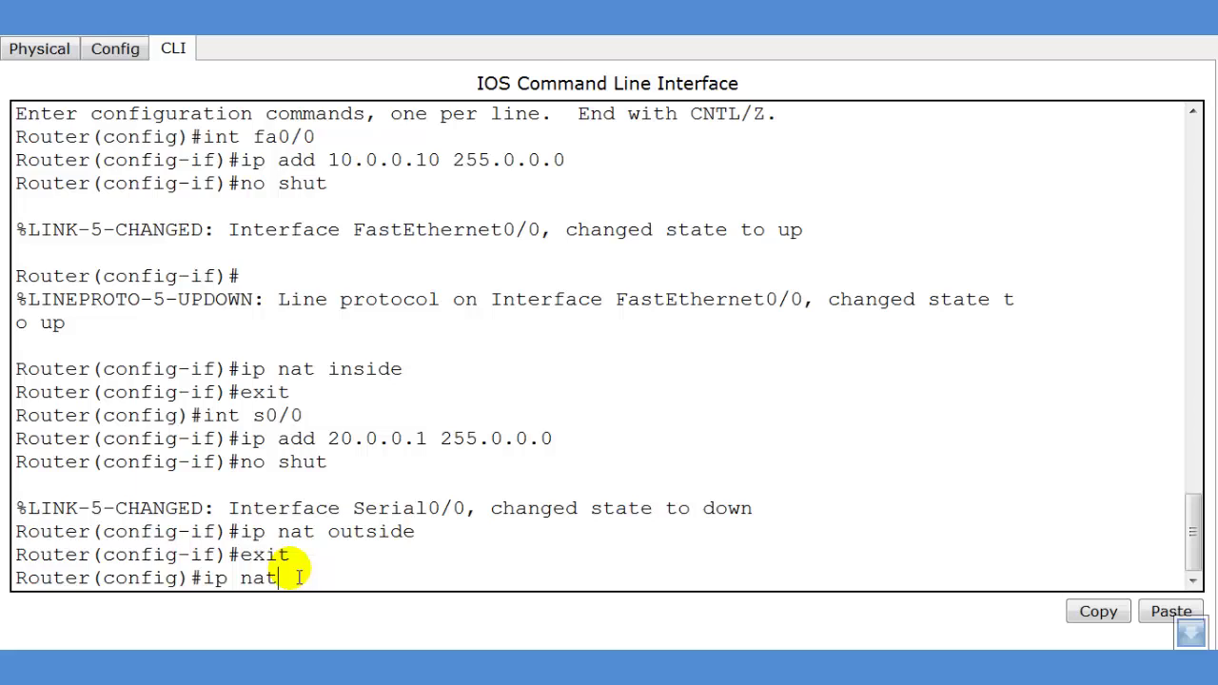
pyautogui.write(' inside so')
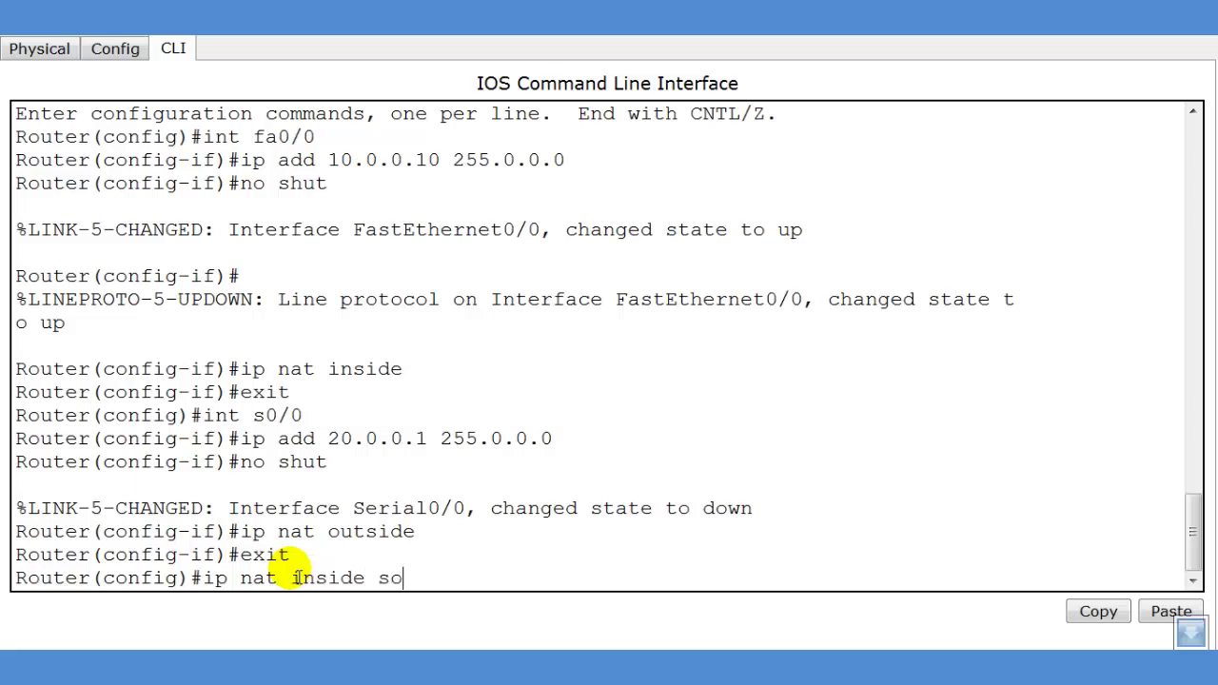
pyautogui.write('urce static')
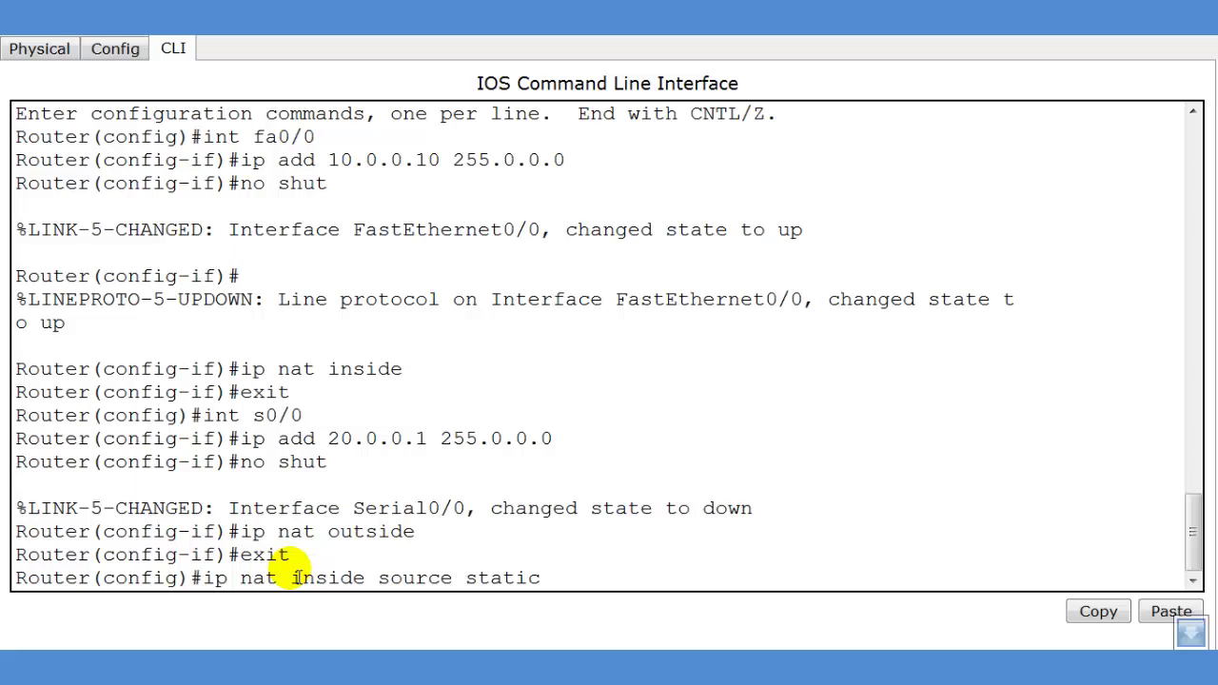
pyautogui.write(' 10.0.0.1 20.0.')
pyautogui.write('0.7')
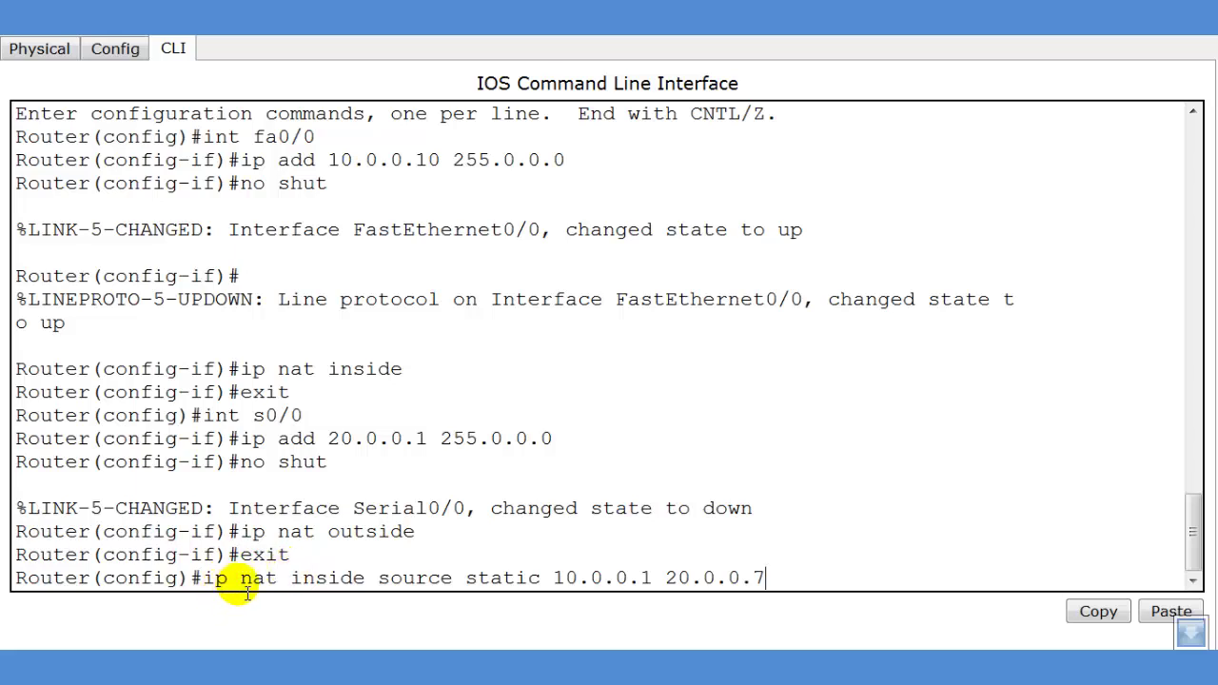
pyautogui.moveTo(291, 582); pyautogui.dragTo(548, 595)
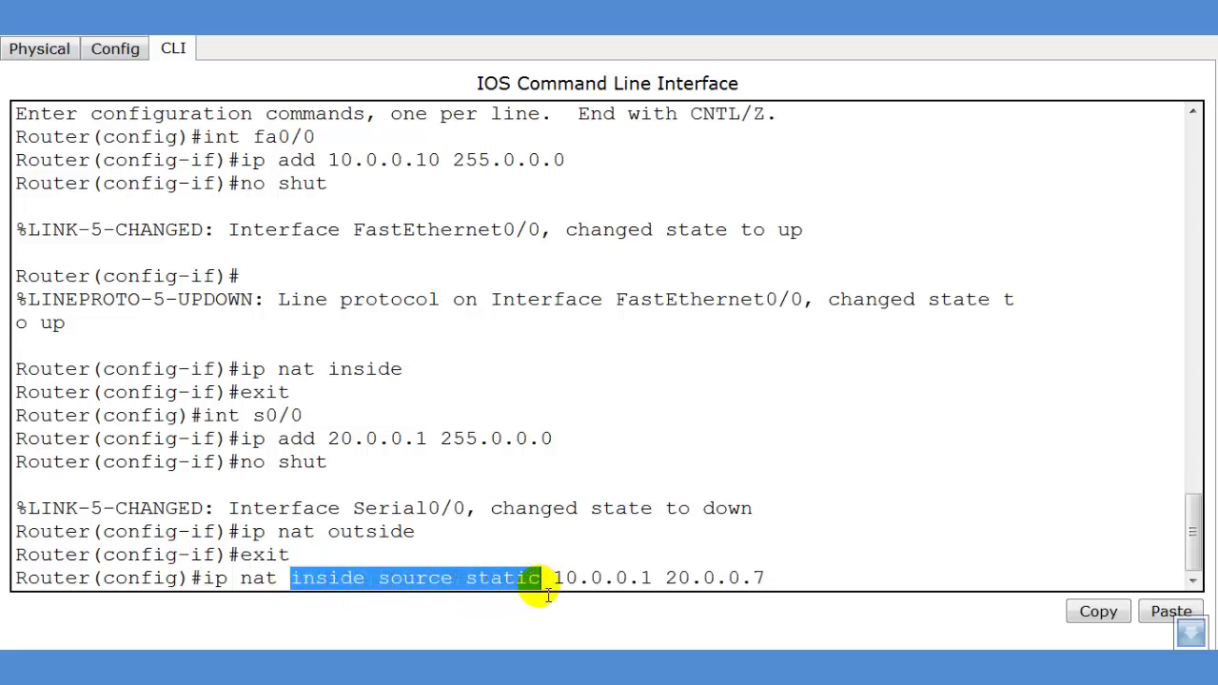
pyautogui.click(538, 552)
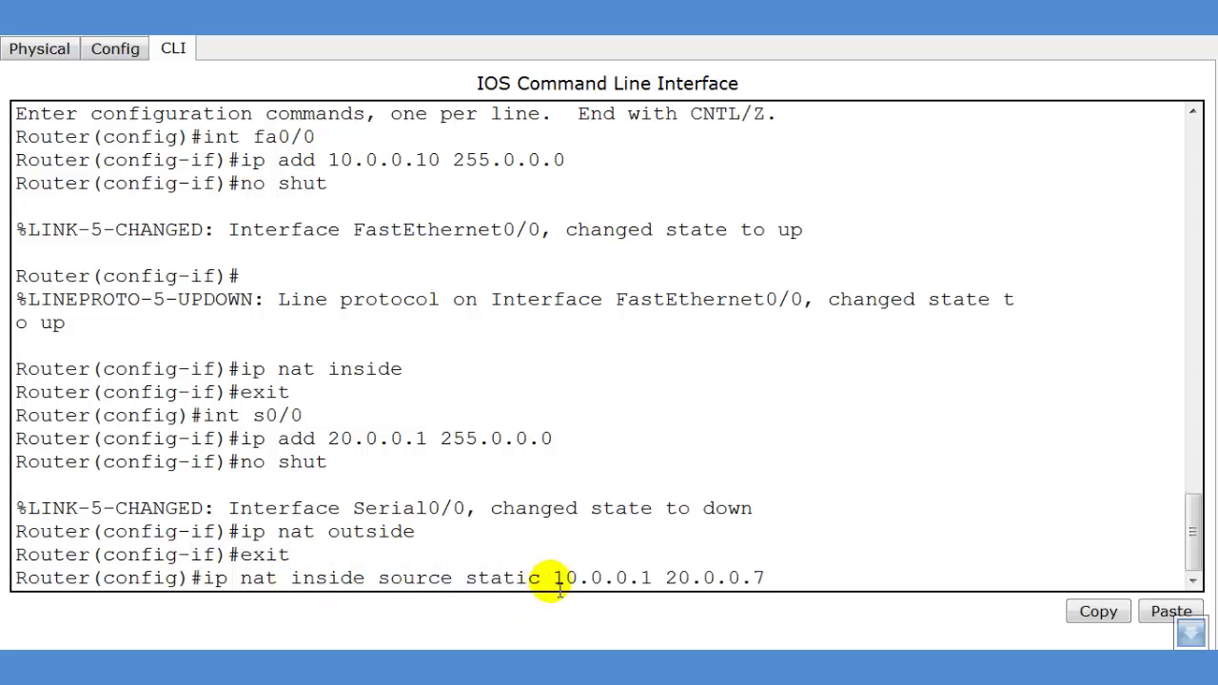
pyautogui.moveTo(557, 586); pyautogui.dragTo(764, 576)
pyautogui.click(656, 582)
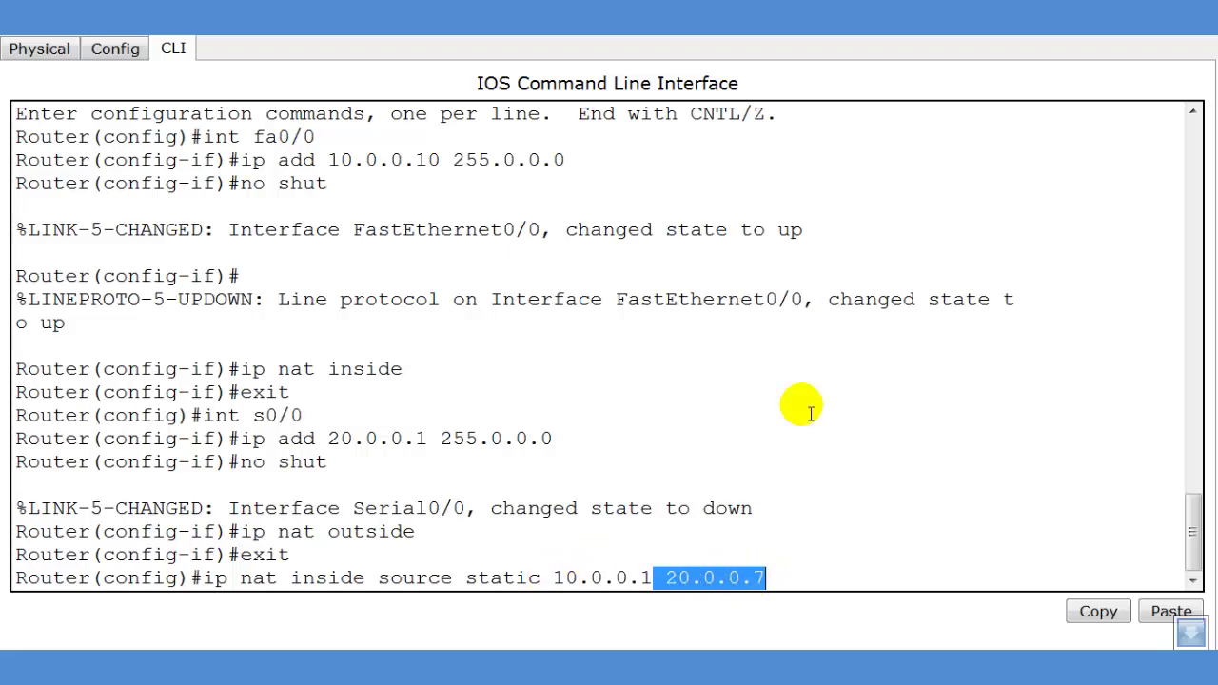
# Reopen Router2's CLI full-screen with the pending static NAT line for 10.0.0.1 to 20.0.0.7
pyautogui.click(1092, 38)
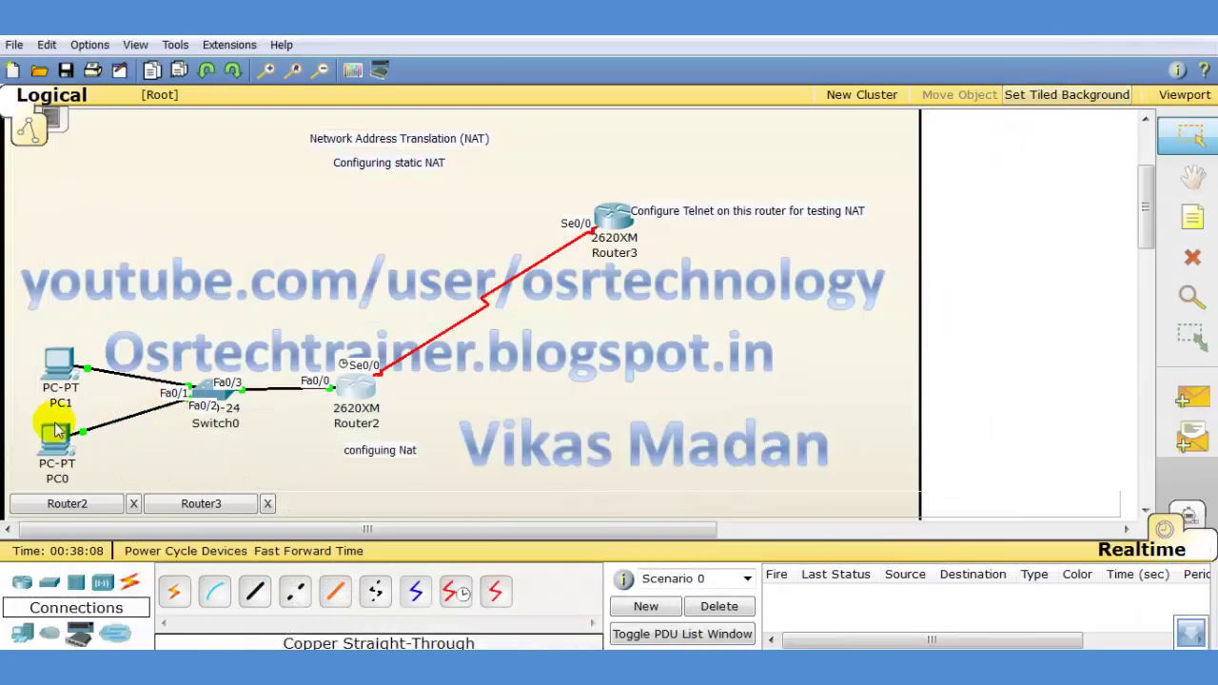
pyautogui.moveTo(55, 360)
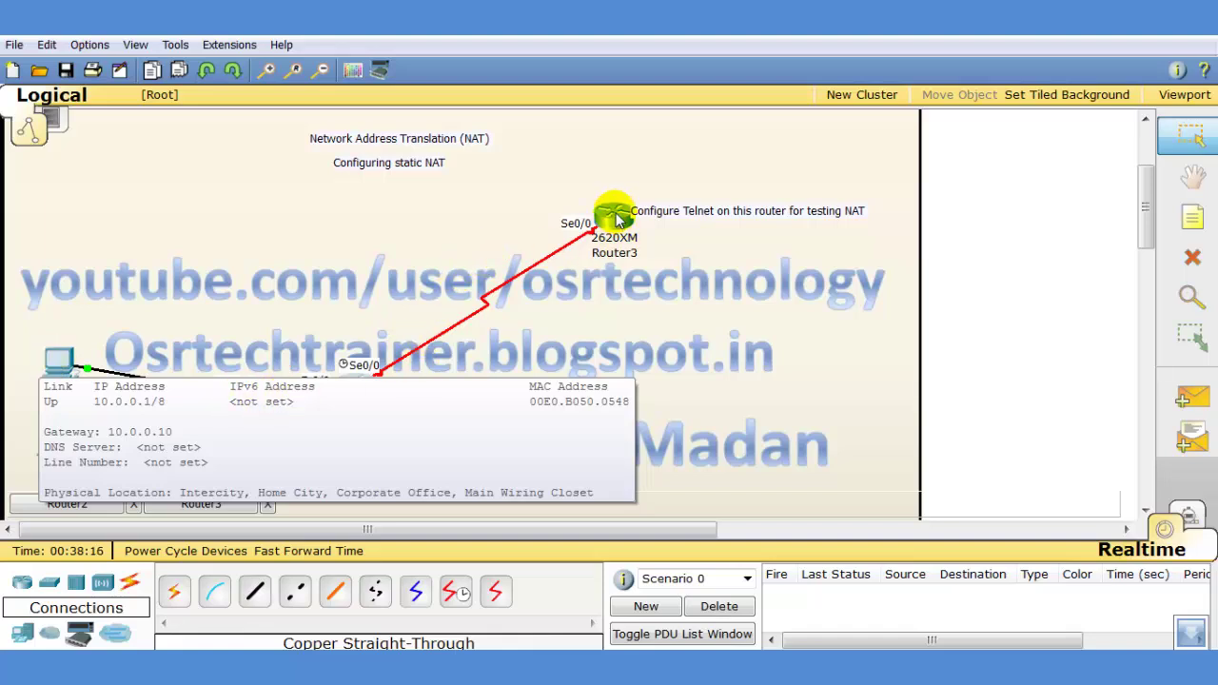
pyautogui.moveTo(613, 219)
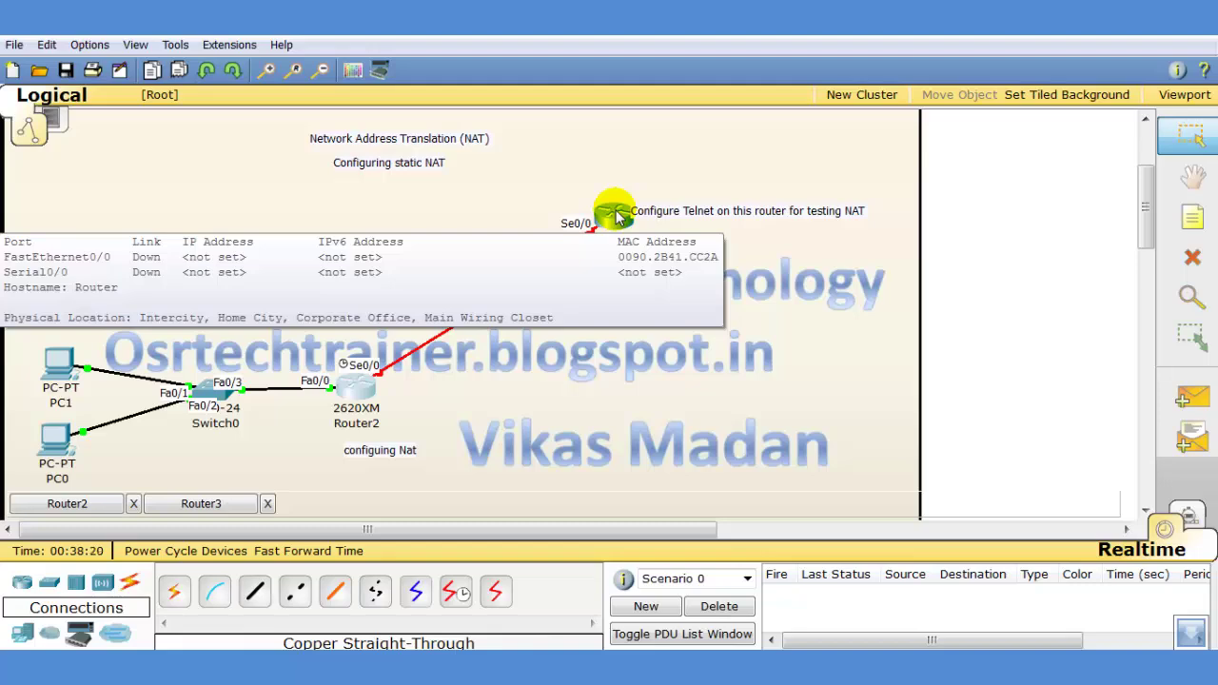
pyautogui.click(93, 505)
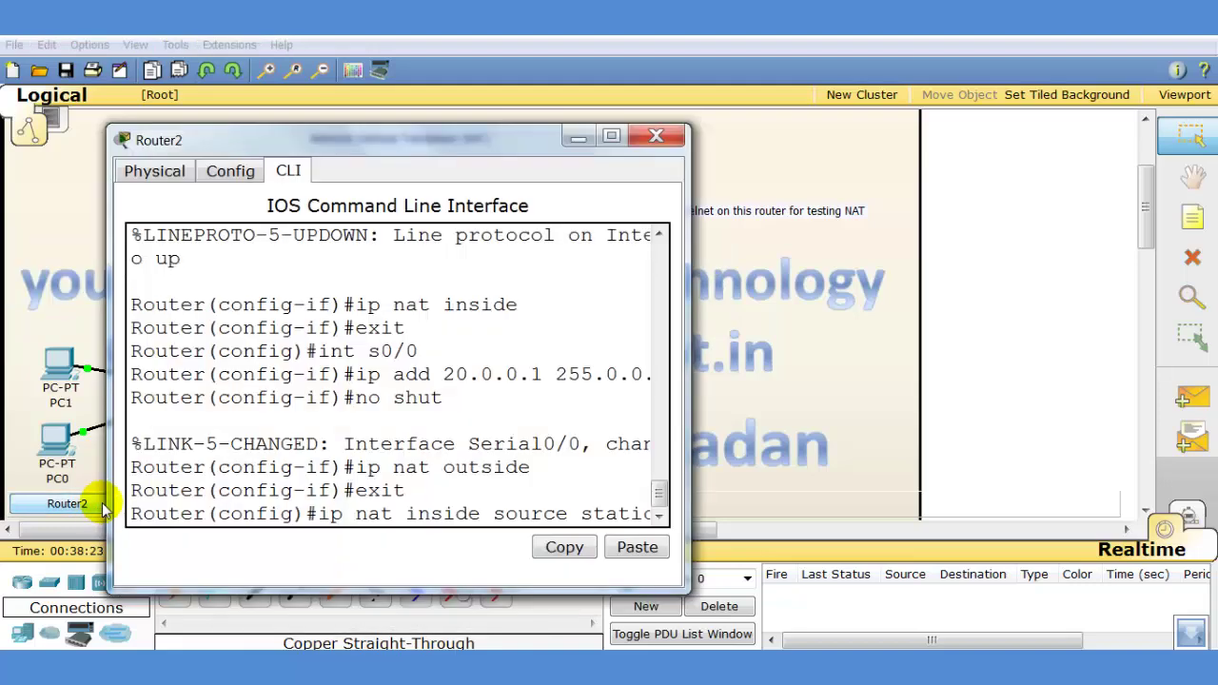
pyautogui.click(612, 137)
pyautogui.click(785, 578)
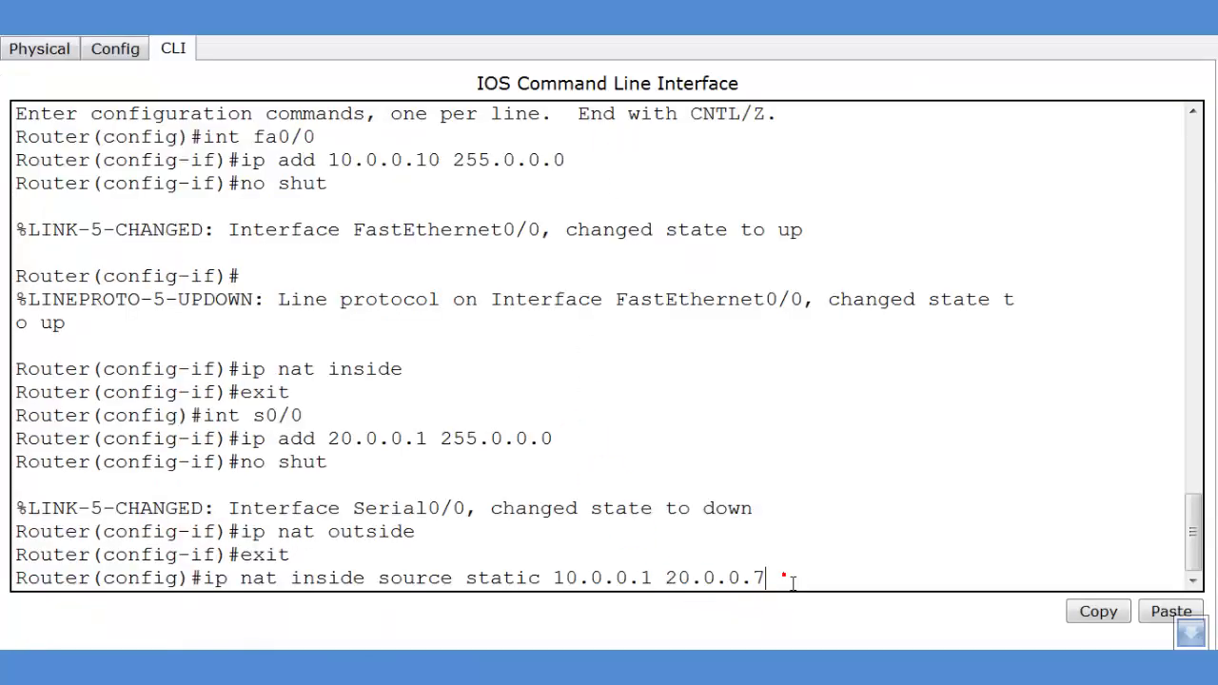
pyautogui.click(791, 582)
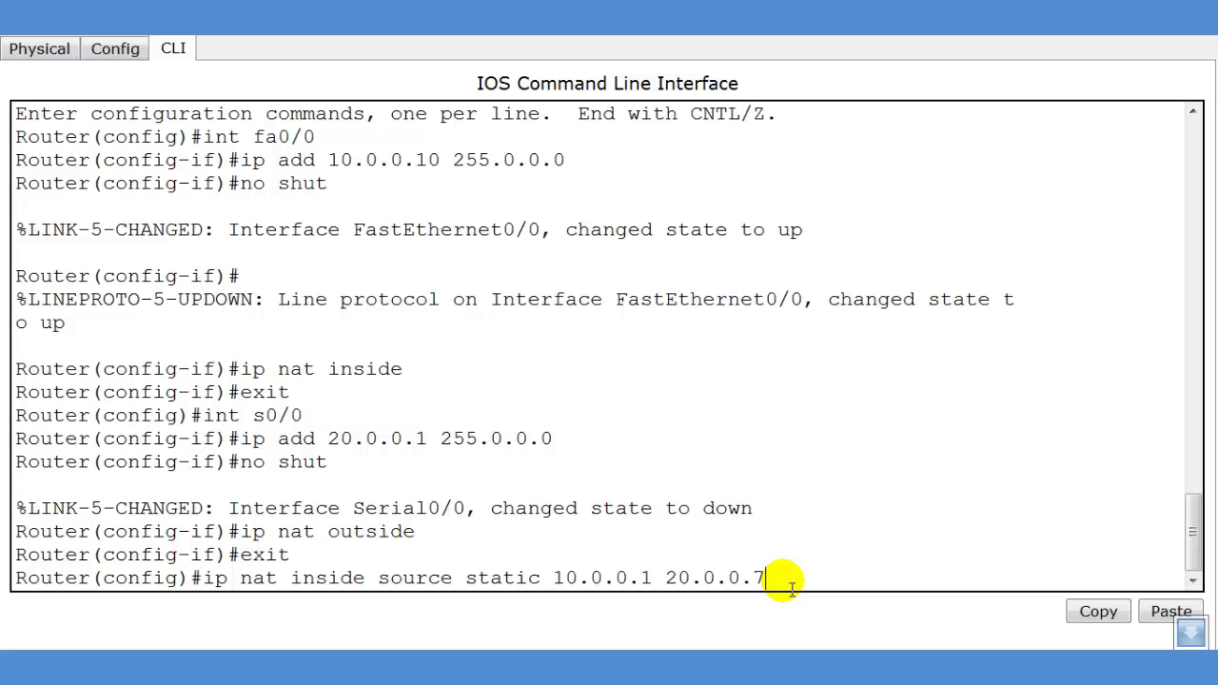
# Apply the static NAT command and list the running configuration with 'do sh run'
pyautogui.press('Return')
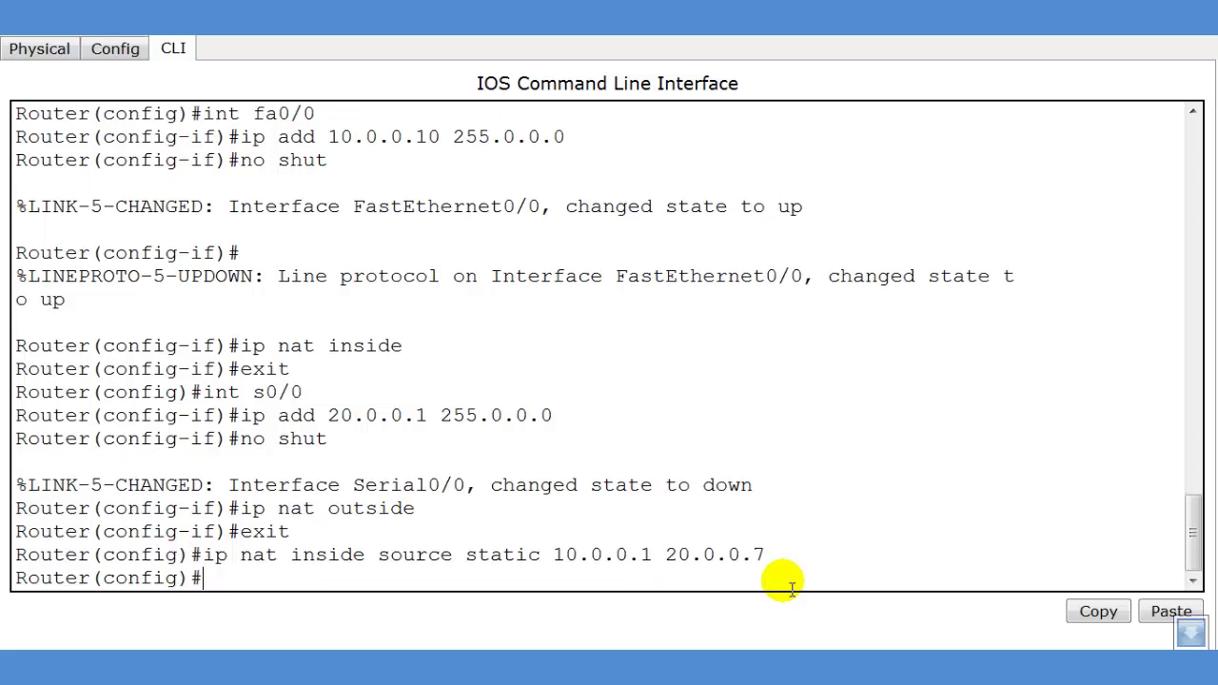
pyautogui.write('do sh run')
pyautogui.press('Return')
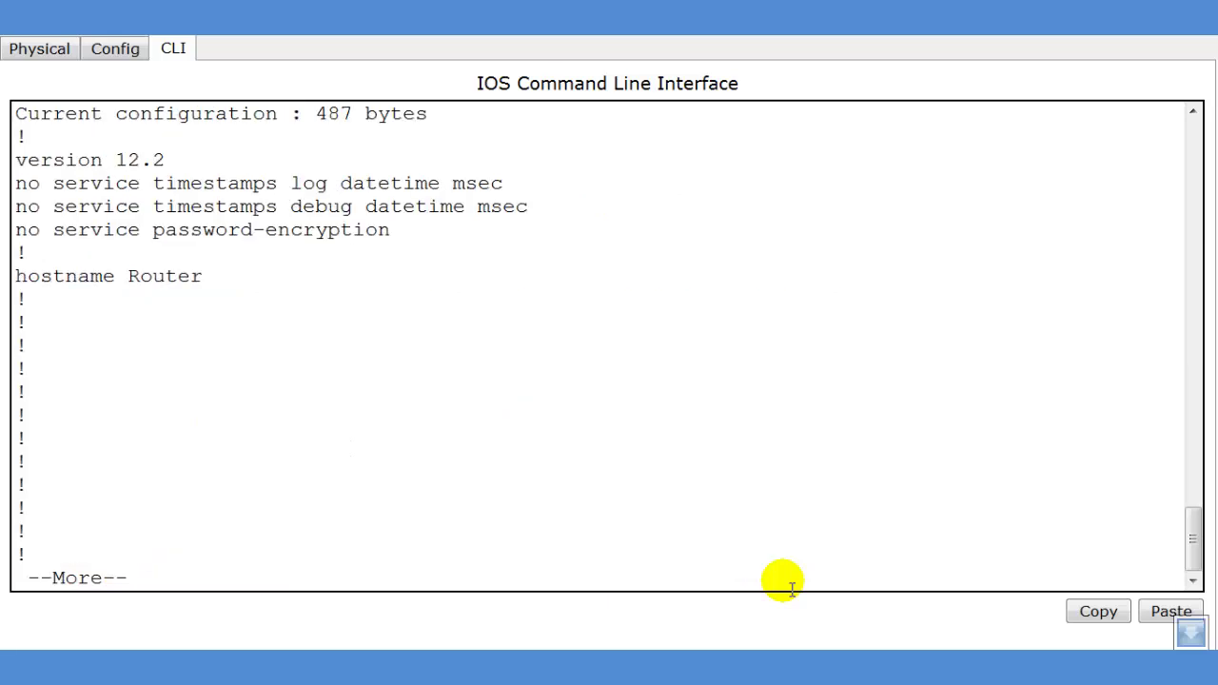
pyautogui.press('space')
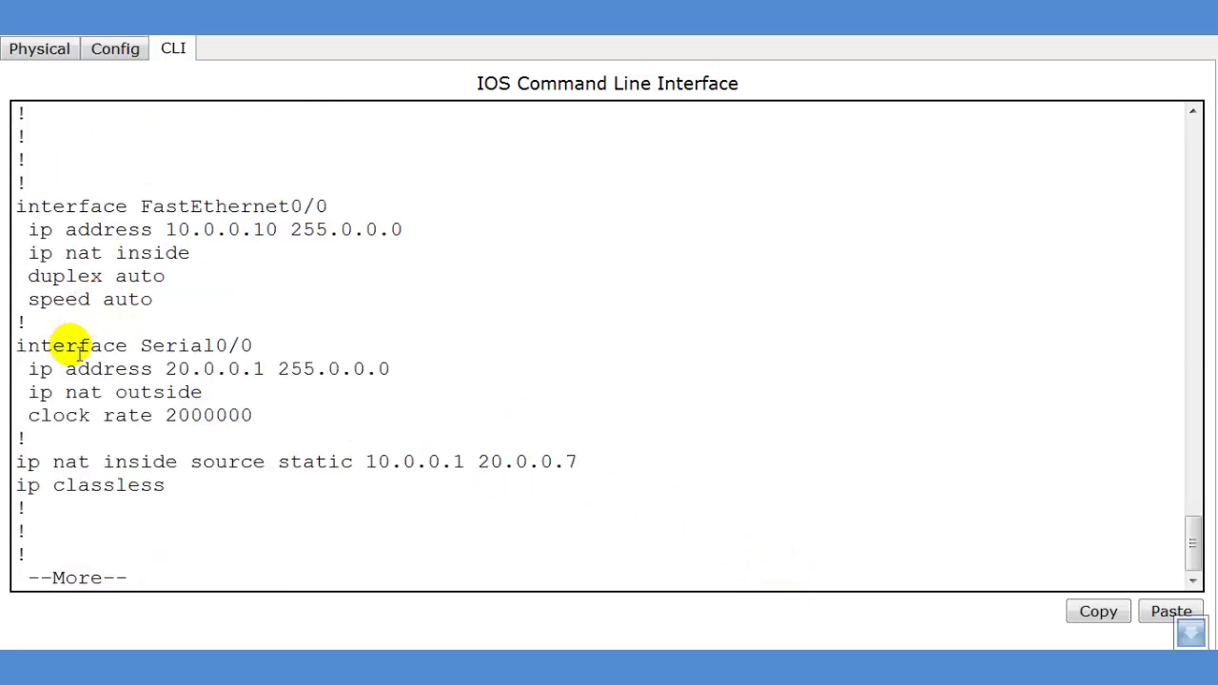
# Highlight the Fa0/0, ip nat inside, Serial0/0 and static NAT lines in the configuration
pyautogui.moveTo(27, 205); pyautogui.dragTo(392, 230)
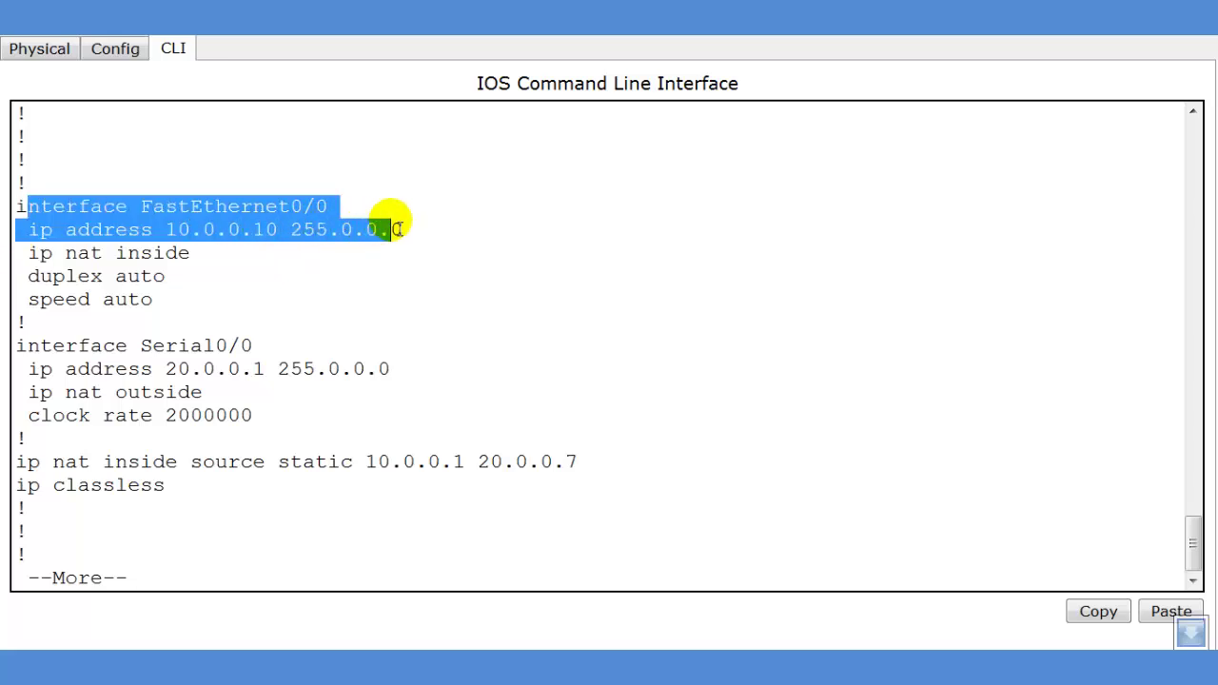
pyautogui.click(36, 254)
pyautogui.moveTo(36, 253); pyautogui.dragTo(243, 259)
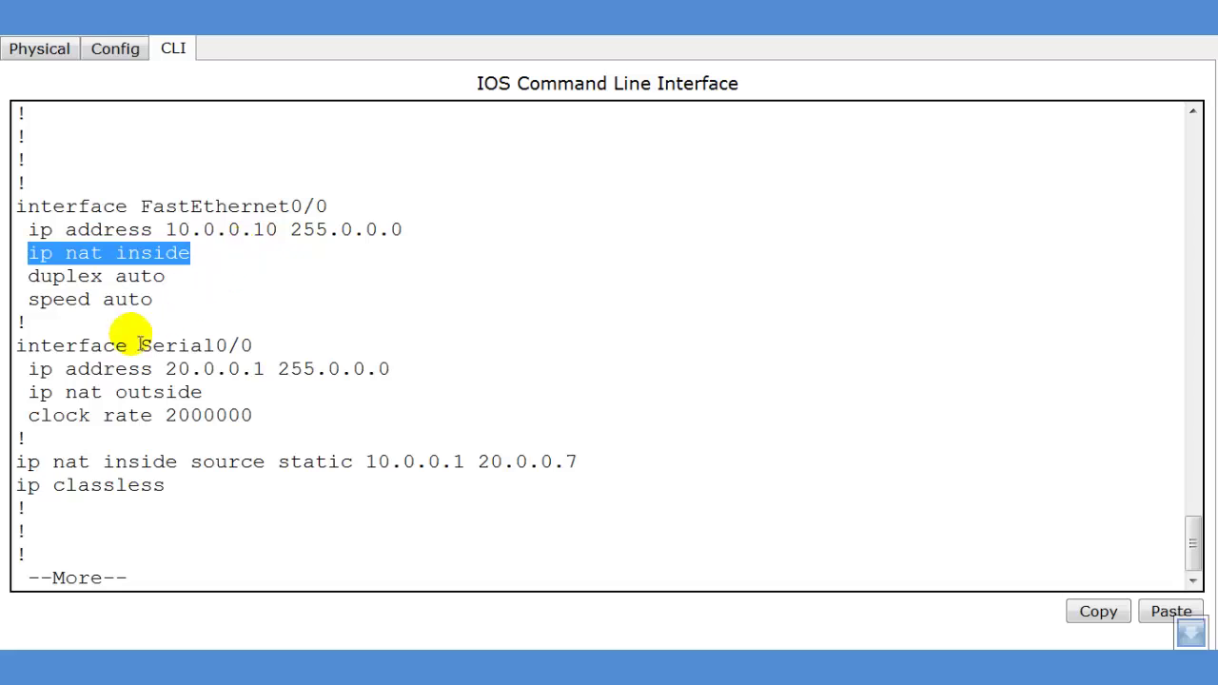
pyautogui.moveTo(15, 347); pyautogui.dragTo(416, 391)
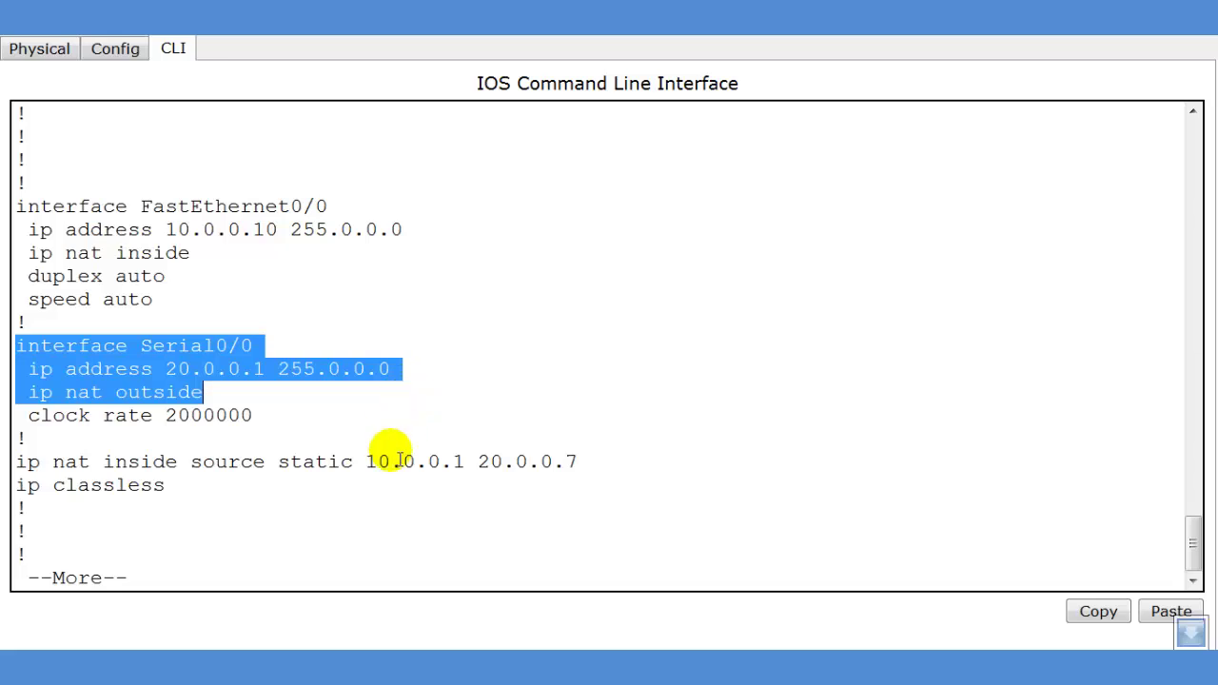
pyautogui.moveTo(19, 464); pyautogui.dragTo(618, 468)
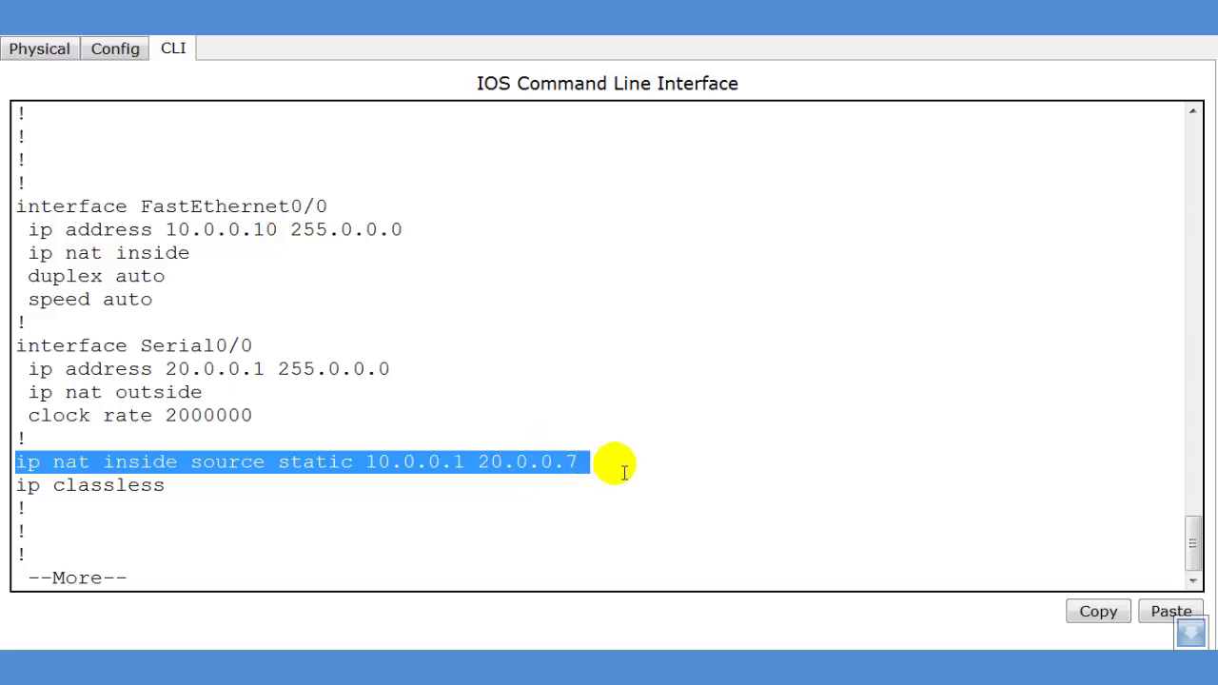
pyautogui.click(309, 575)
pyautogui.press('space')
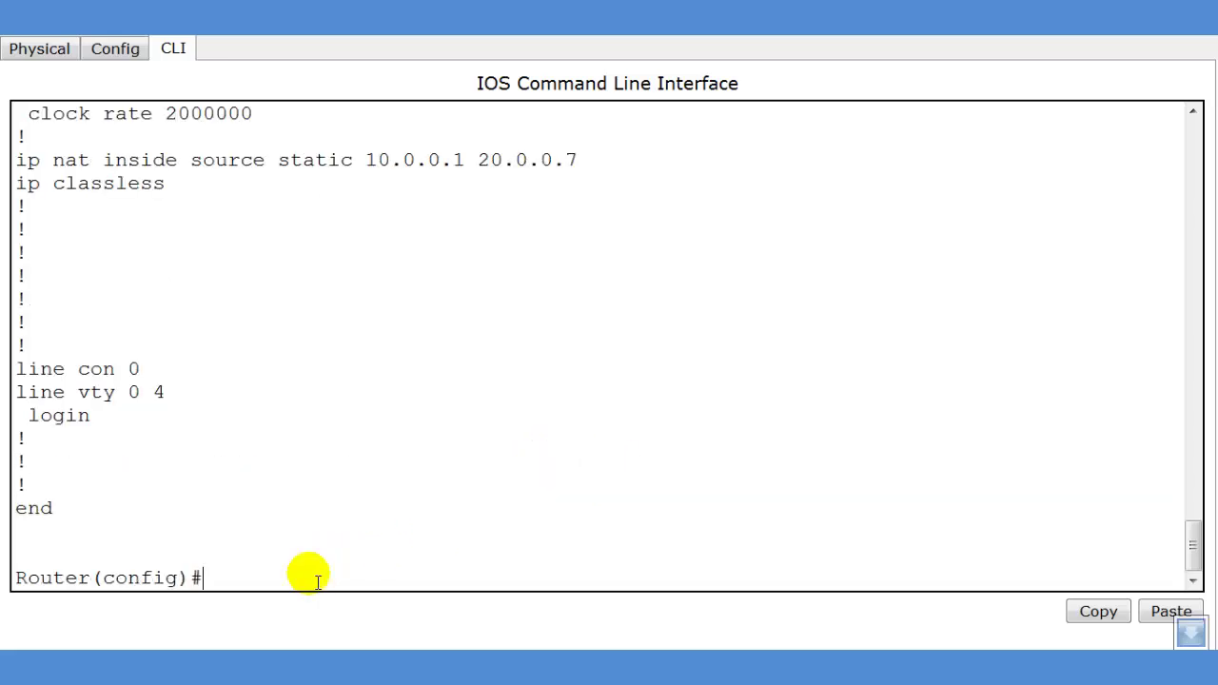
# Configure 'router rip' on Router2 with networks 10.0.0.0 and 20.0.0.0, then exit
pyautogui.write('router rip')
pyautogui.press('Return')
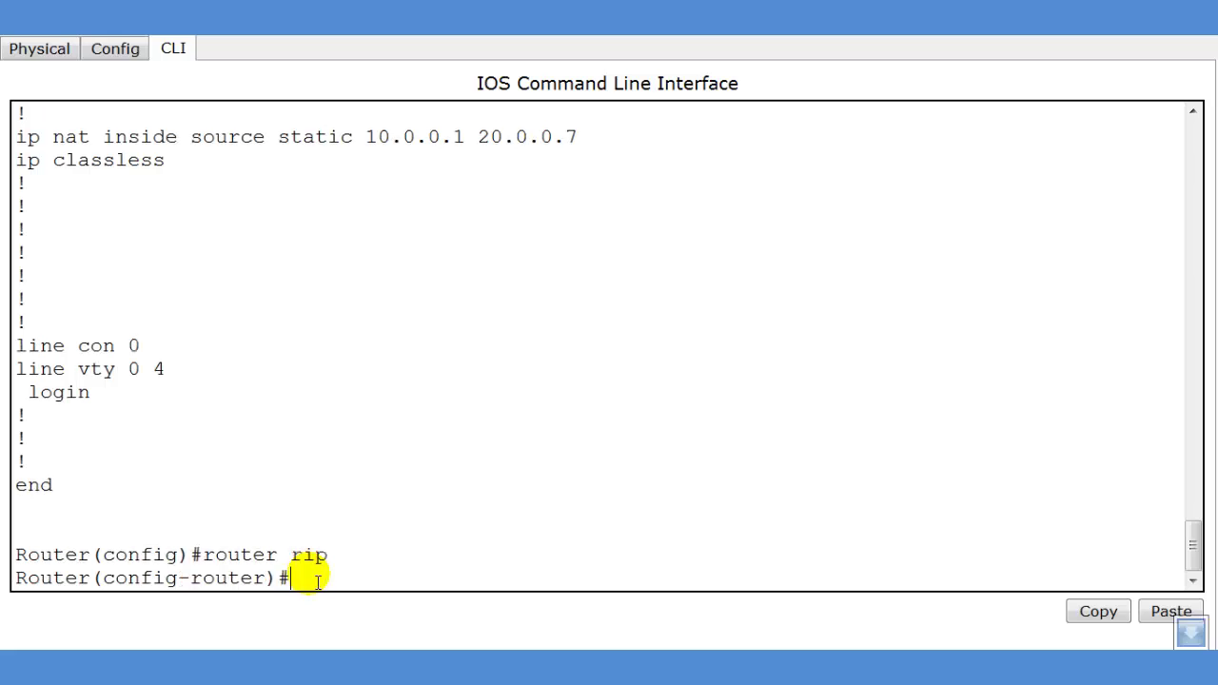
pyautogui.write('network 10.0.')
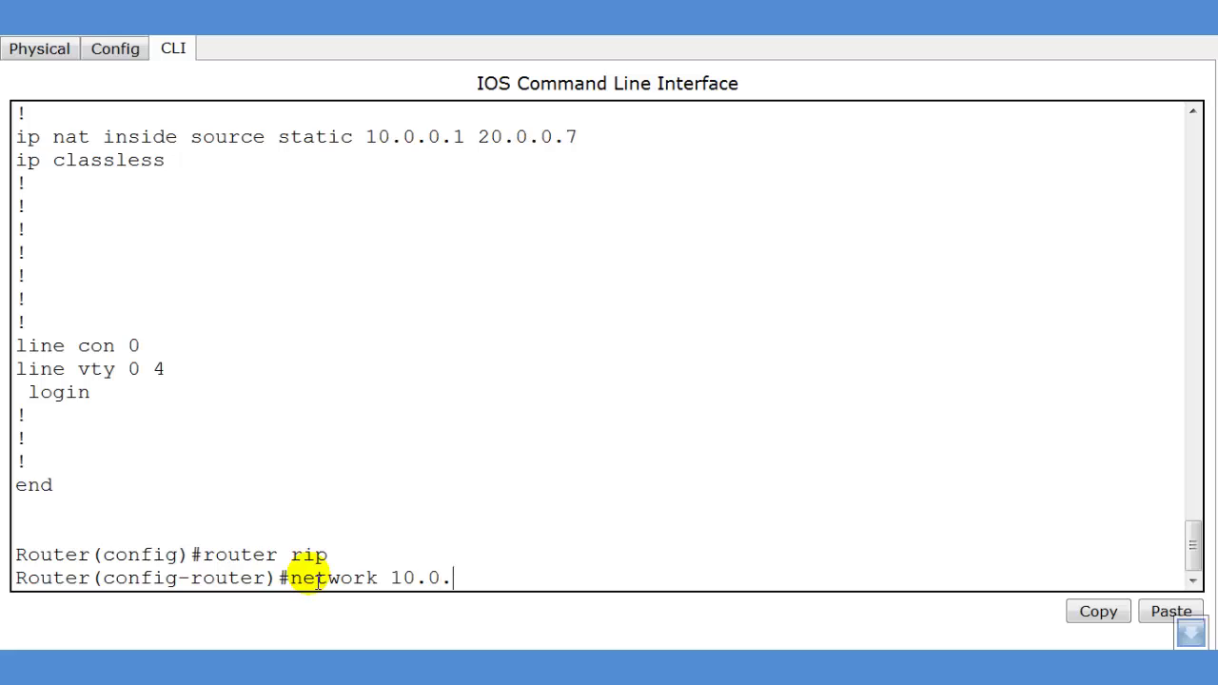
pyautogui.write('0.0.')
pyautogui.press('Return')
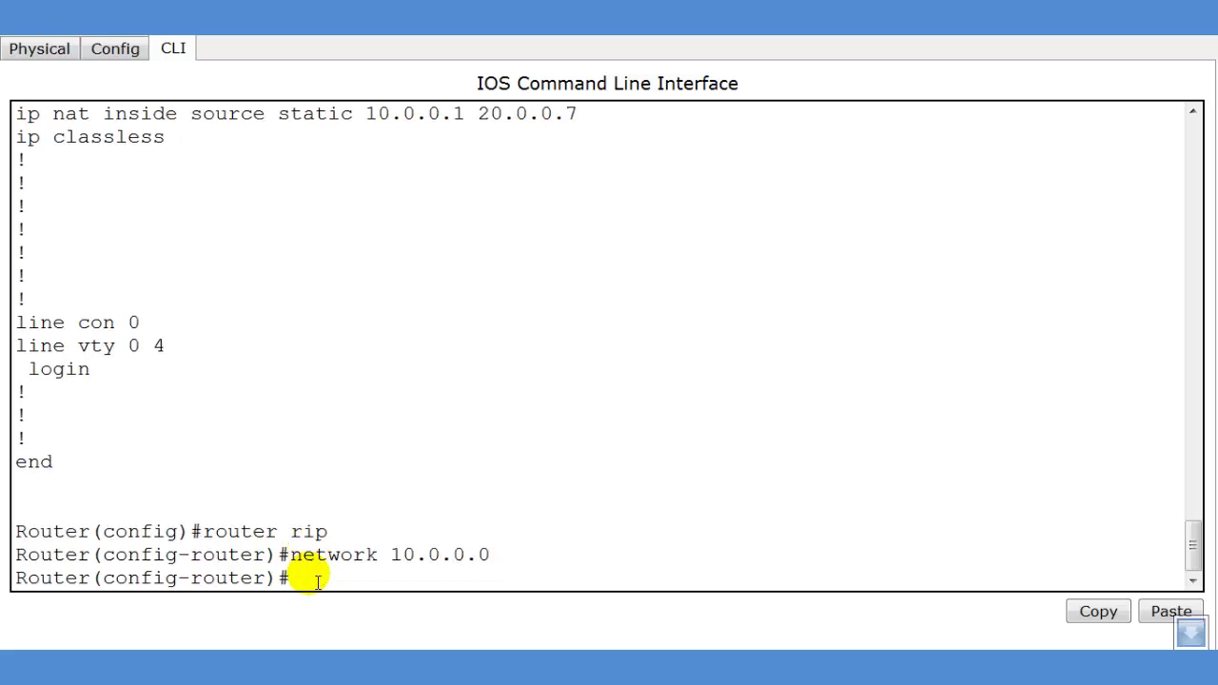
pyautogui.write('network 20.0.0.0')
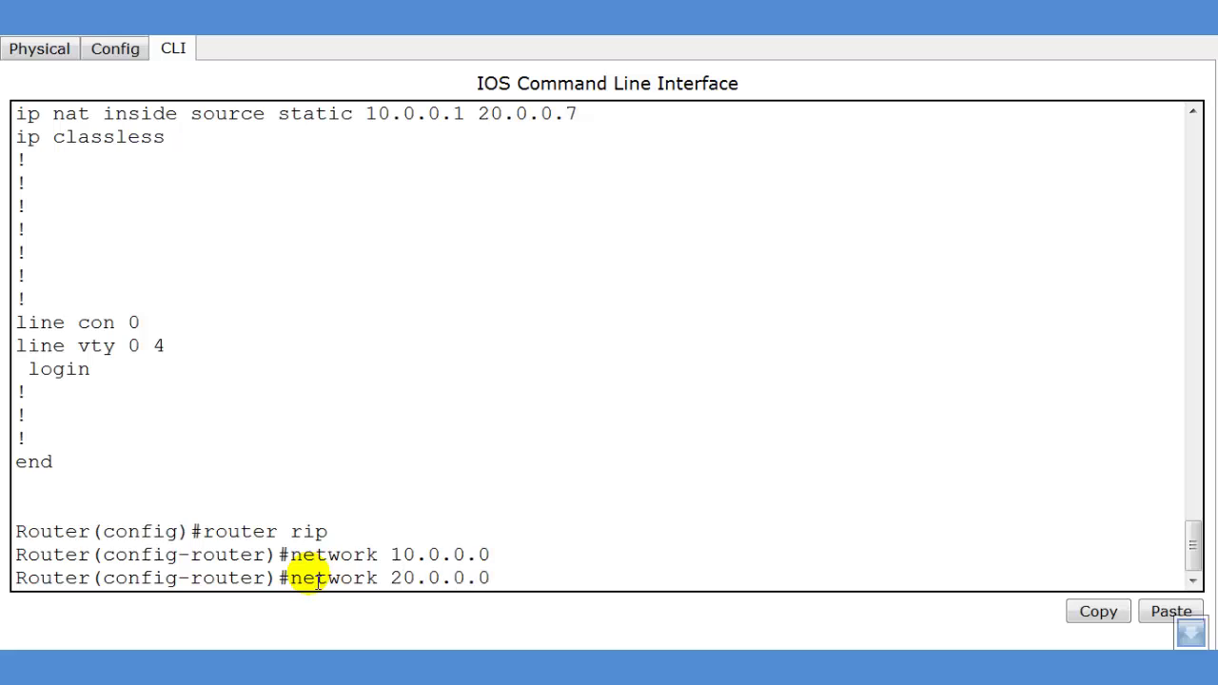
pyautogui.press('Return')
pyautogui.write('exit')
pyautogui.press('Return')
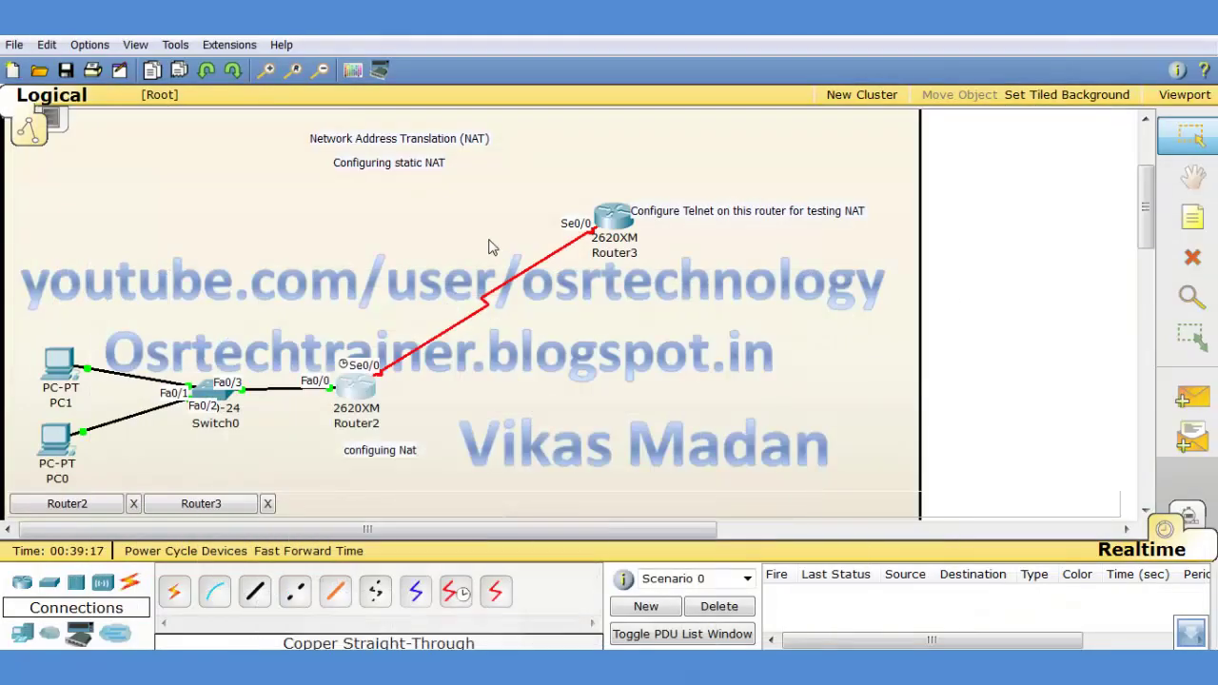
# Open Router3's CLI, enter configuration mode and set the hostname to router3
pyautogui.moveTo(617, 267)
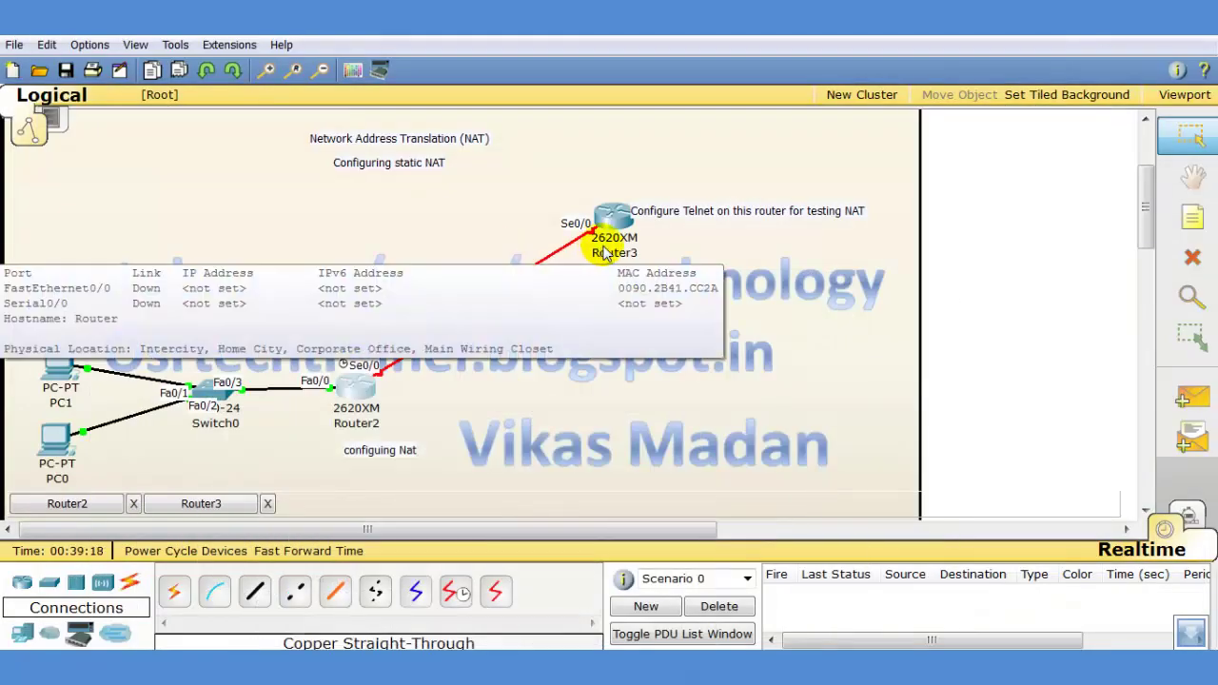
pyautogui.click(614, 221)
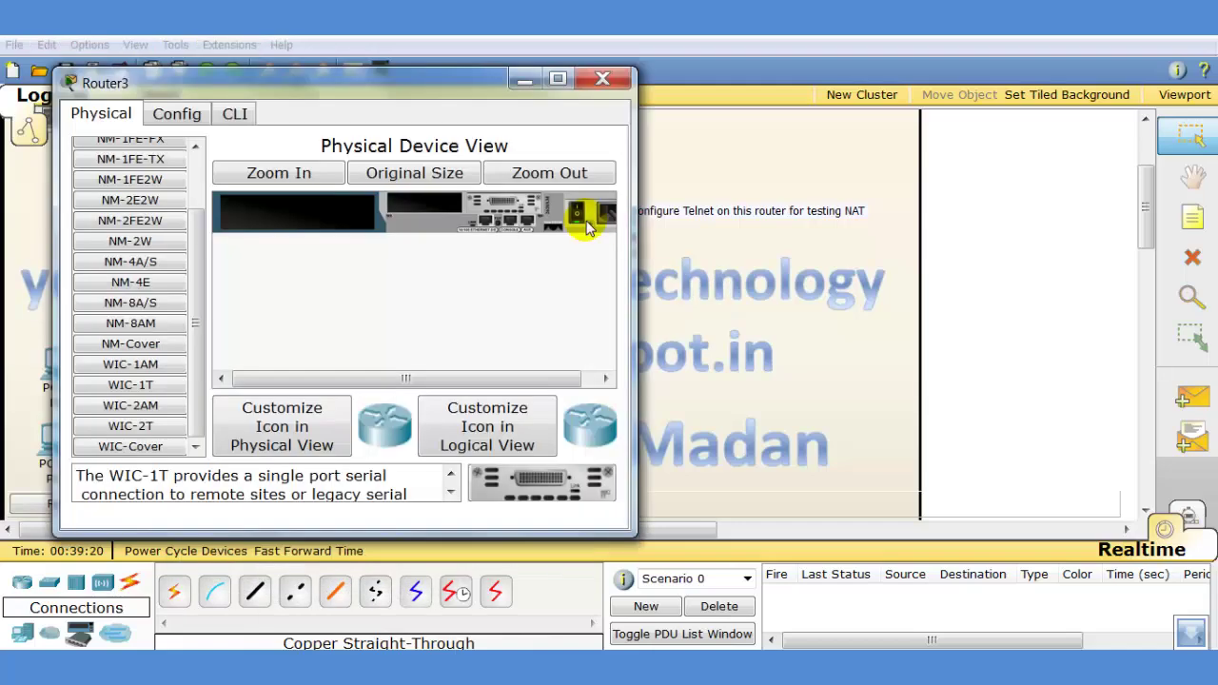
pyautogui.click(558, 78)
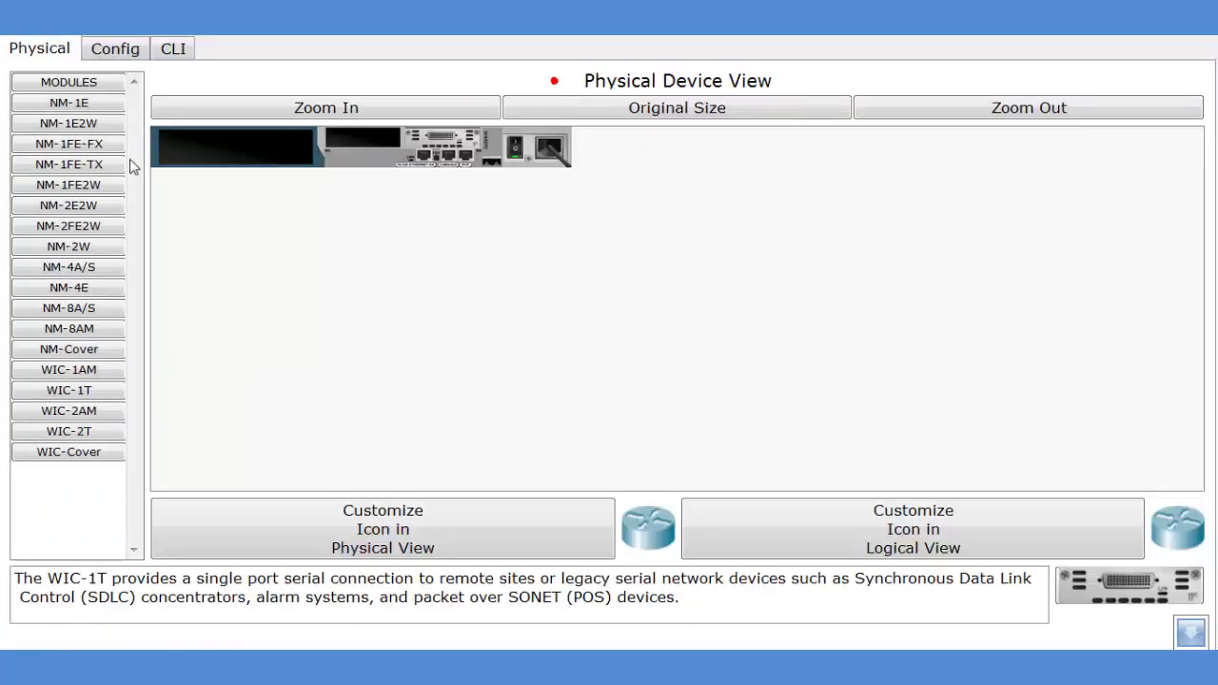
pyautogui.click(173, 49)
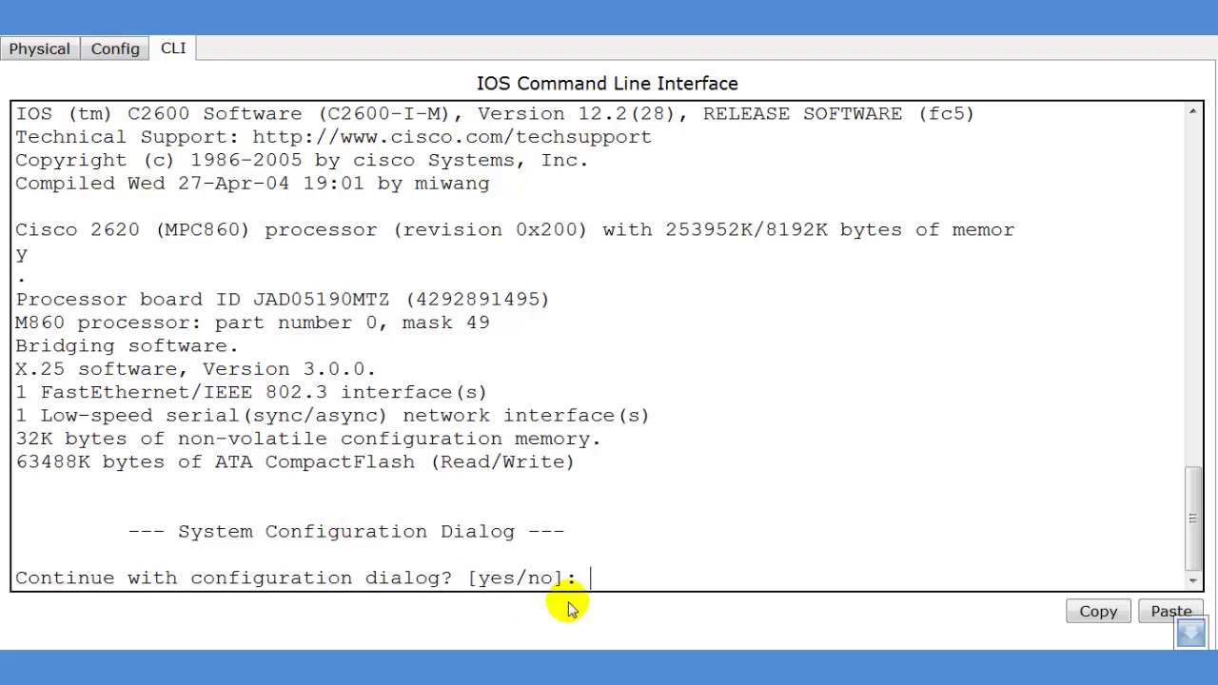
pyautogui.write('n')
pyautogui.press('Return')
pyautogui.press('Return')
pyautogui.press('Return')
pyautogui.write('en')
pyautogui.press('Return')
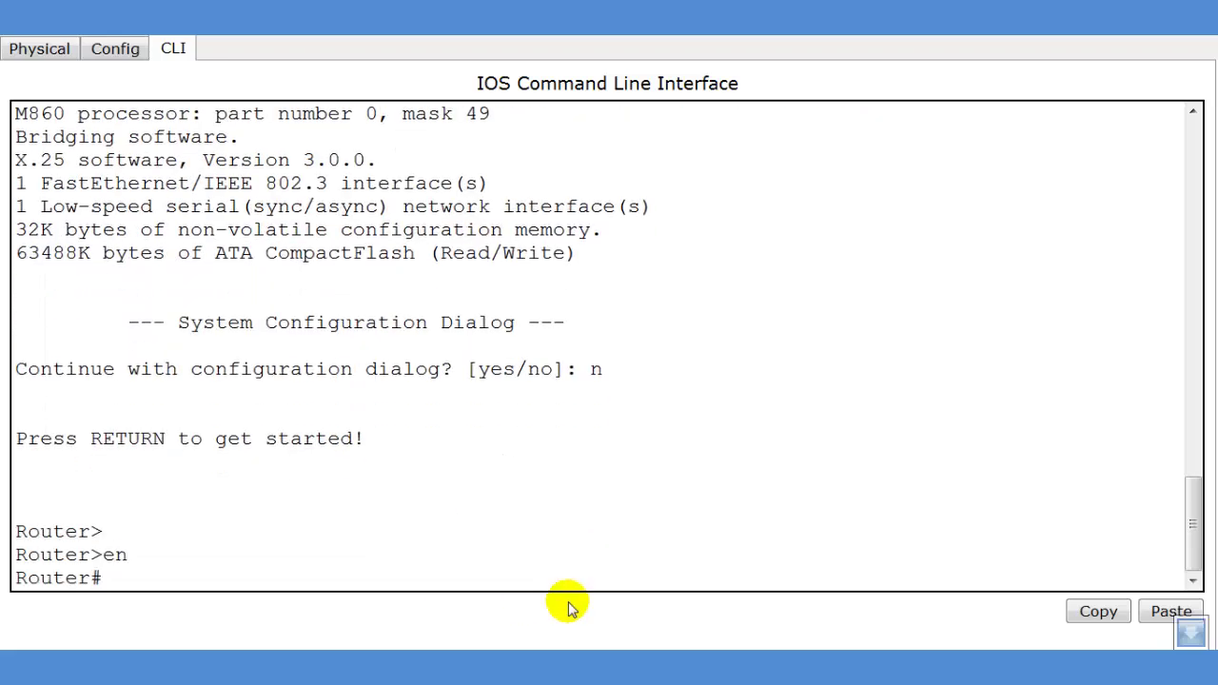
pyautogui.write('conf t')
pyautogui.press('Return')
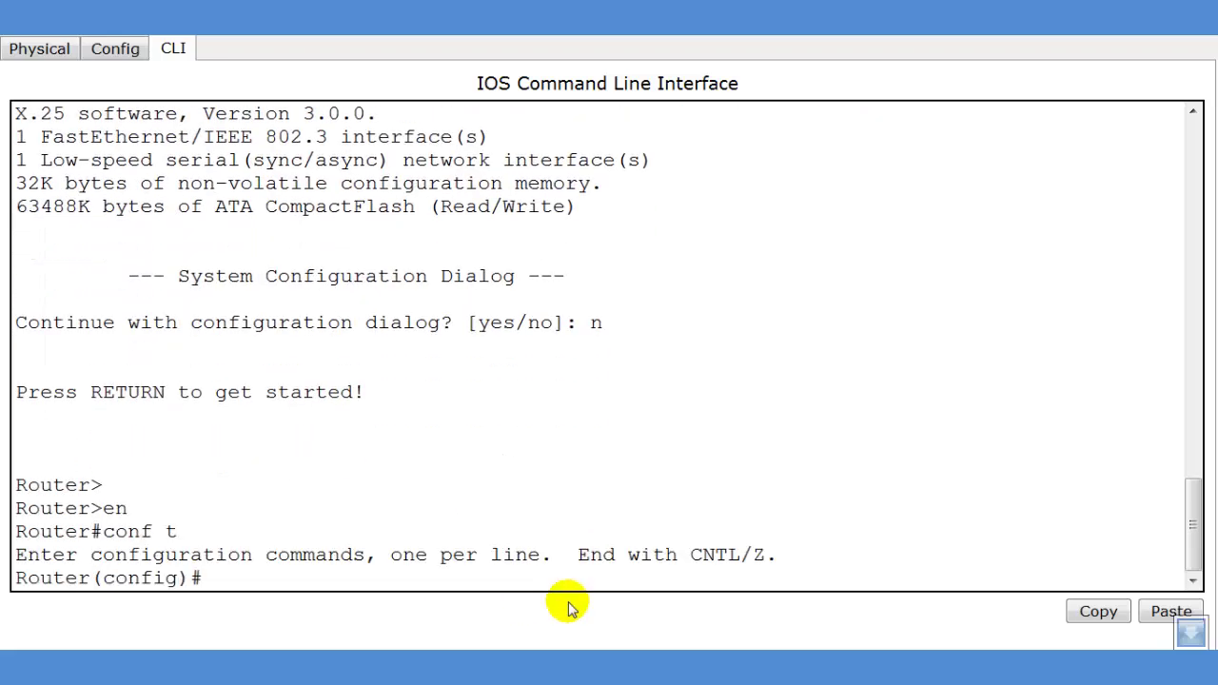
pyautogui.write('host router3')
# Give Serial0/0 the address 20.0.0.2 255.0.0.0, bring it up, and exit the interface
pyautogui.press('Return')
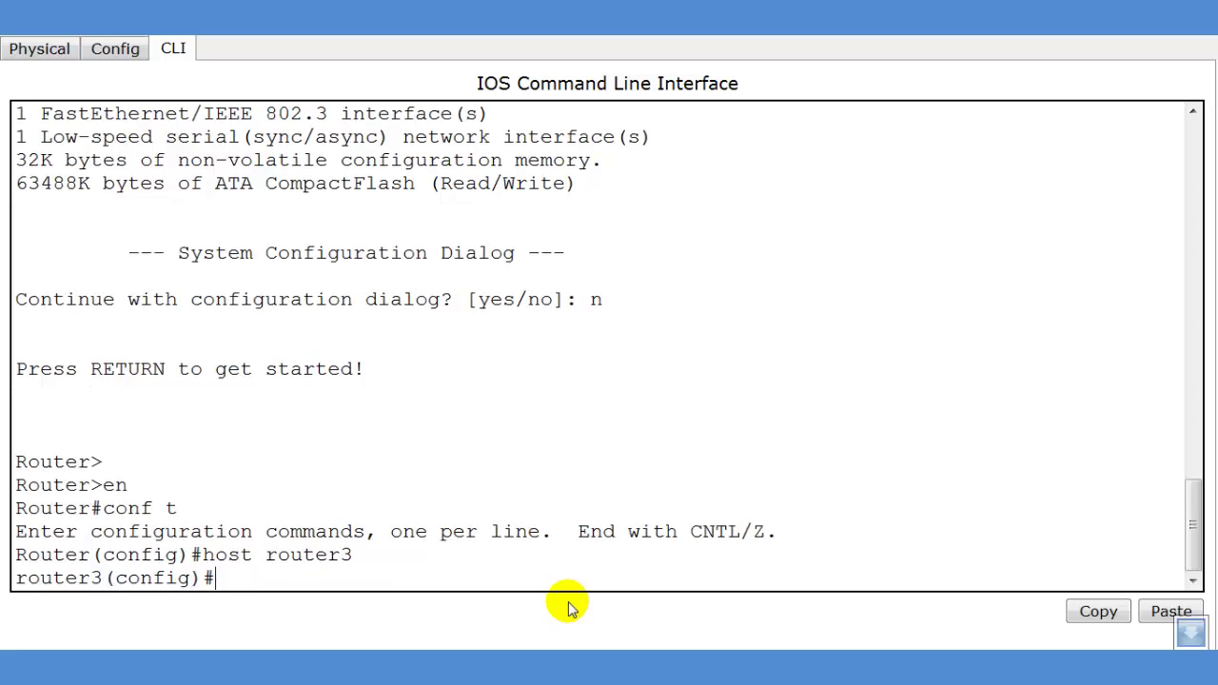
pyautogui.write('int s0/0')
pyautogui.press('Return')
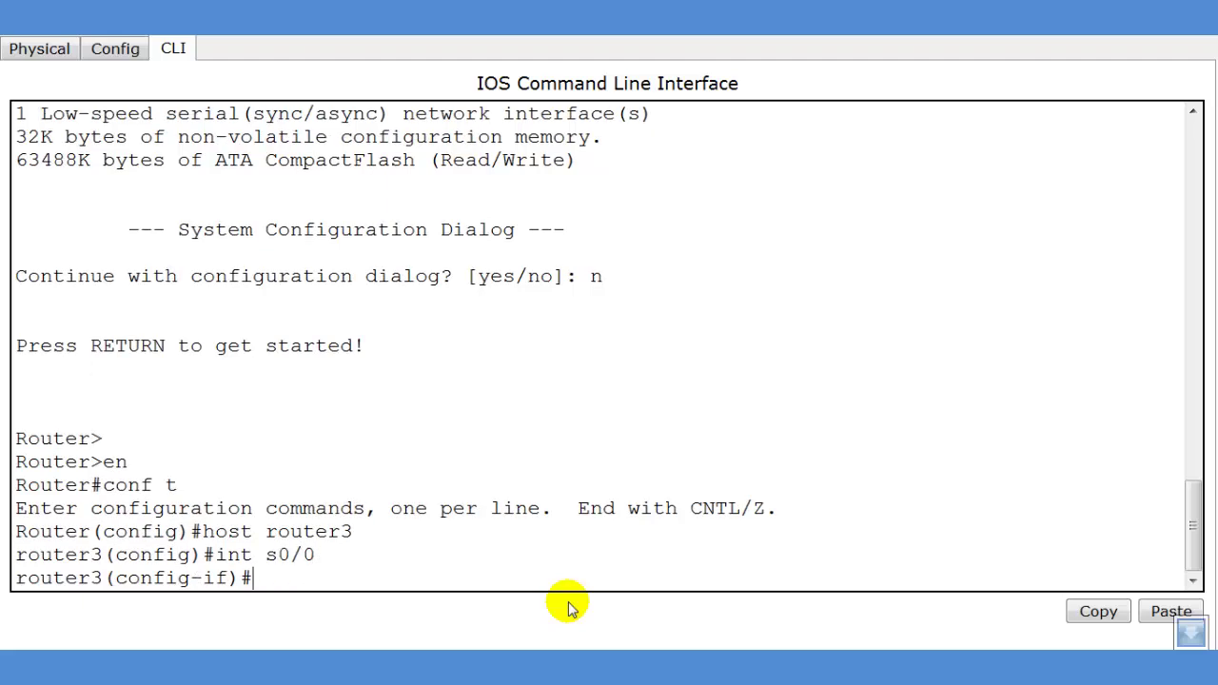
pyautogui.write('ap')
pyautogui.press('BackSpace')
pyautogui.press('BackSpace')
pyautogui.press('BackSpace')
pyautogui.write('ip add 20')
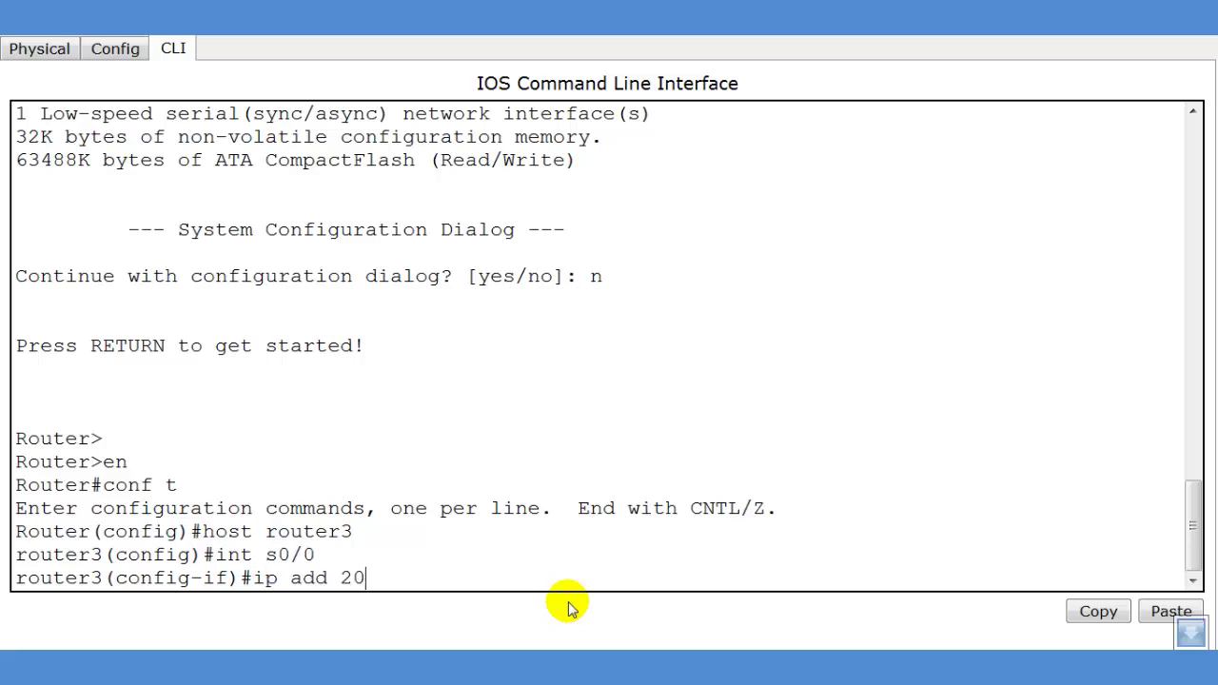
pyautogui.write('.0.0.2 255.0.0.0')
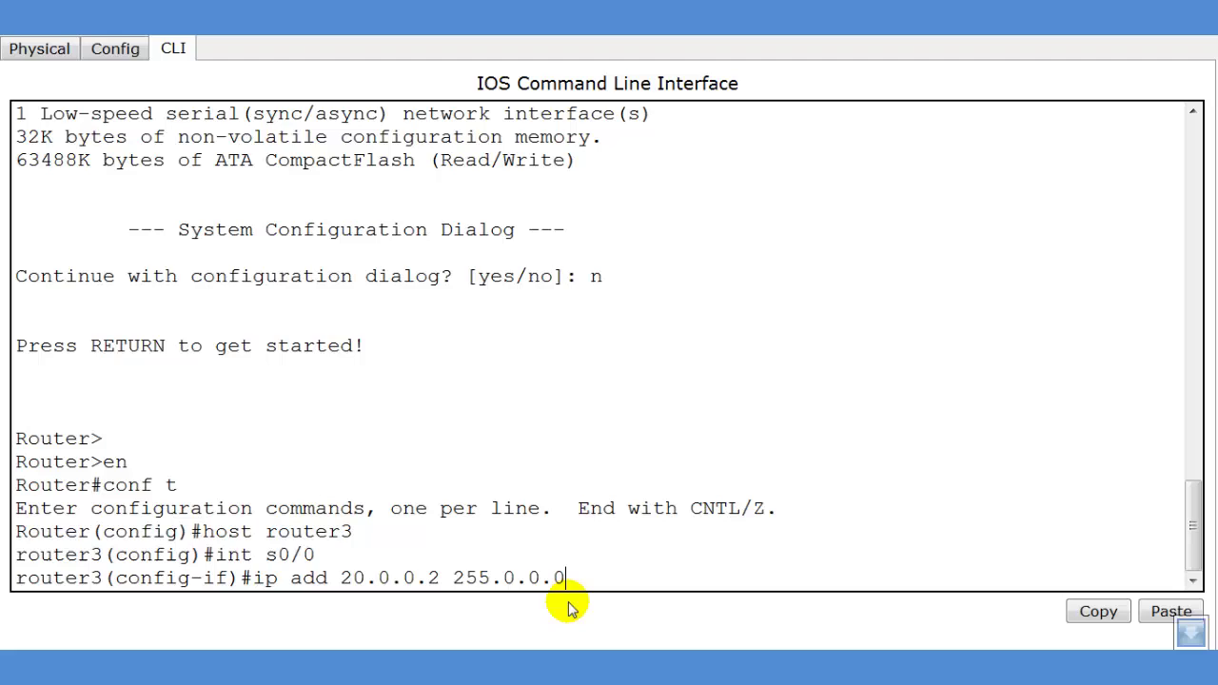
pyautogui.press('Return')
pyautogui.write('nfig-if)#n')
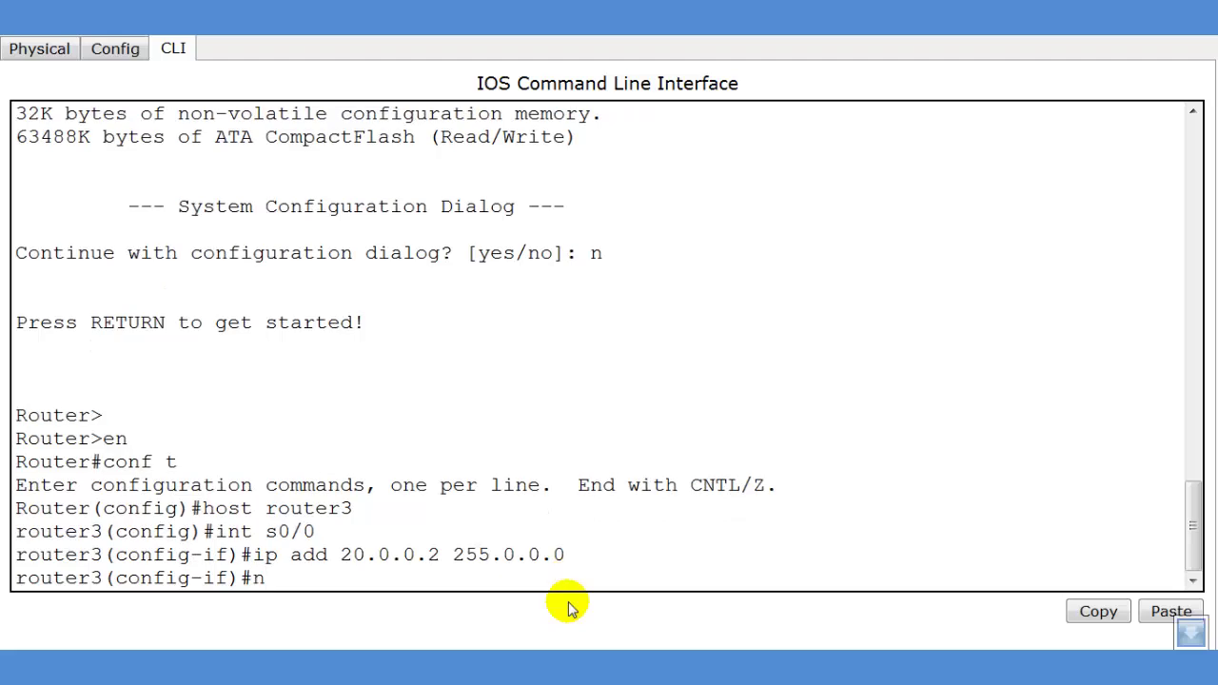
pyautogui.write('o shut')
pyautogui.press('Return')
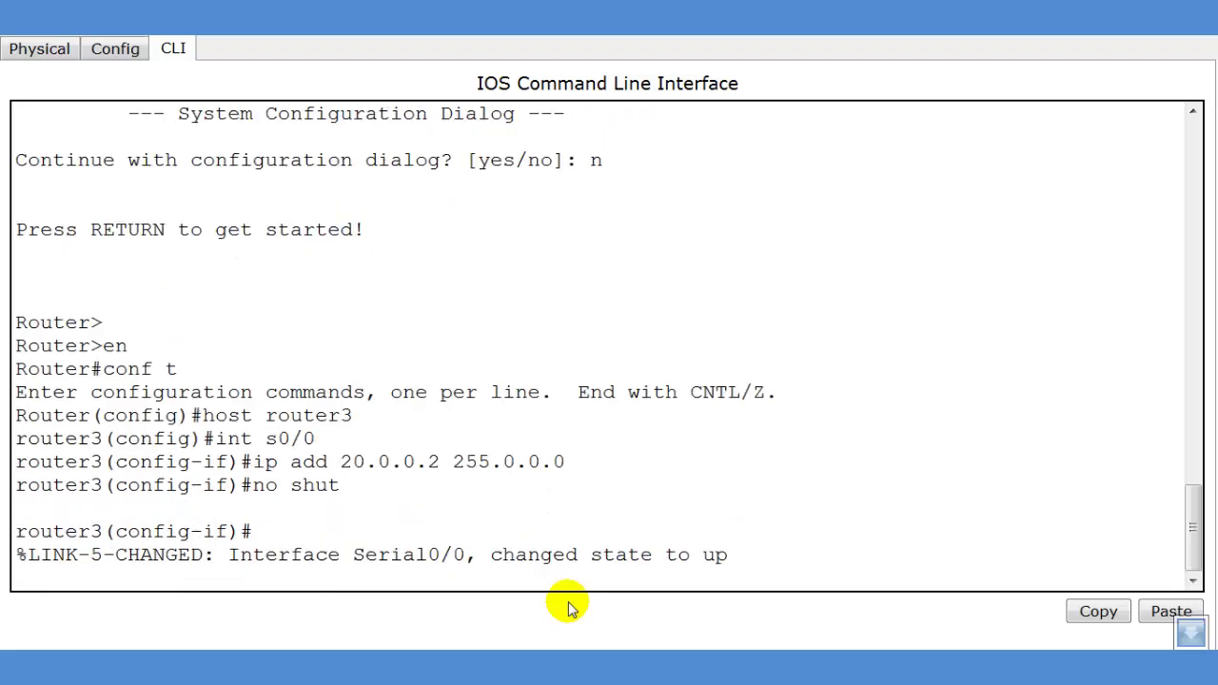
pyautogui.press('Return')
pyautogui.write('exit')
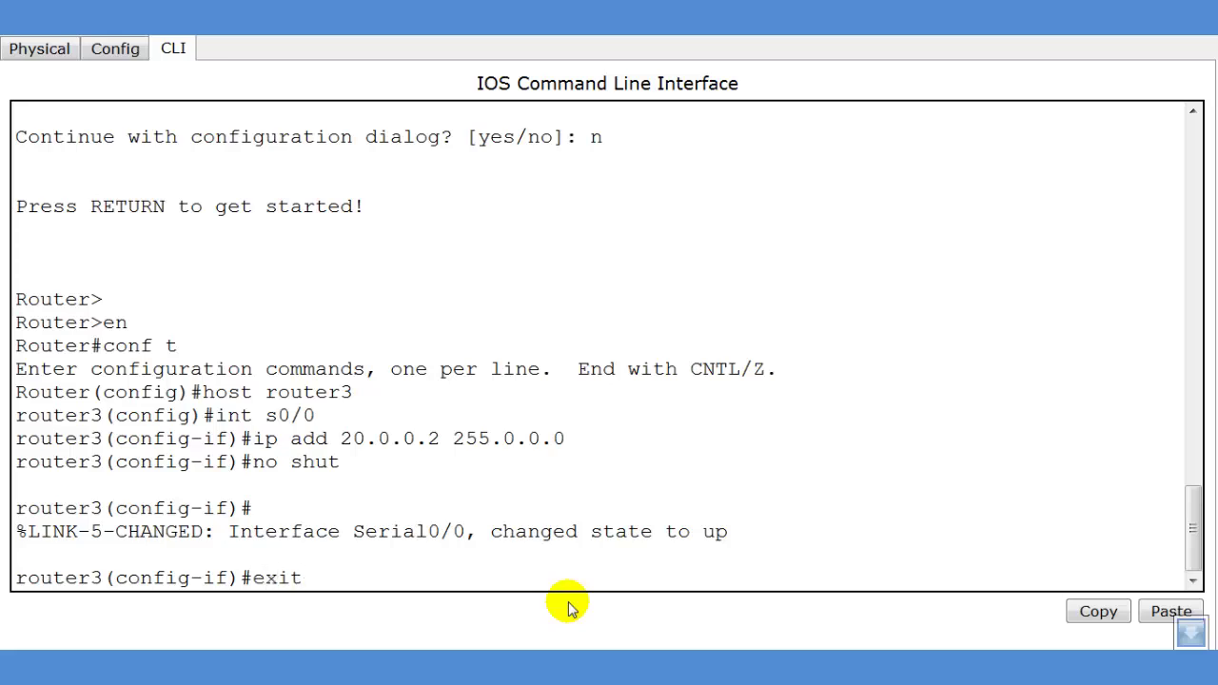
pyautogui.press('Return')
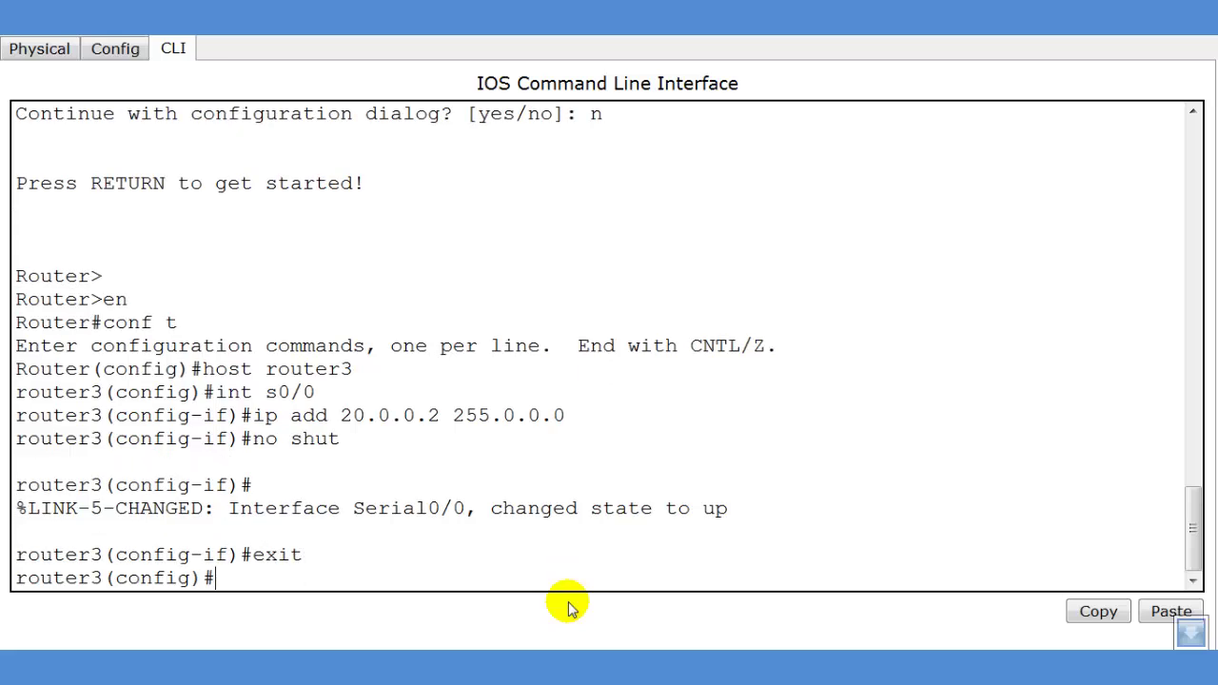
# Start RIP configuration on router3 and type 'network 20.0.0.0'
pyautogui.write('router rip')
pyautogui.press('Return')
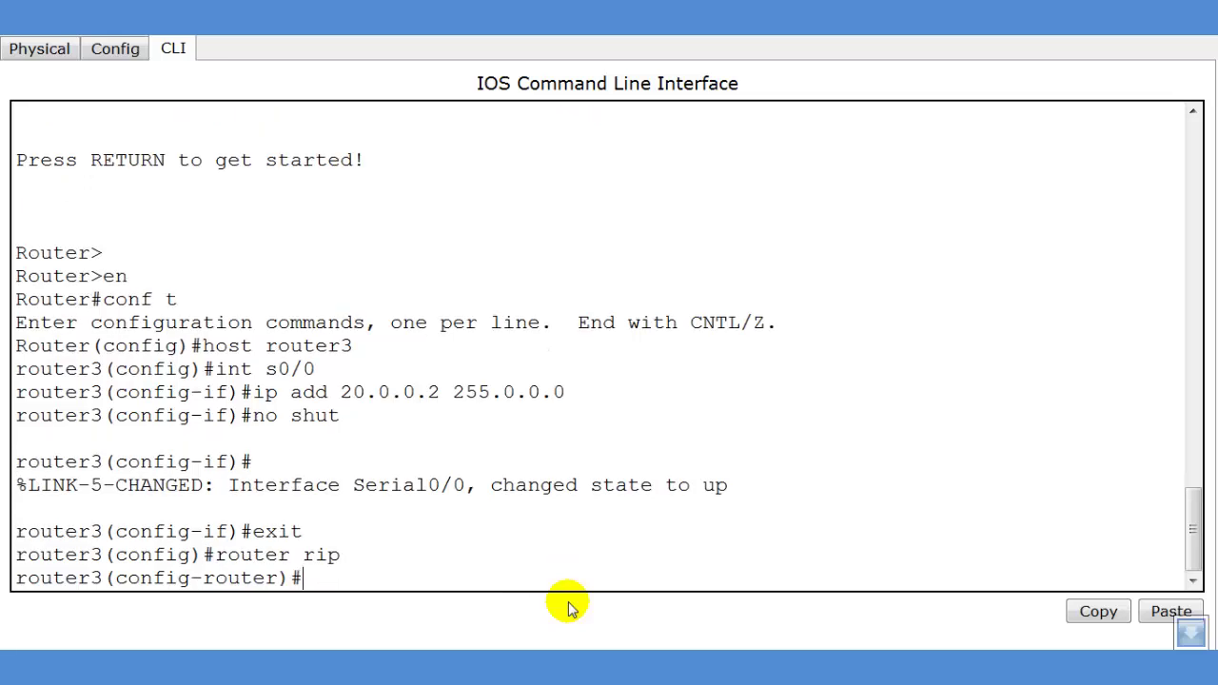
pyautogui.write('network ')
pyautogui.write('2')
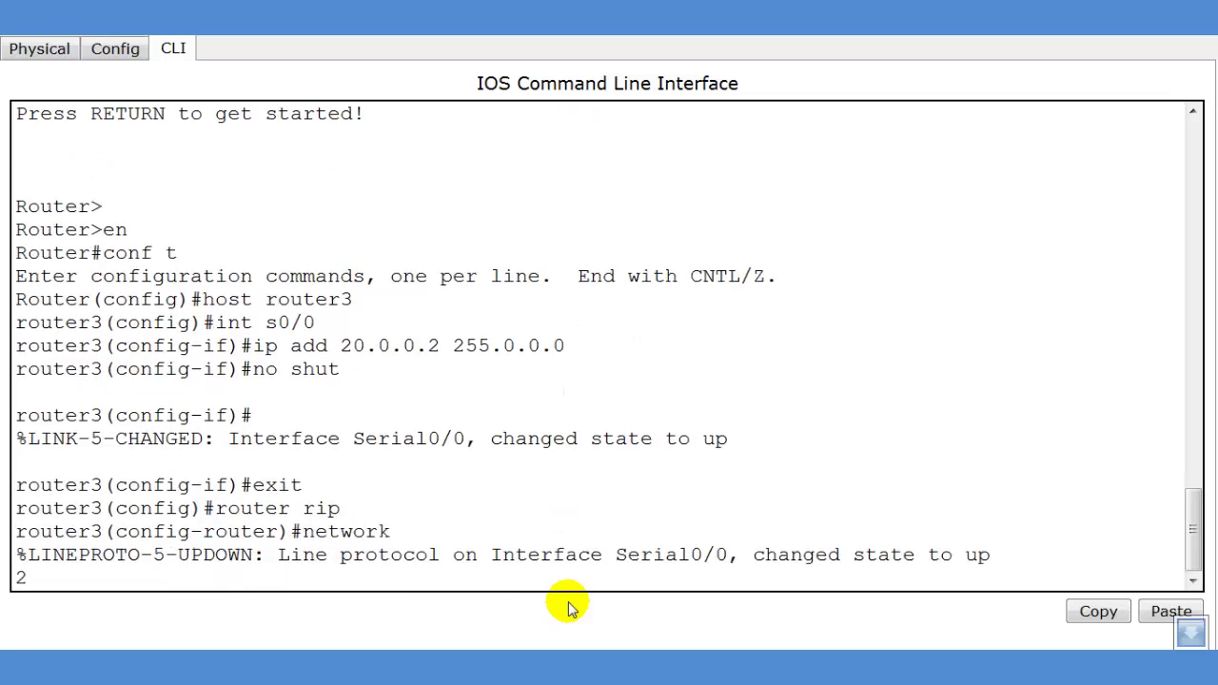
pyautogui.write('0.0.0.0')
# Commit 'network 20.0.0.0' in Router3's RIP configuration
pyautogui.press('Return')
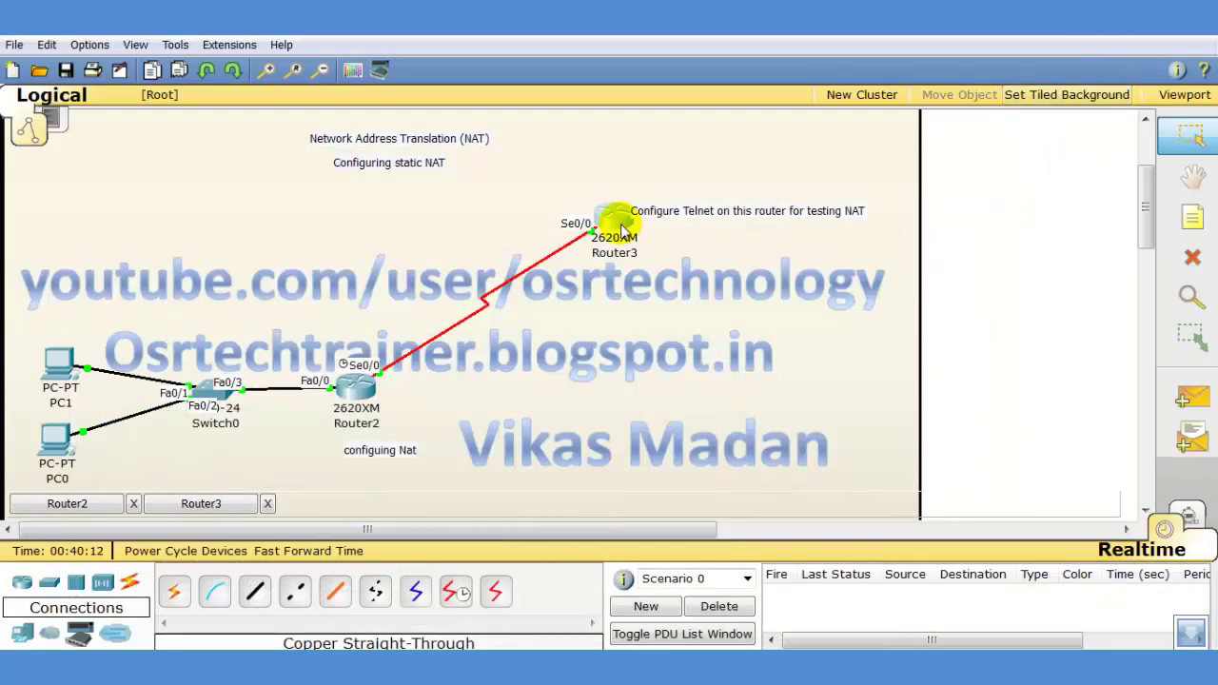
pyautogui.moveTo(624, 231)
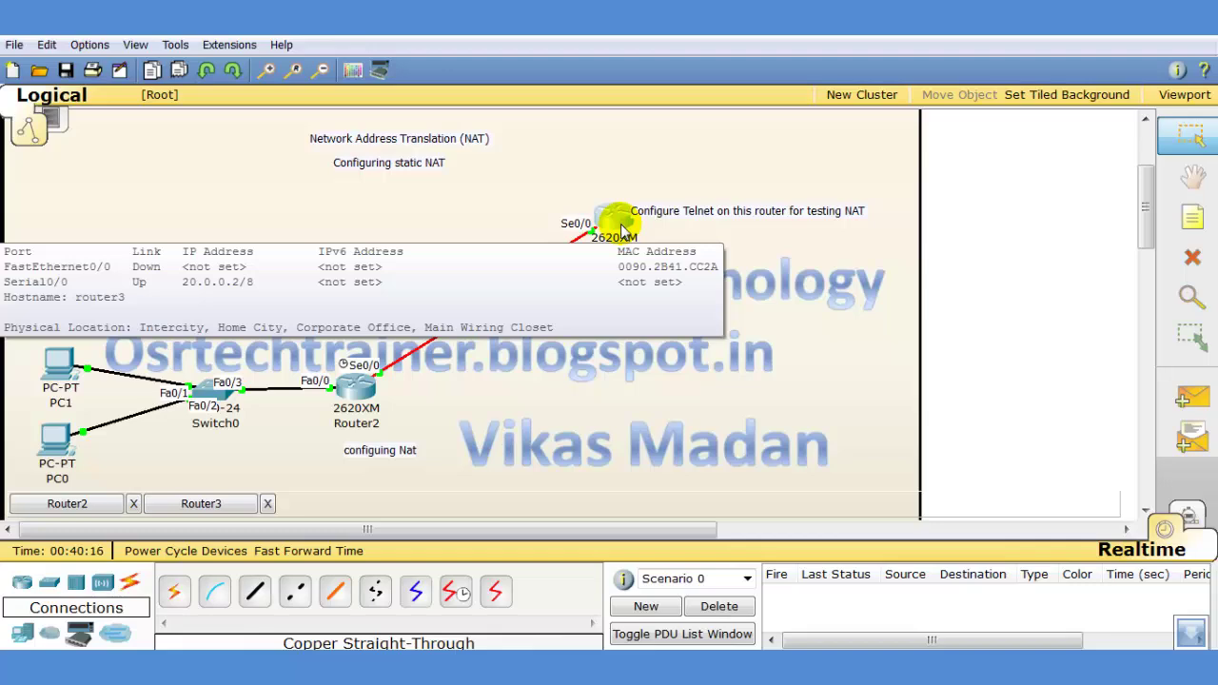
# Reopen Router3's CLI maximized and start entering 'line vty 0' at the prompt
pyautogui.click(613, 226)
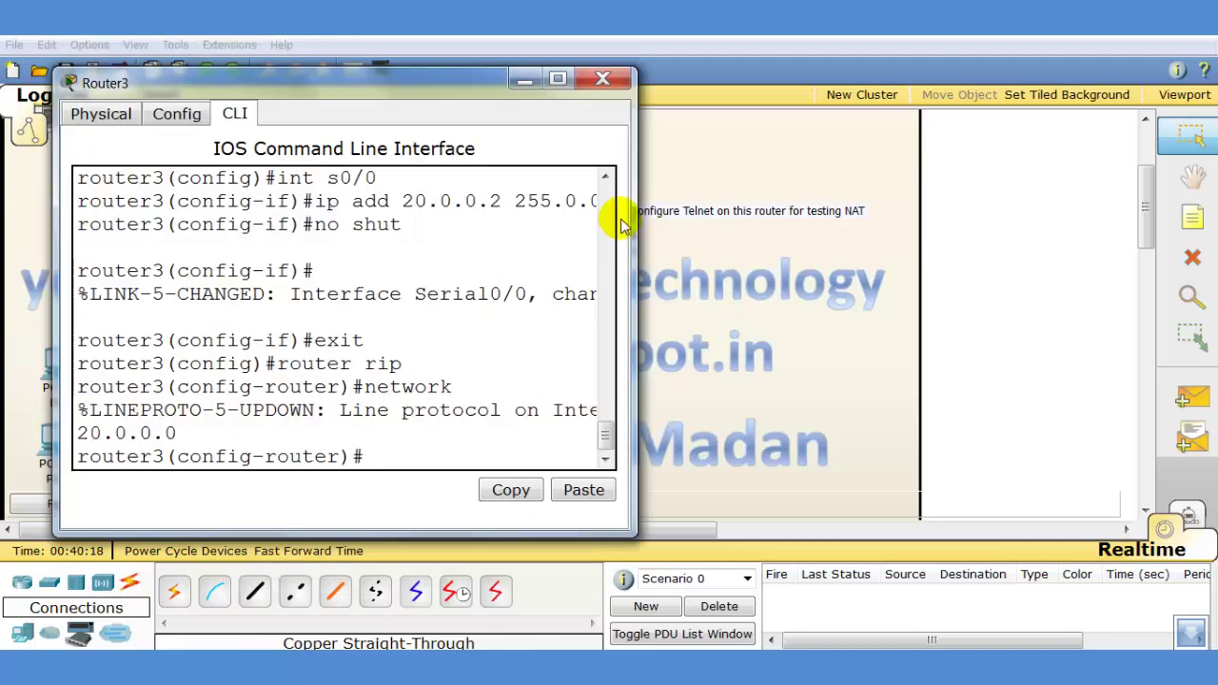
pyautogui.click(558, 80)
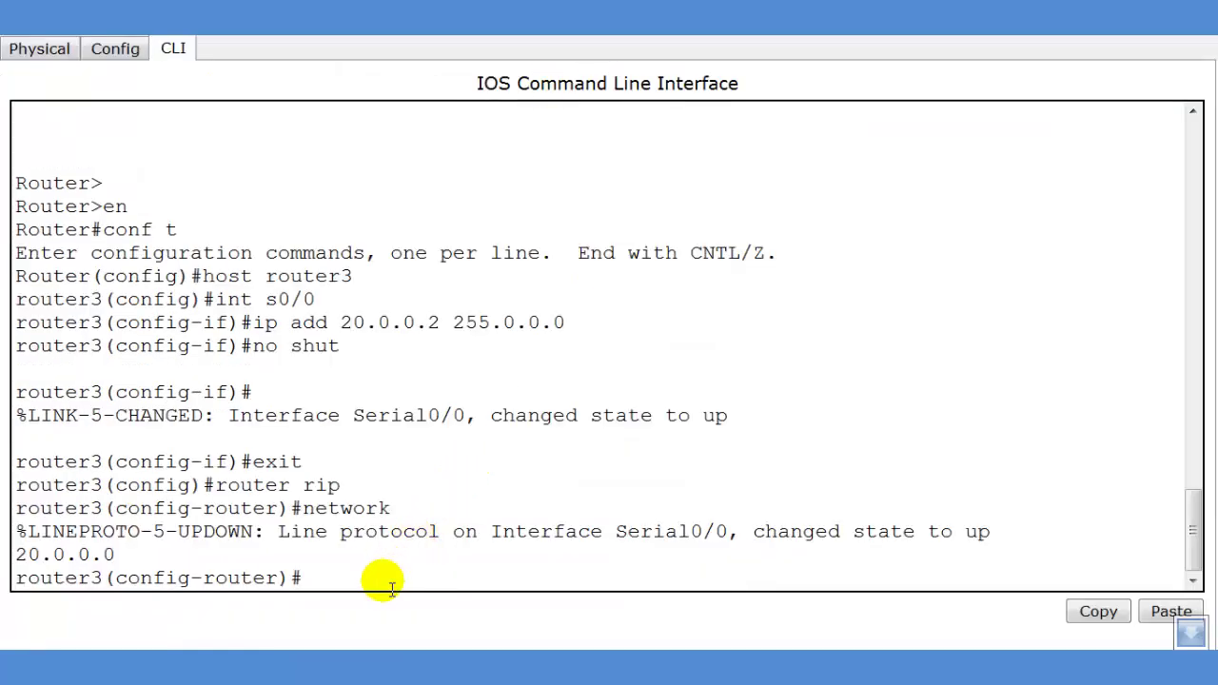
pyautogui.moveTo(383, 666)
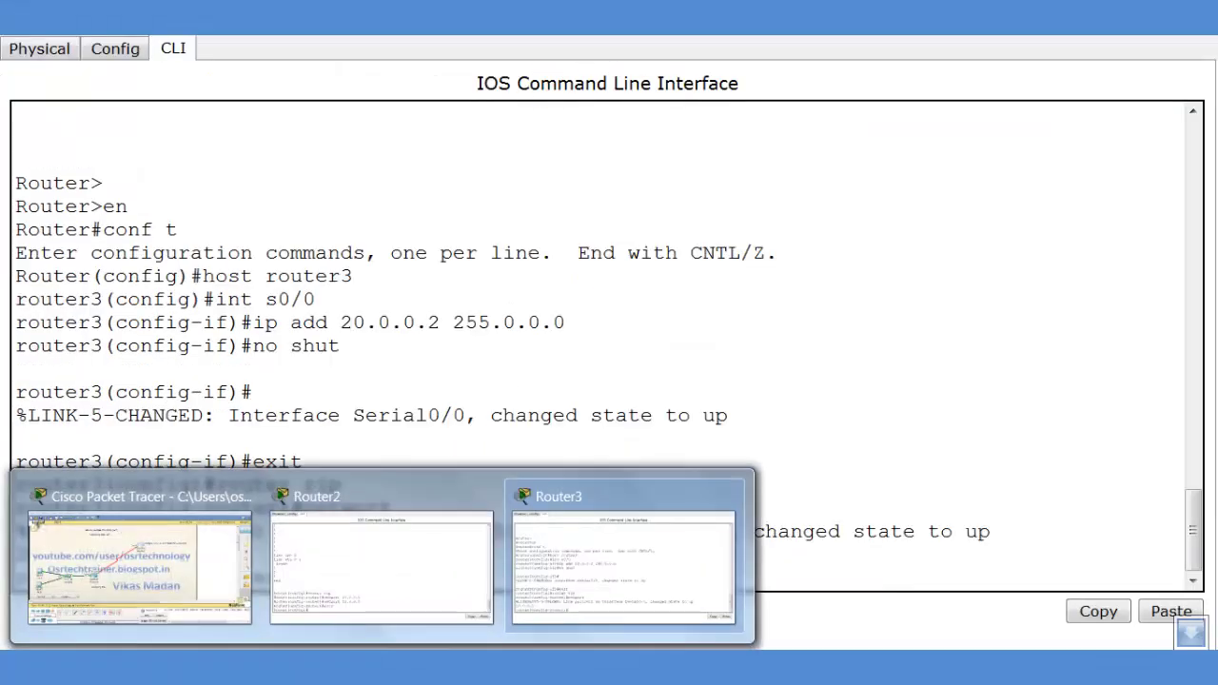
pyautogui.click(720, 324)
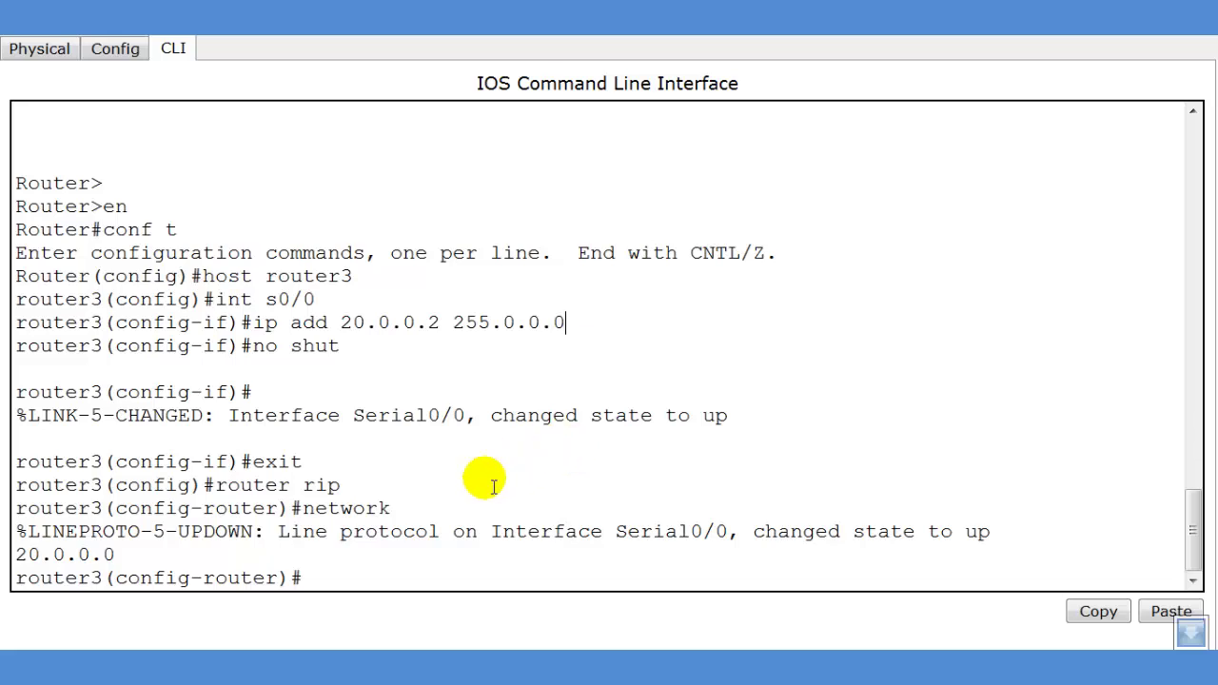
pyautogui.click(314, 575)
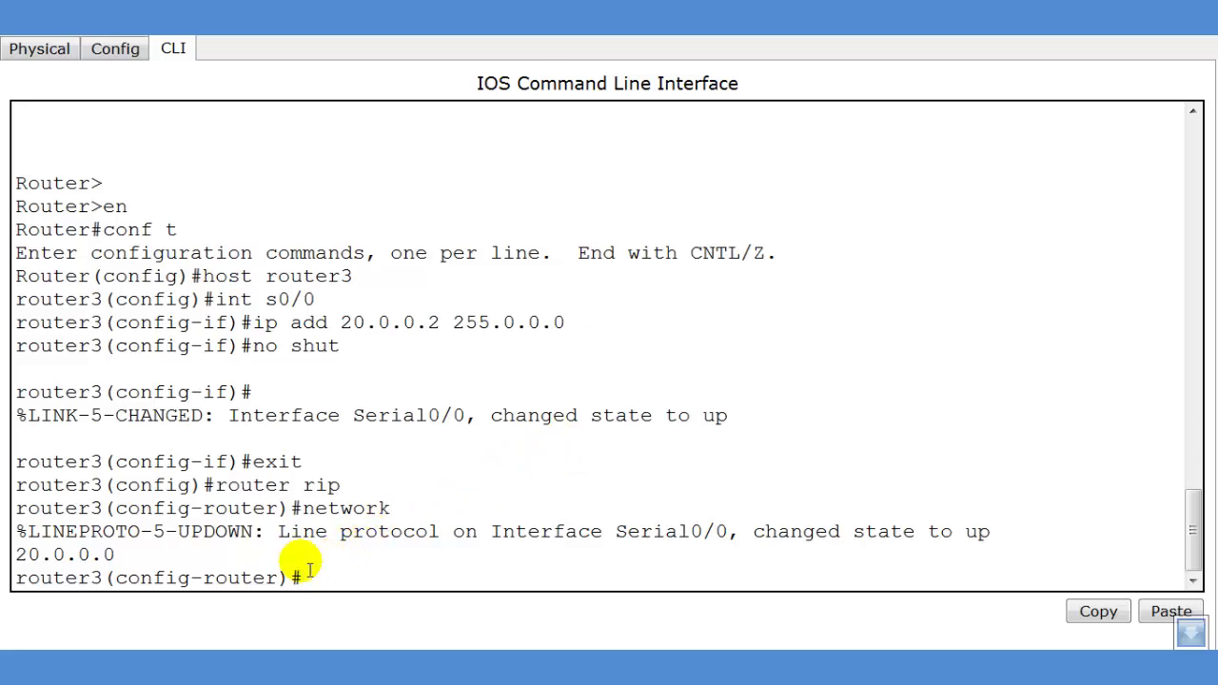
pyautogui.write('line vty 0 4')
# Enter vty lines 0–4 config, set a Telnet line password, and require login
pyautogui.press('Return')
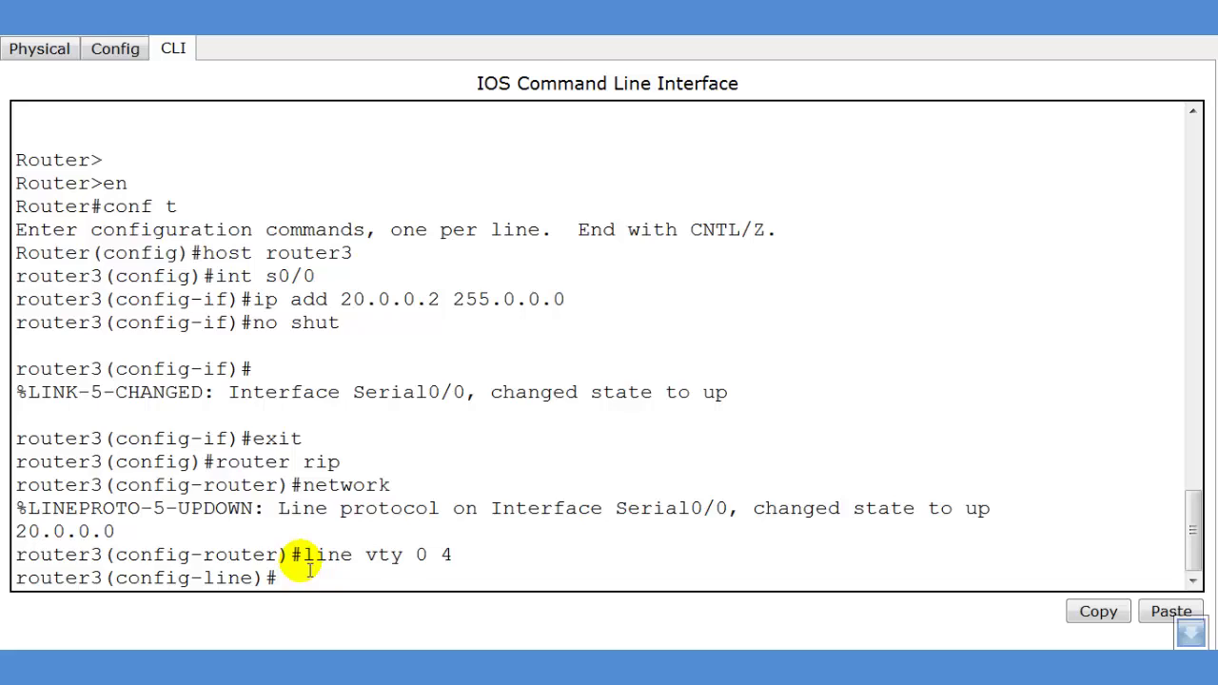
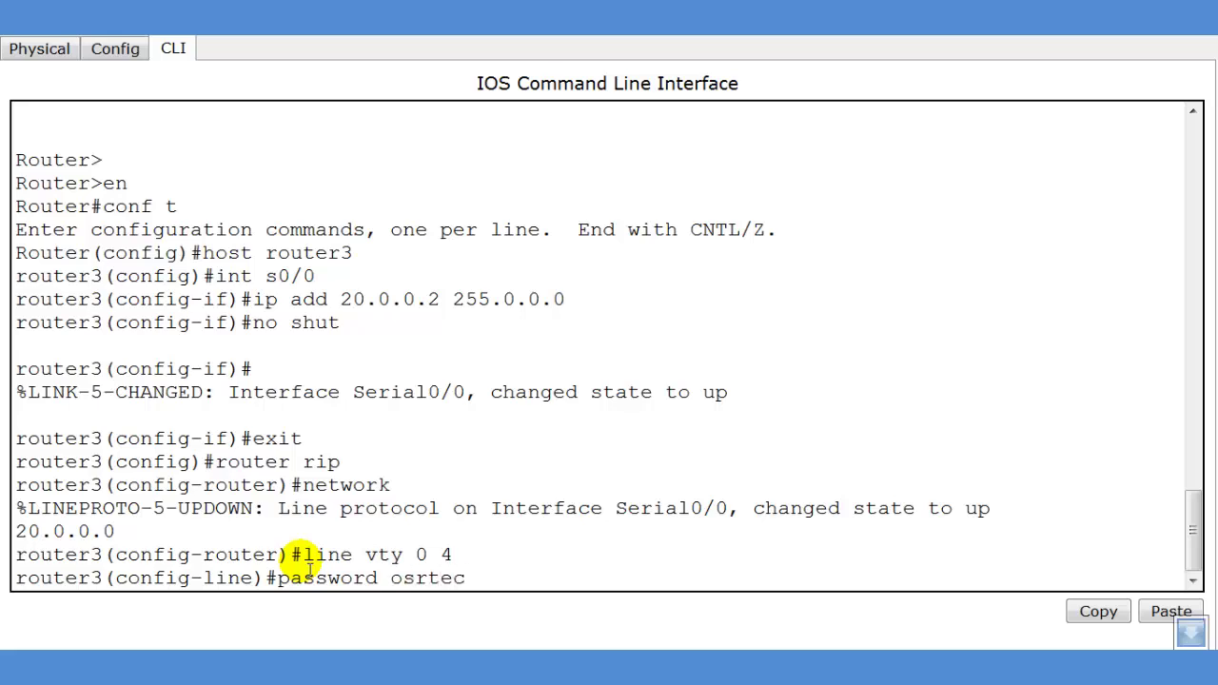
pyautogui.press('Return')
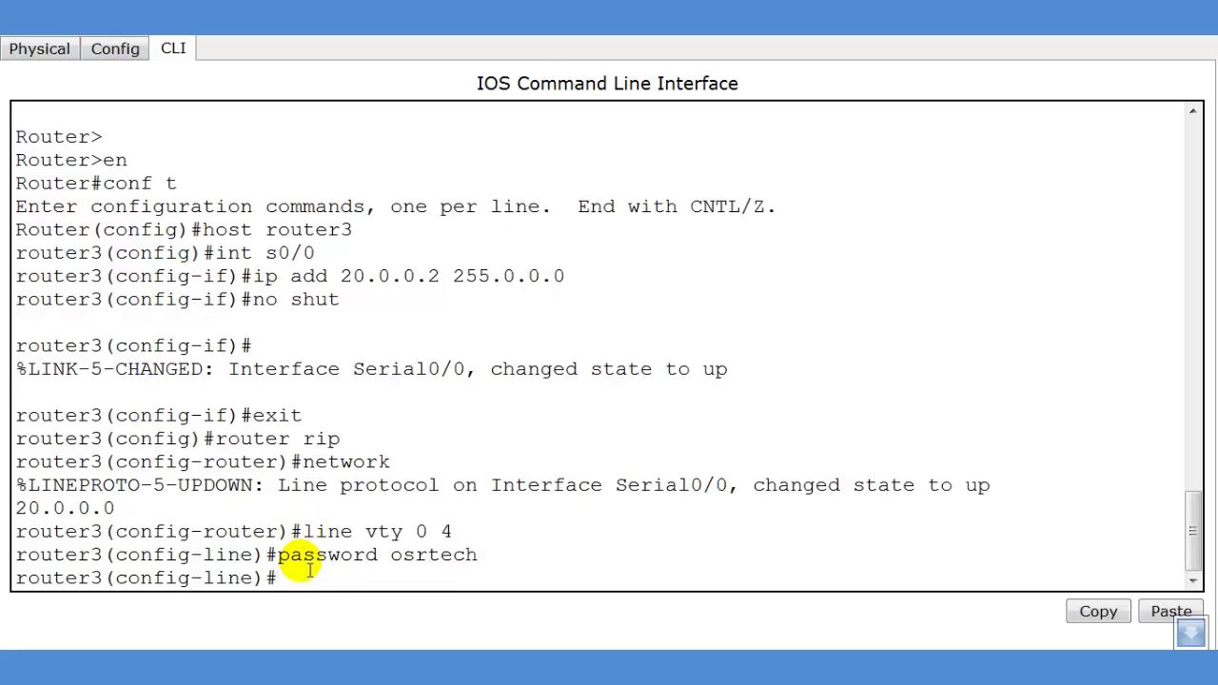
pyautogui.press('Return')
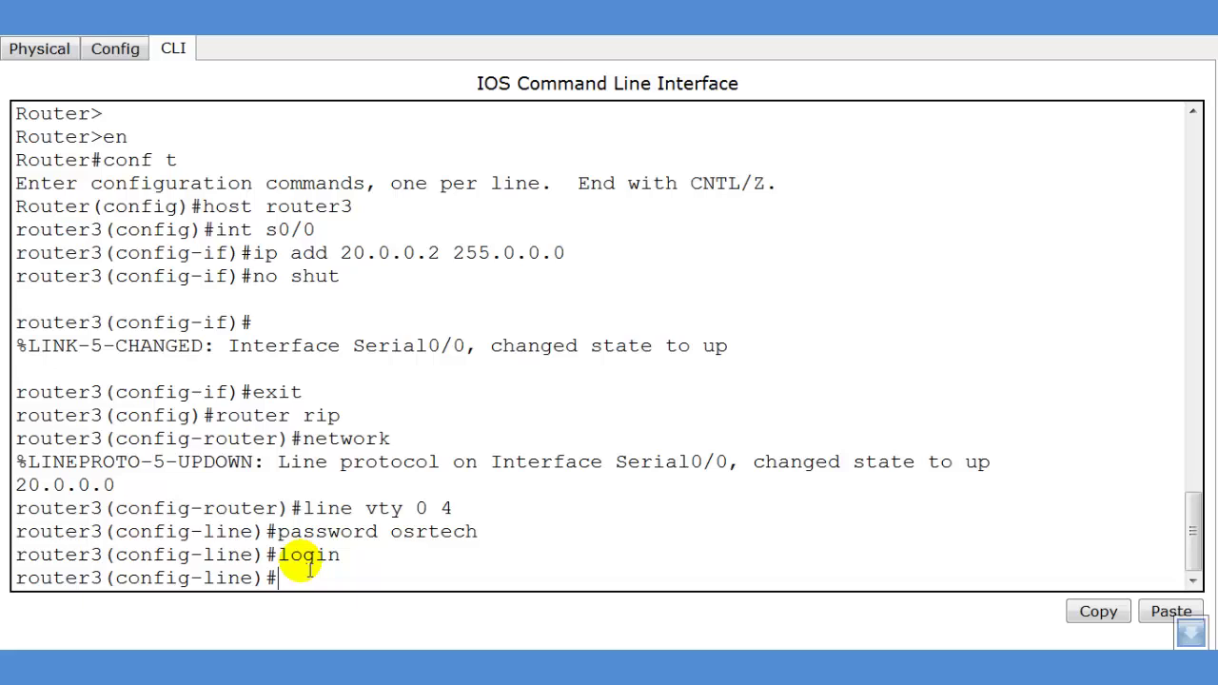
# Configure Router3's privileged-mode enable secret
pyautogui.write('enable secret vi')
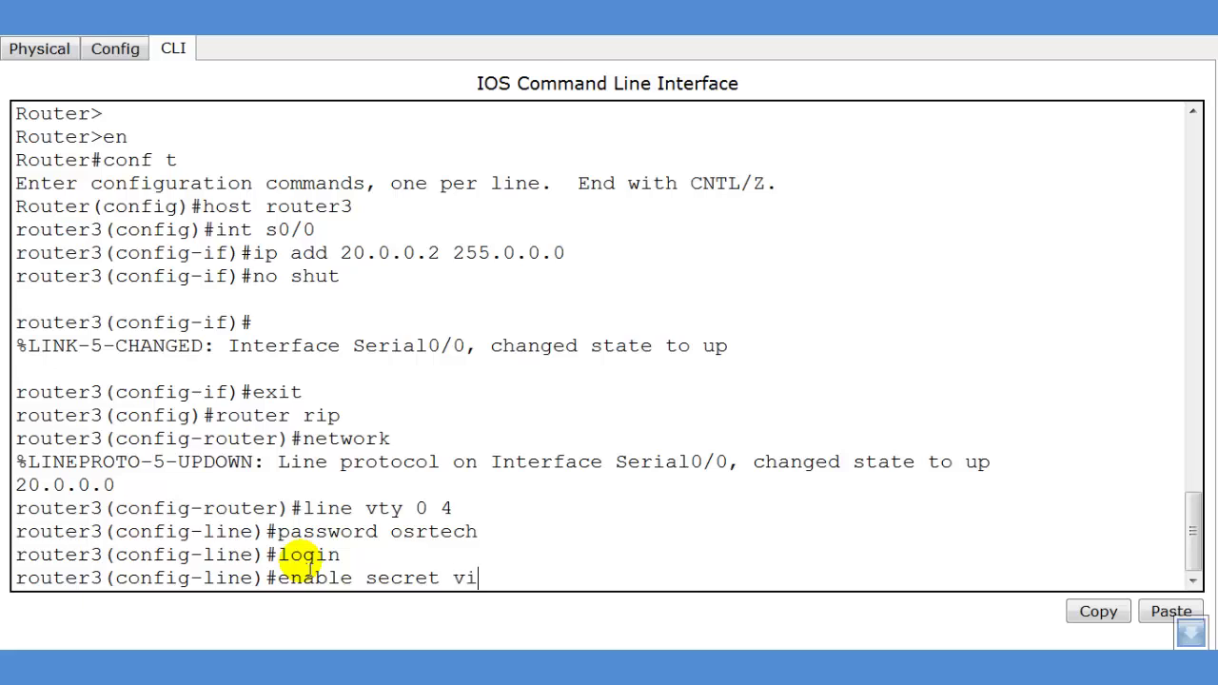
pyautogui.write('kas')
pyautogui.press('Return')
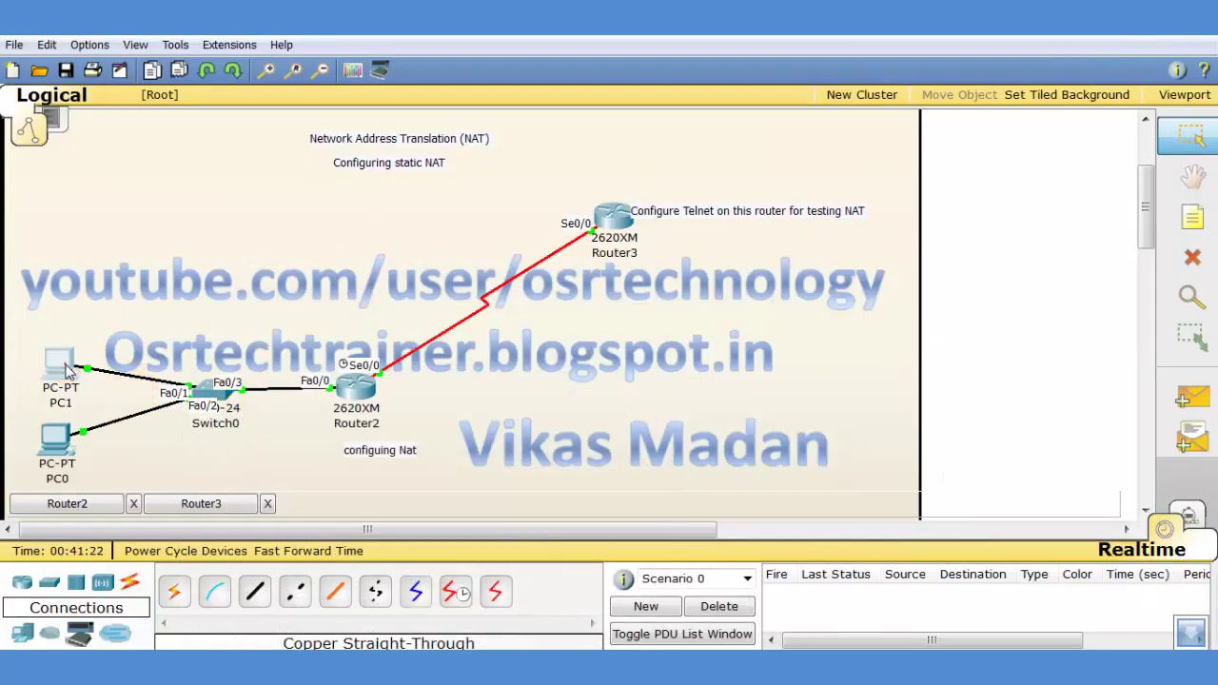
# Run ipconfig in PC1's Command Prompt to confirm its address 10.0.0.1
pyautogui.click(64, 366)
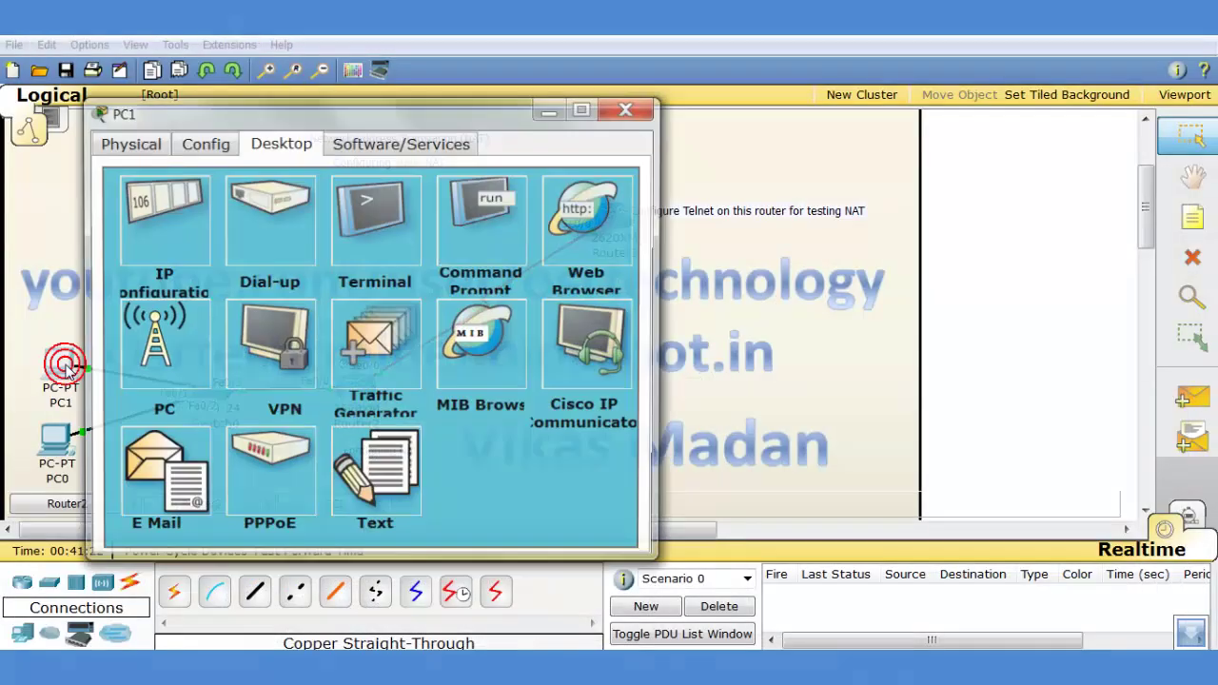
pyautogui.click(466, 233)
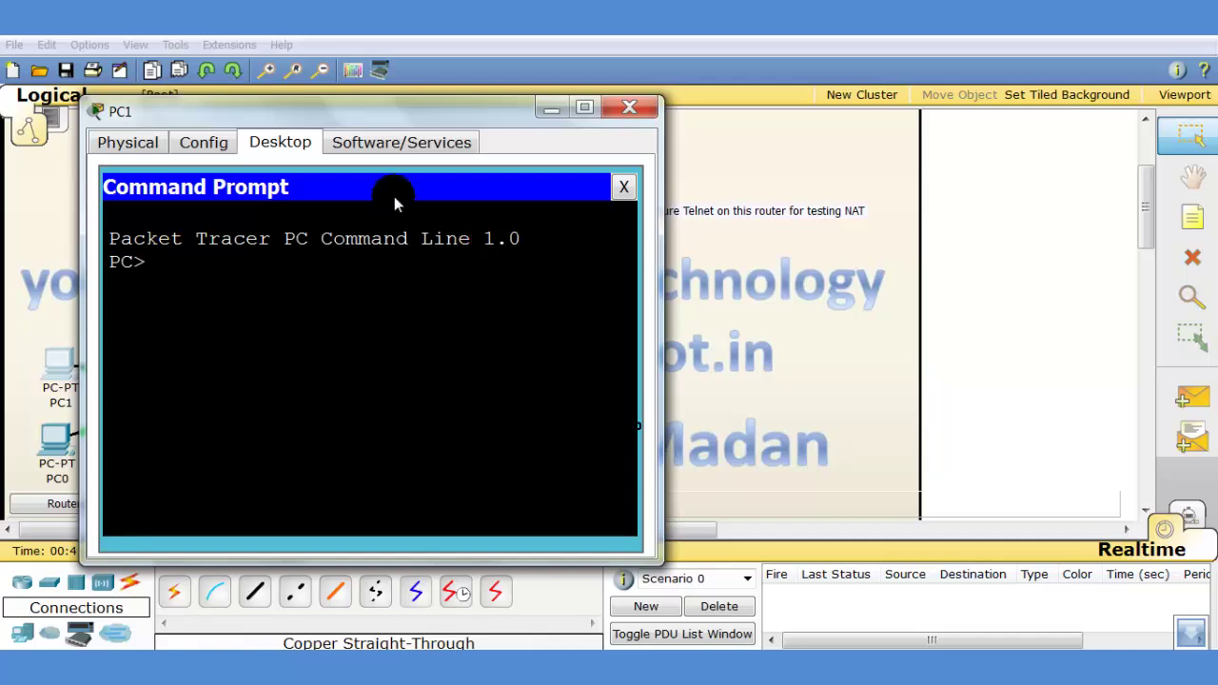
pyautogui.write('ipconfig')
pyautogui.press('Return')
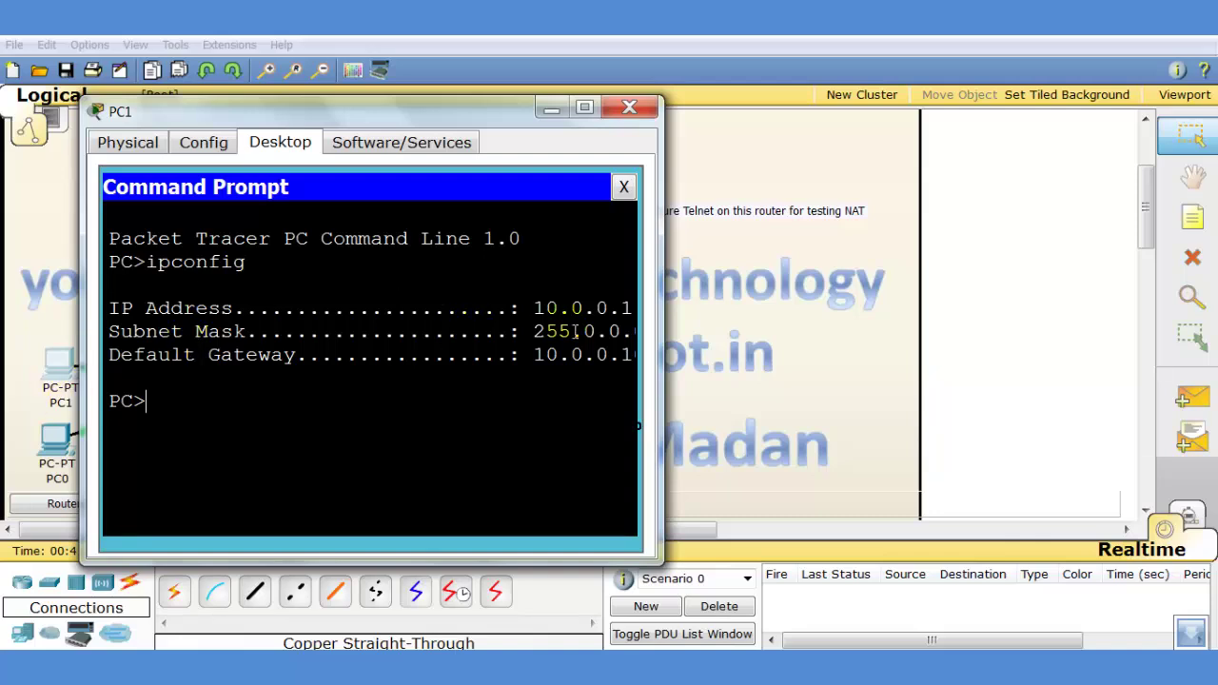
pyautogui.moveTo(536, 307); pyautogui.dragTo(634, 308)
pyautogui.click(216, 433)
# Telnet from PC1 to Router3 at 20.0.0.2, log in, and run 'sh user'
pyautogui.write('telnet 20')
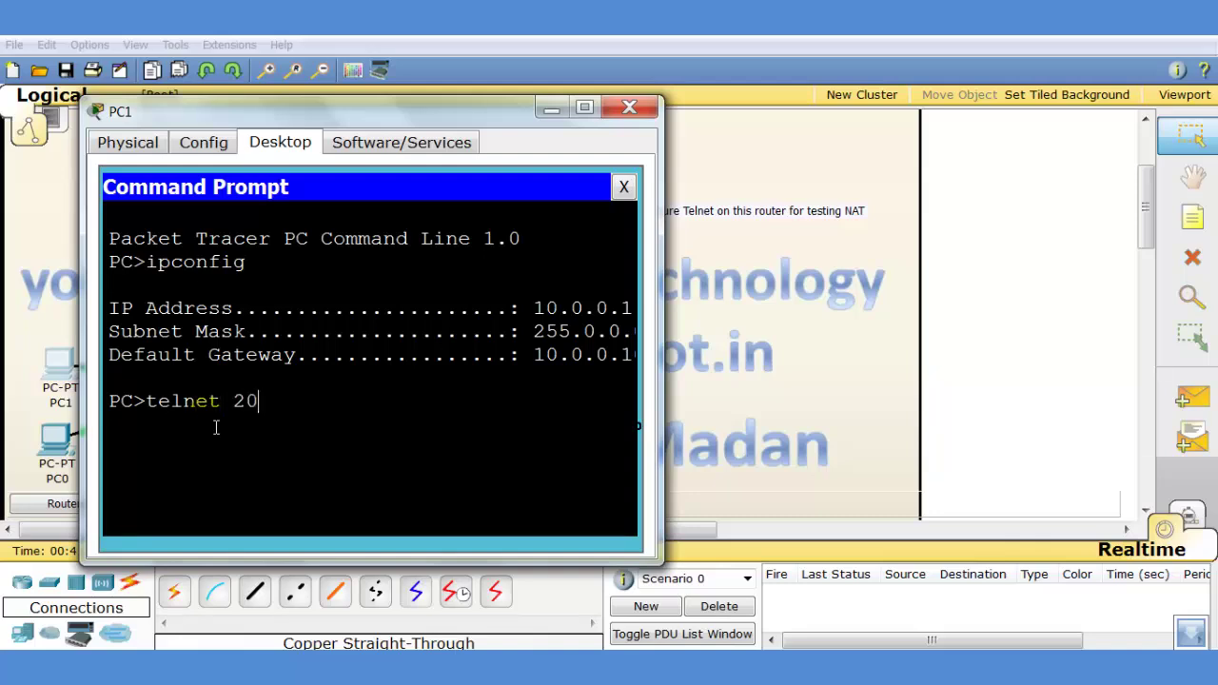
pyautogui.write('.0.0.2')
pyautogui.press('Return')
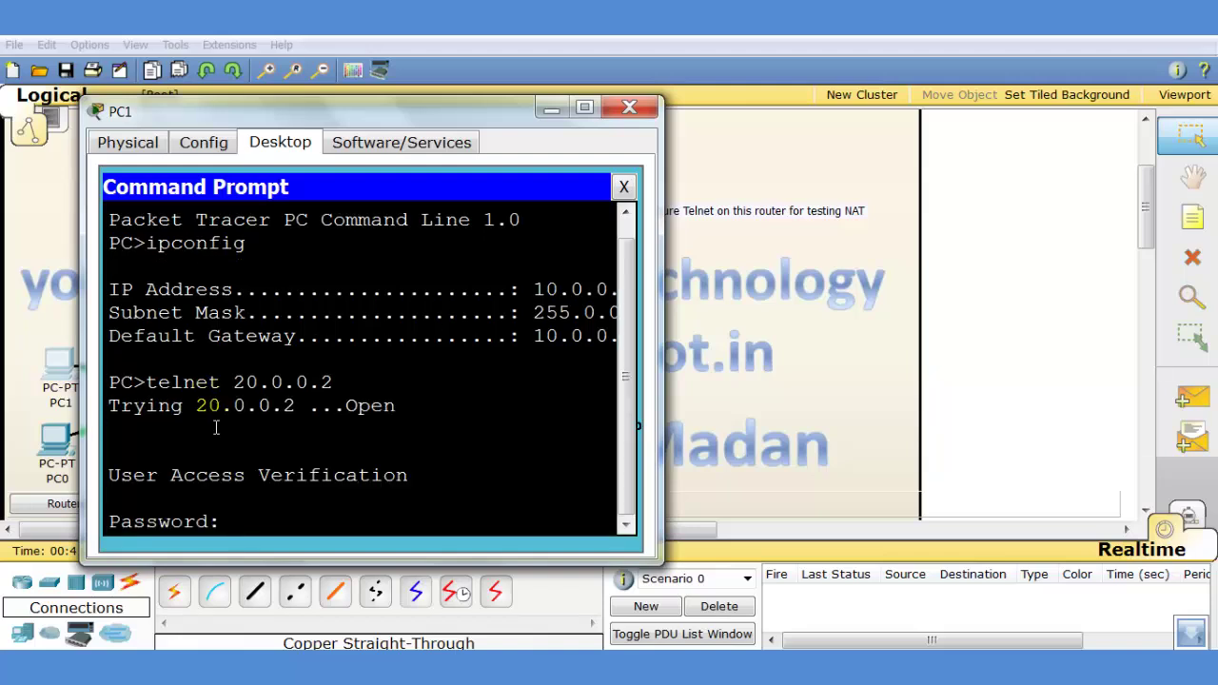
pyautogui.press('Return')
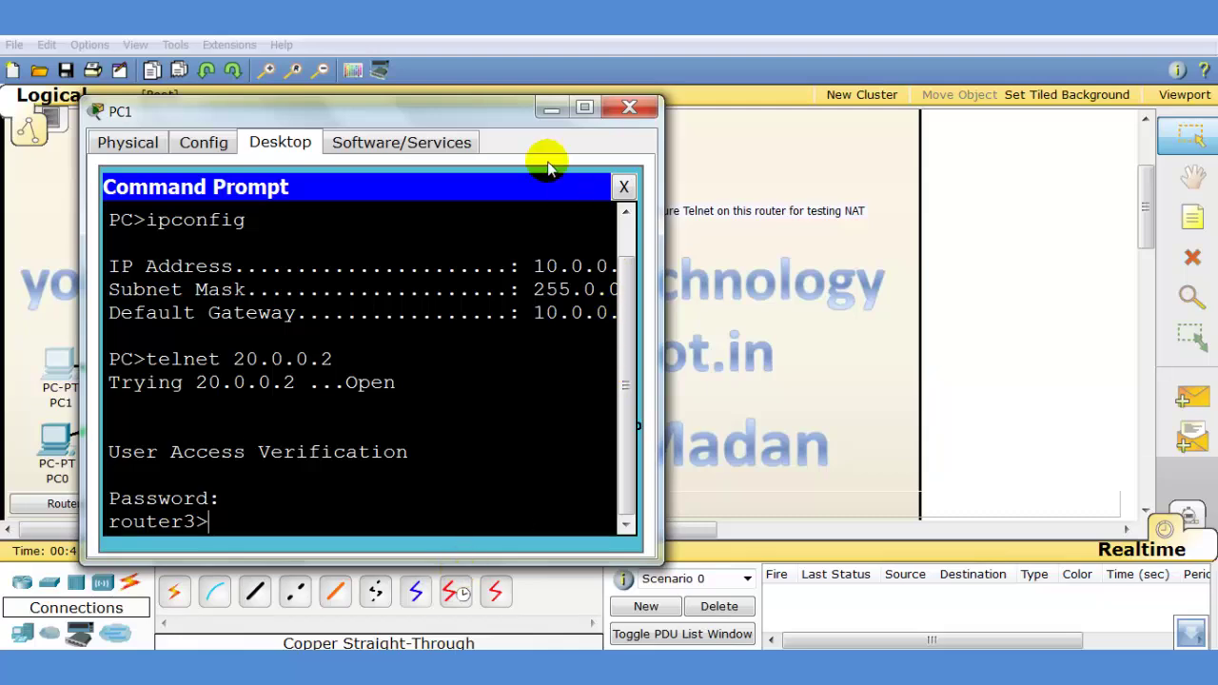
pyautogui.moveTo(514, 110); pyautogui.dragTo(525, 84)
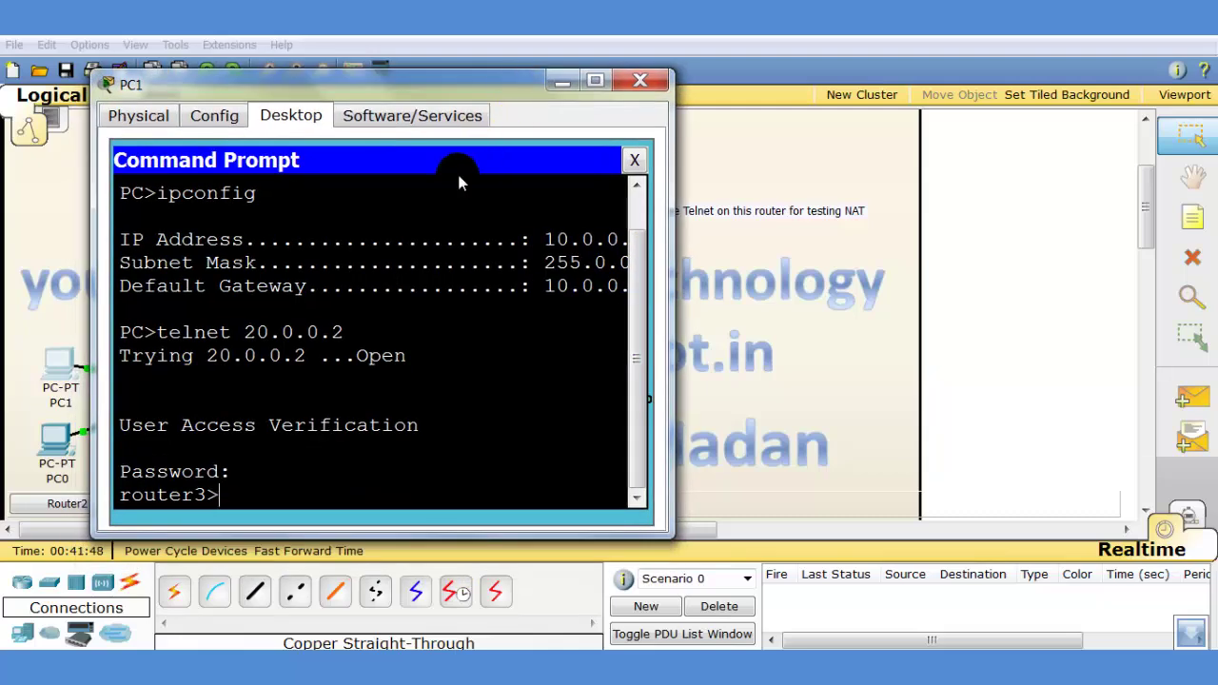
pyautogui.write('sh user')
pyautogui.press('Return')
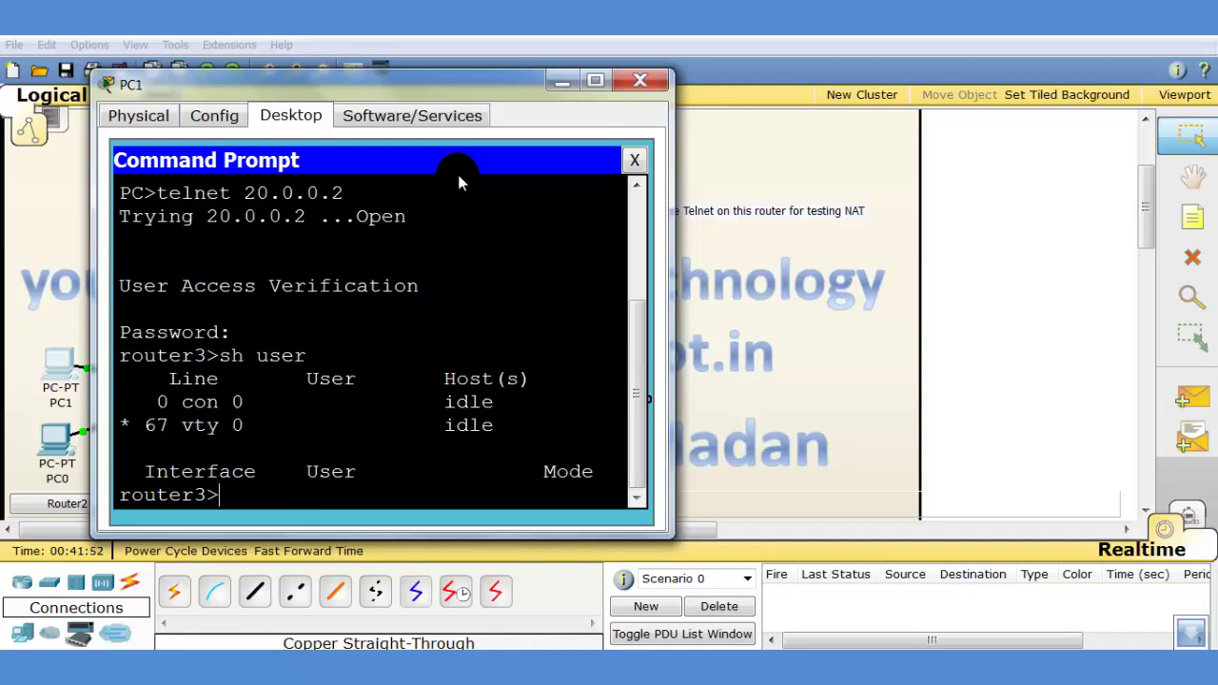
# Widen the terminal to show the vty session from 20.0.0.7, then close PC1
pyautogui.moveTo(671, 297); pyautogui.dragTo(1040, 340)
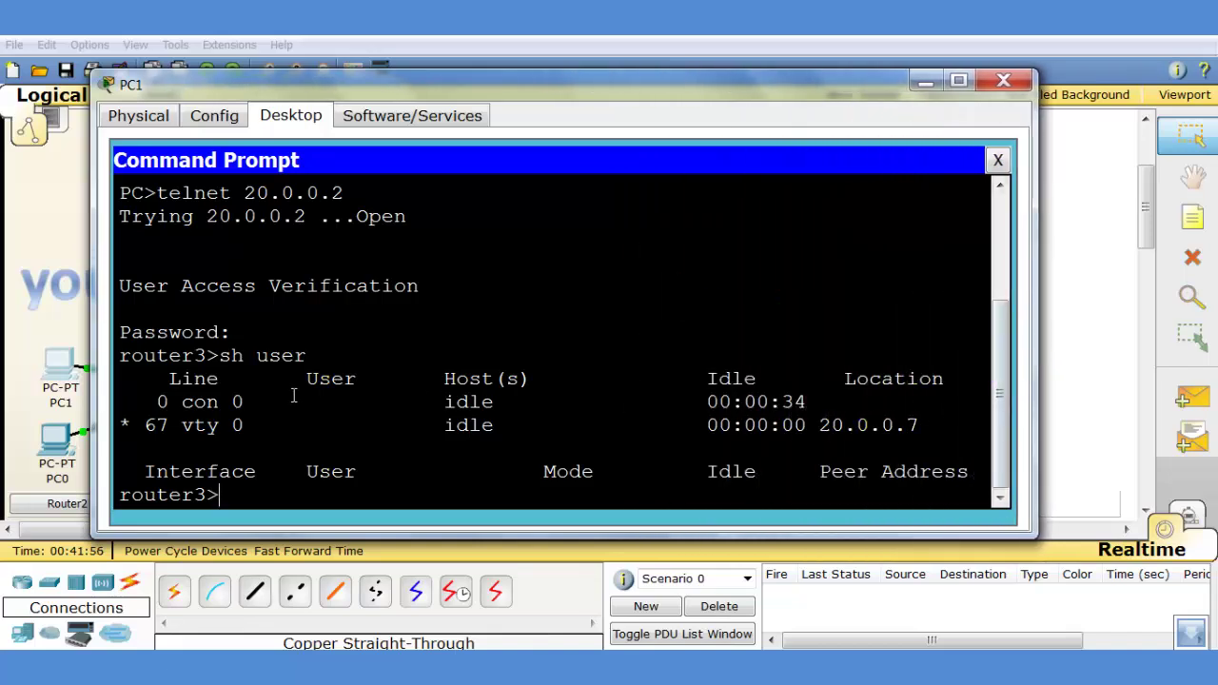
pyautogui.moveTo(123, 425); pyautogui.dragTo(936, 453)
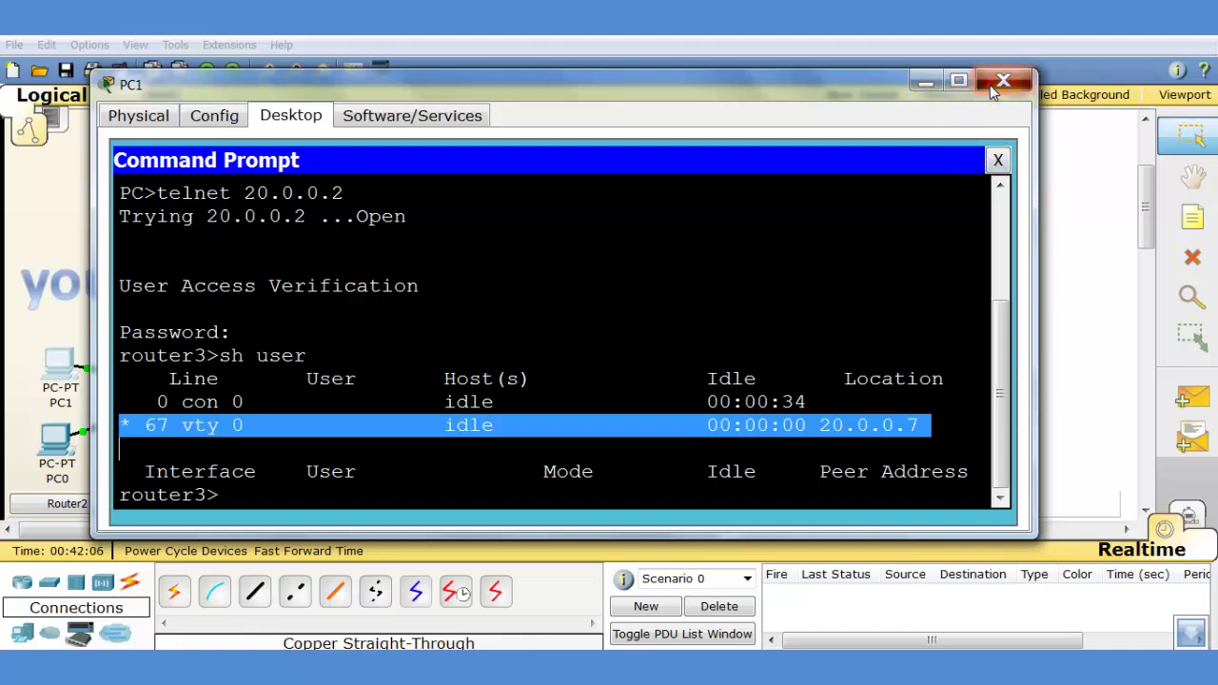
pyautogui.click(1002, 81)
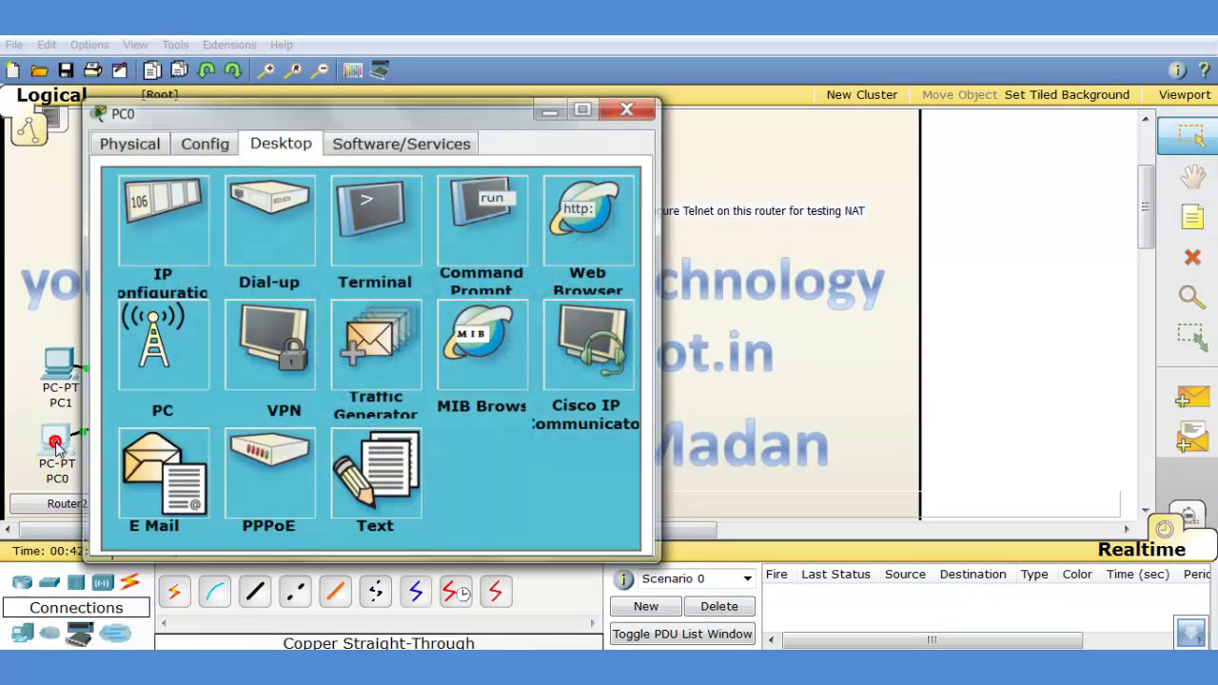
# Telnet from PC0's Command Prompt to Router3 at 20.0.0.2 and log in
pyautogui.click(56, 440)
pyautogui.click(471, 204)
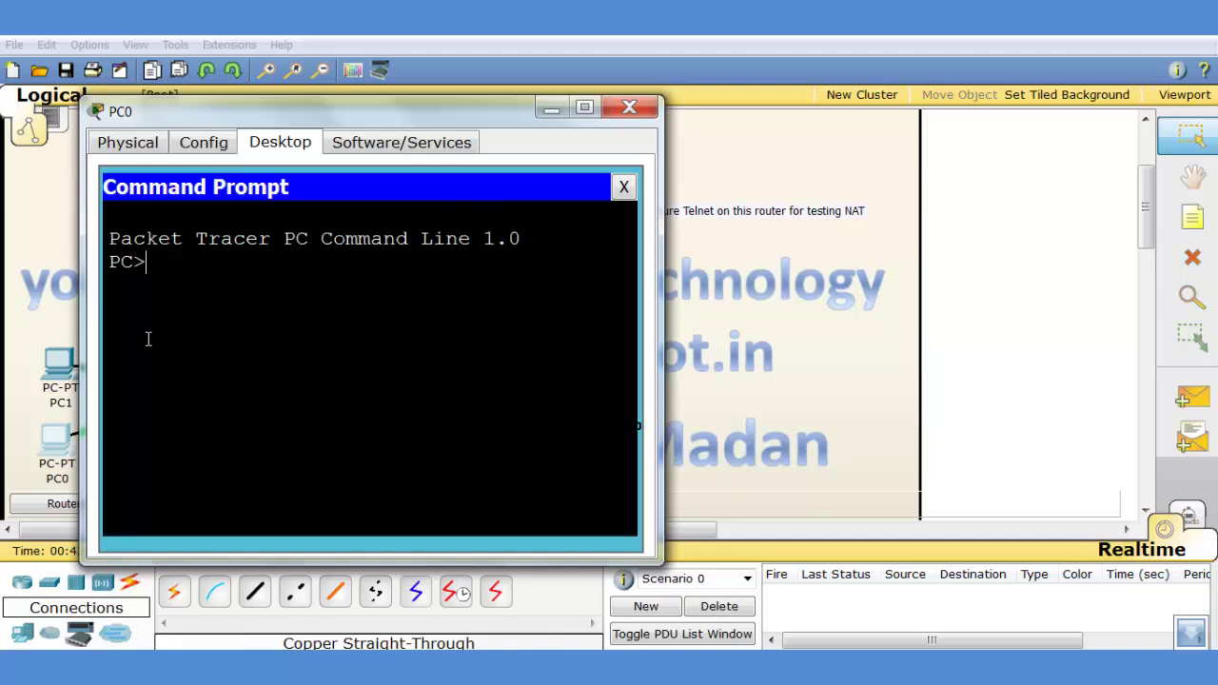
pyautogui.write('telnet 20.0.0')
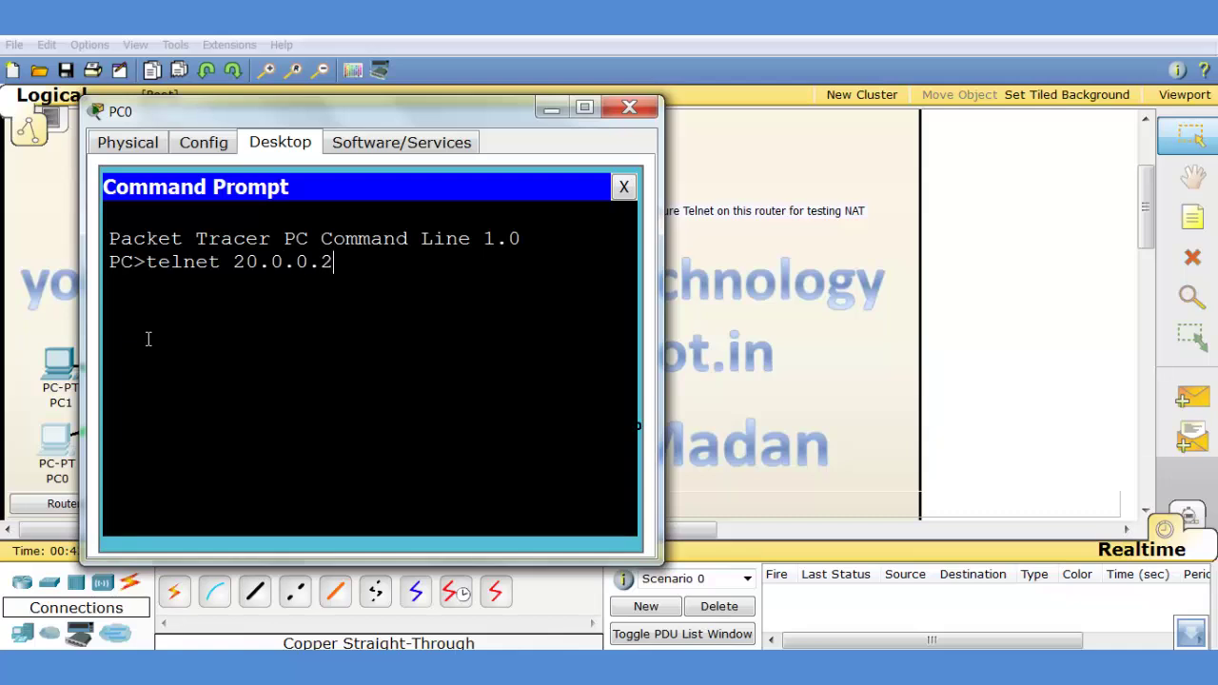
pyautogui.write('.2')
pyautogui.press('Return')
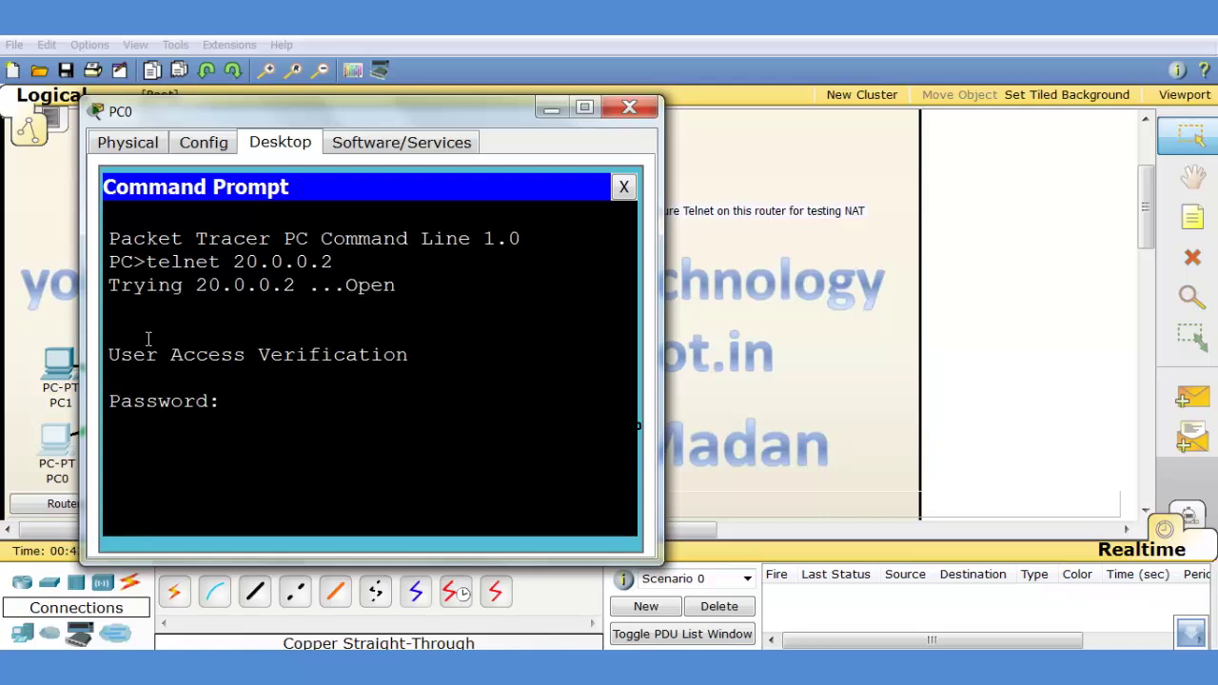
pyautogui.press('Return')
# Run 'sh user', widen to see the session from 10.0.0.2, then close PC0
pyautogui.write('sh user')
pyautogui.press('Return')
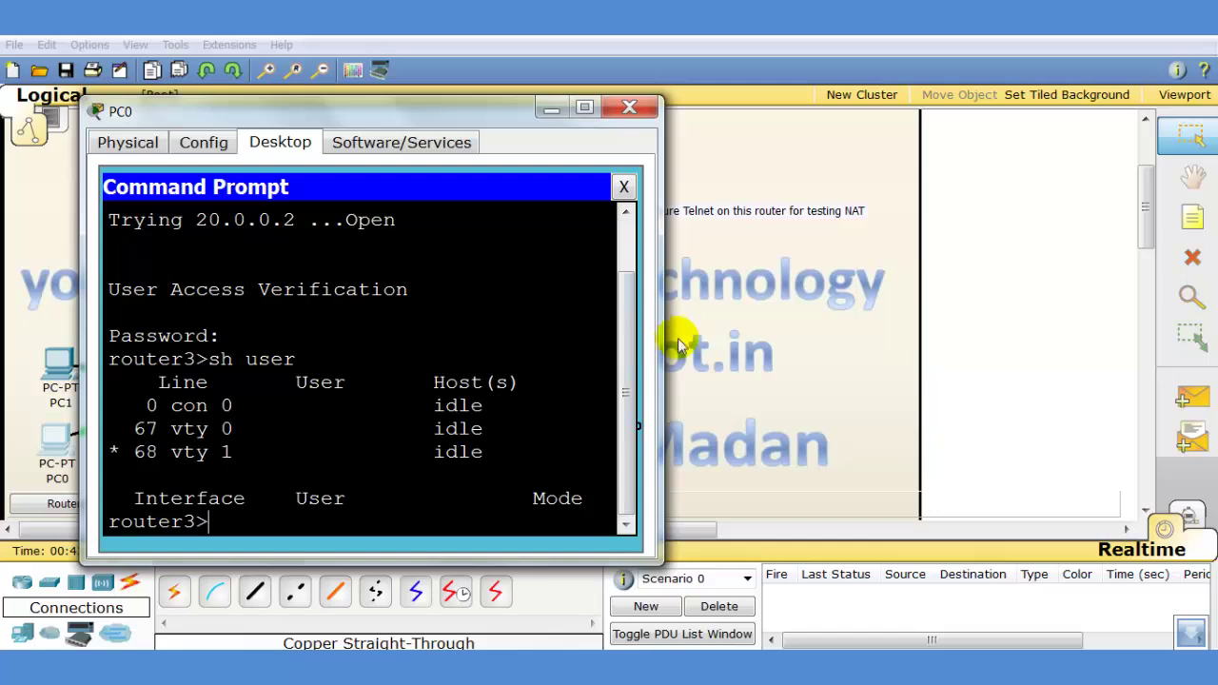
pyautogui.moveTo(660, 328); pyautogui.dragTo(1077, 379)
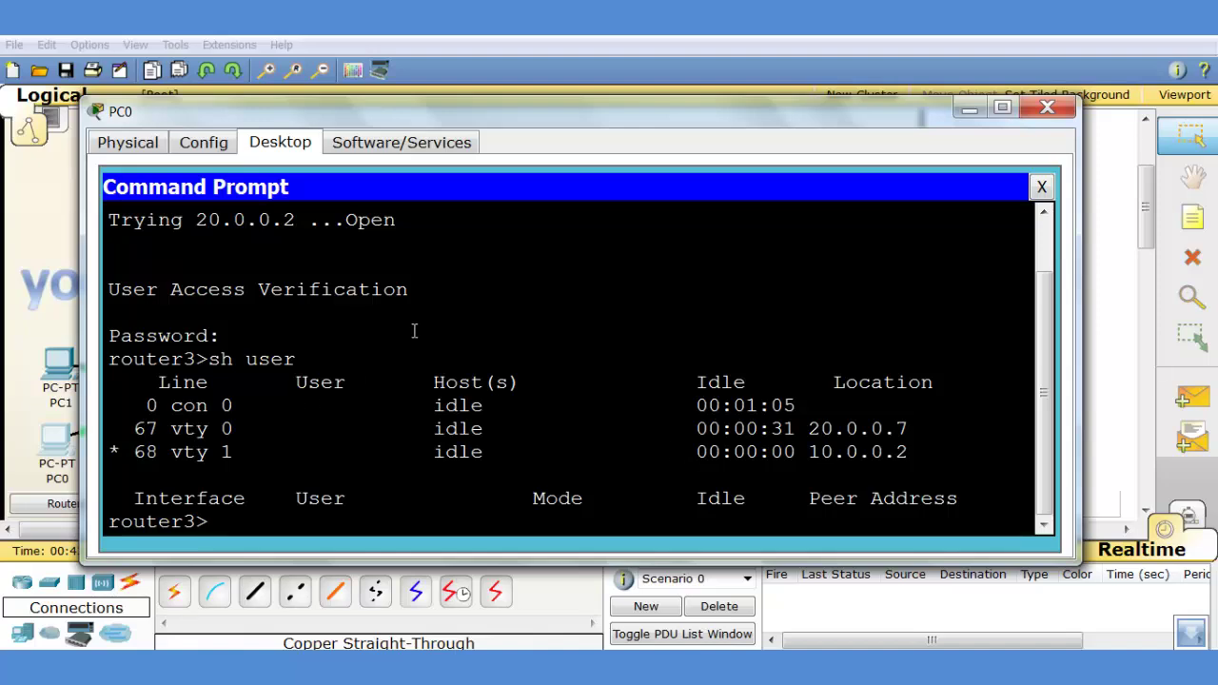
pyautogui.click(1047, 107)
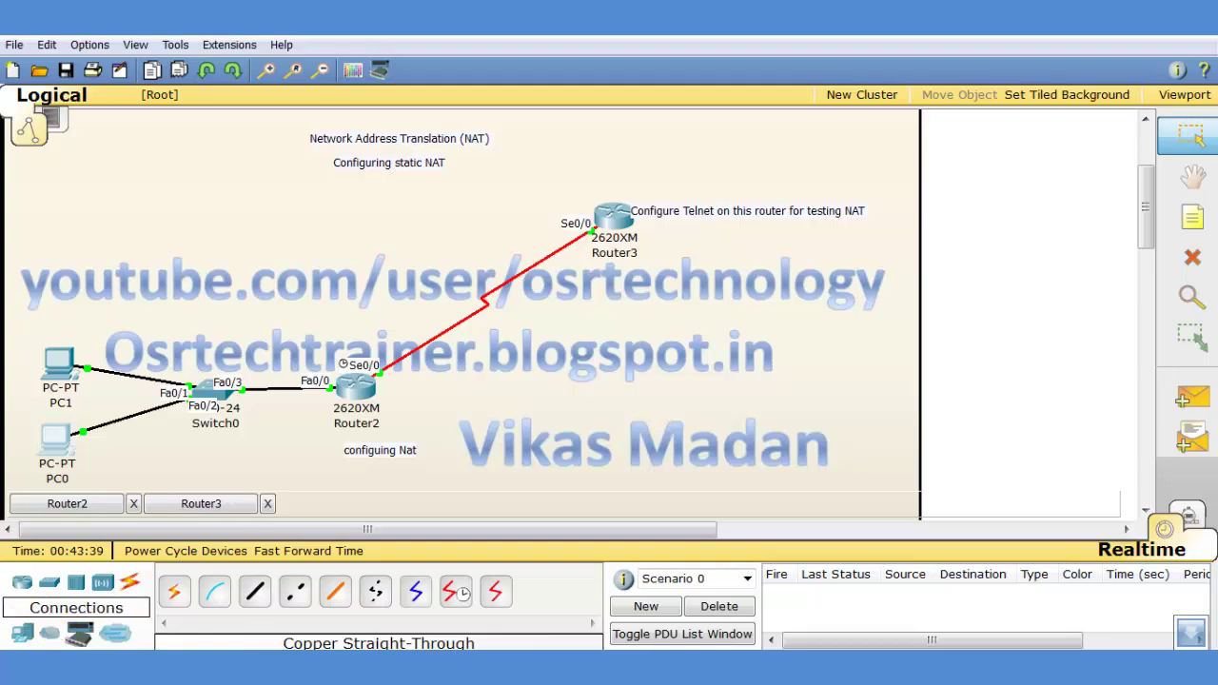
# Run 'do sh ip nat translation' in Router2's maximized CLI
pyautogui.click(362, 395)
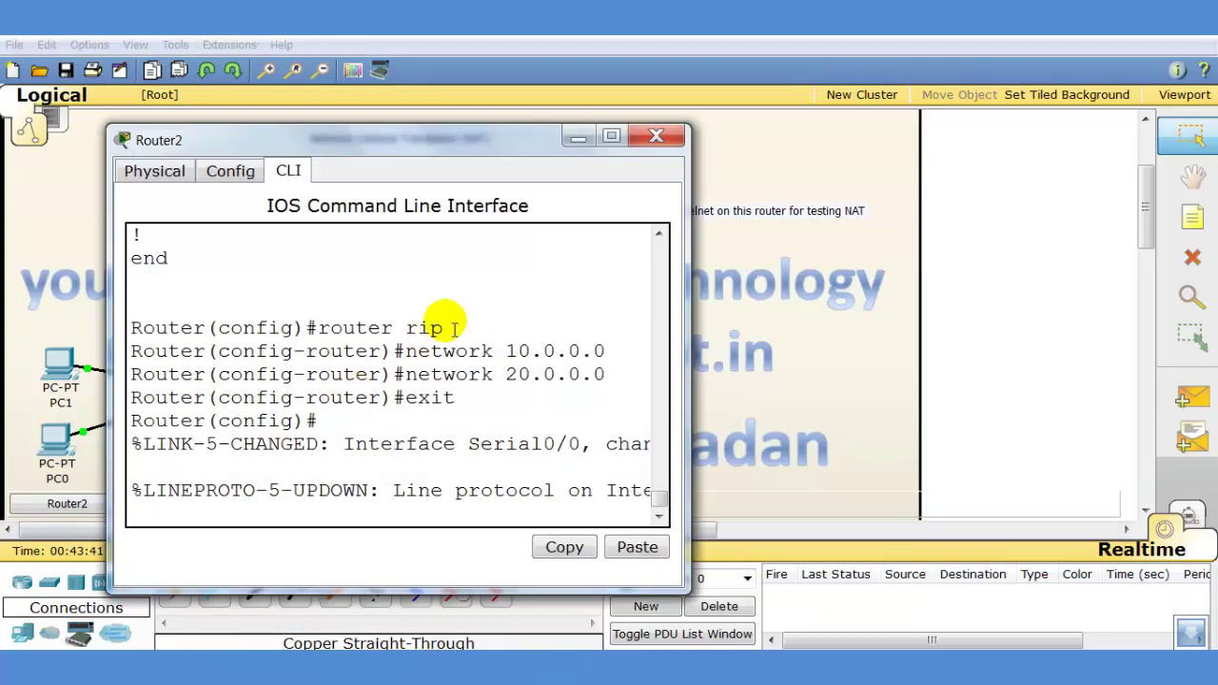
pyautogui.click(610, 141)
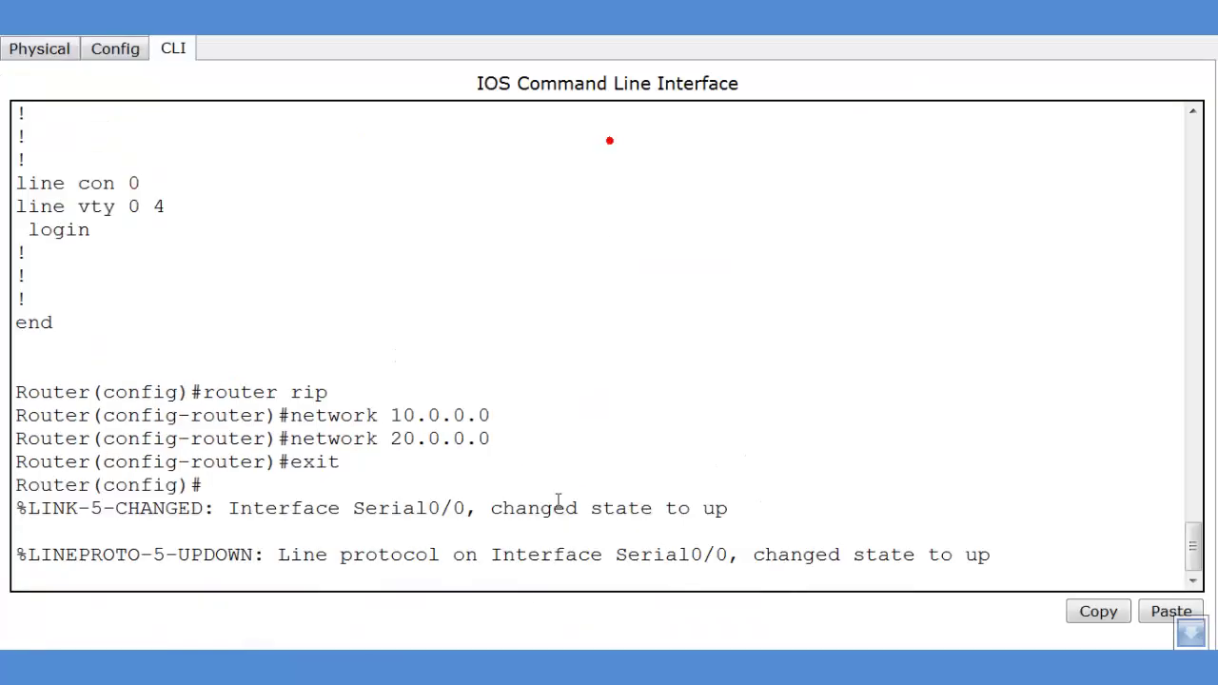
pyautogui.click(1035, 574)
pyautogui.press('Return')
pyautogui.press('Return')
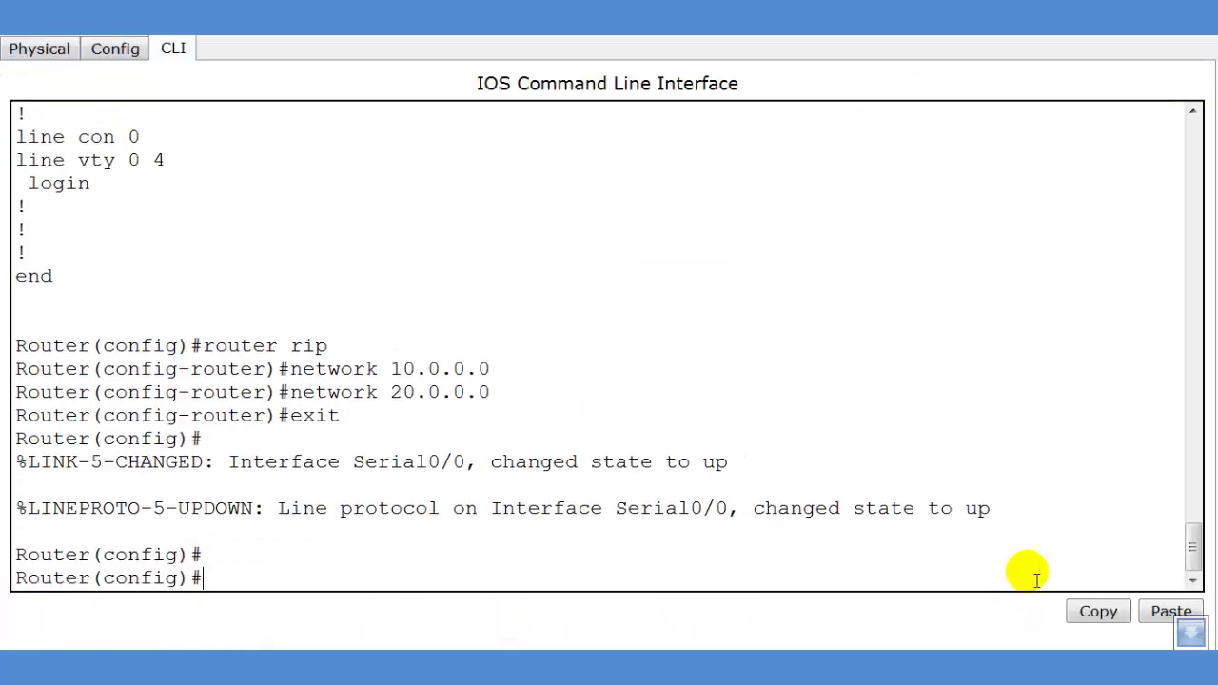
pyautogui.write('do sh ip nat trans')
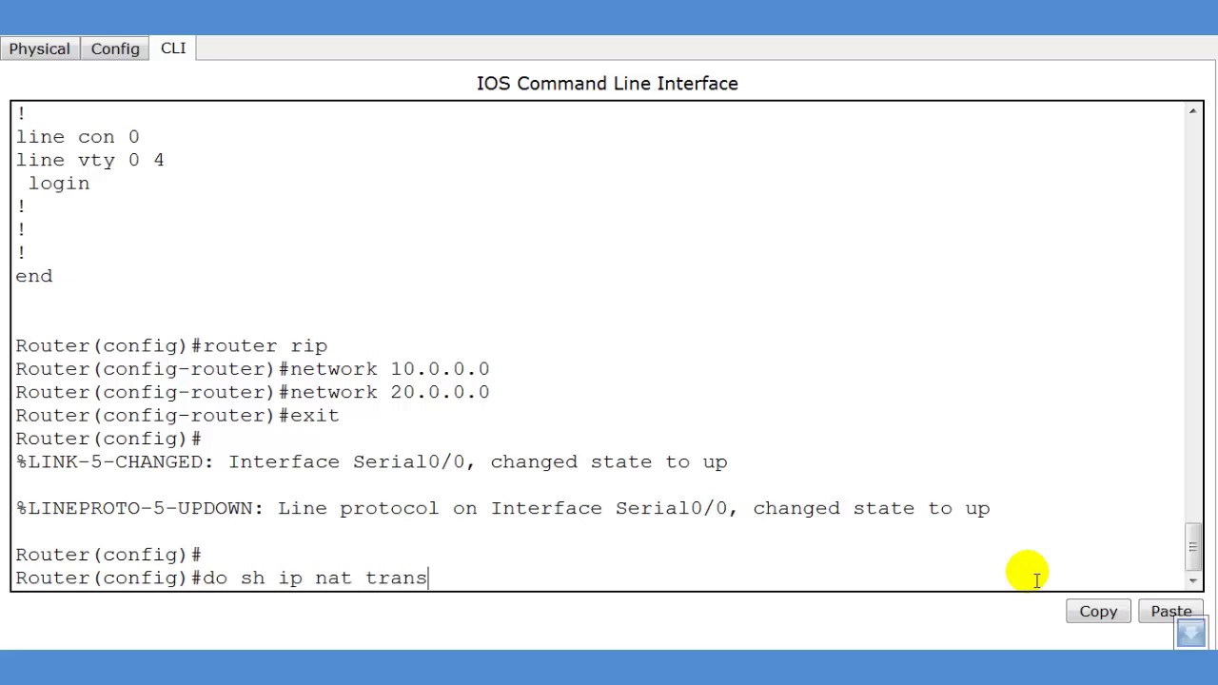
pyautogui.write('lation')
pyautogui.press('Return')
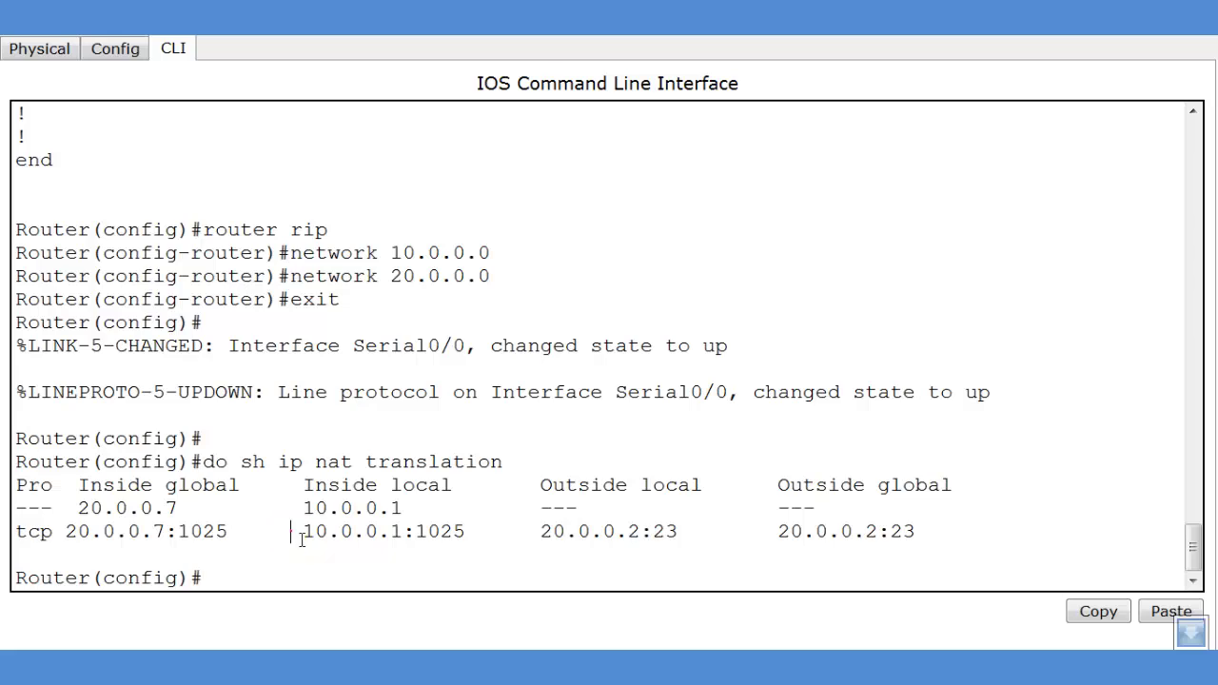
# Highlight inside local 10.0.0.1, inside global 20.0.0.7 and Telnet port 23 in the NAT table
pyautogui.moveTo(291, 533); pyautogui.dragTo(414, 550)
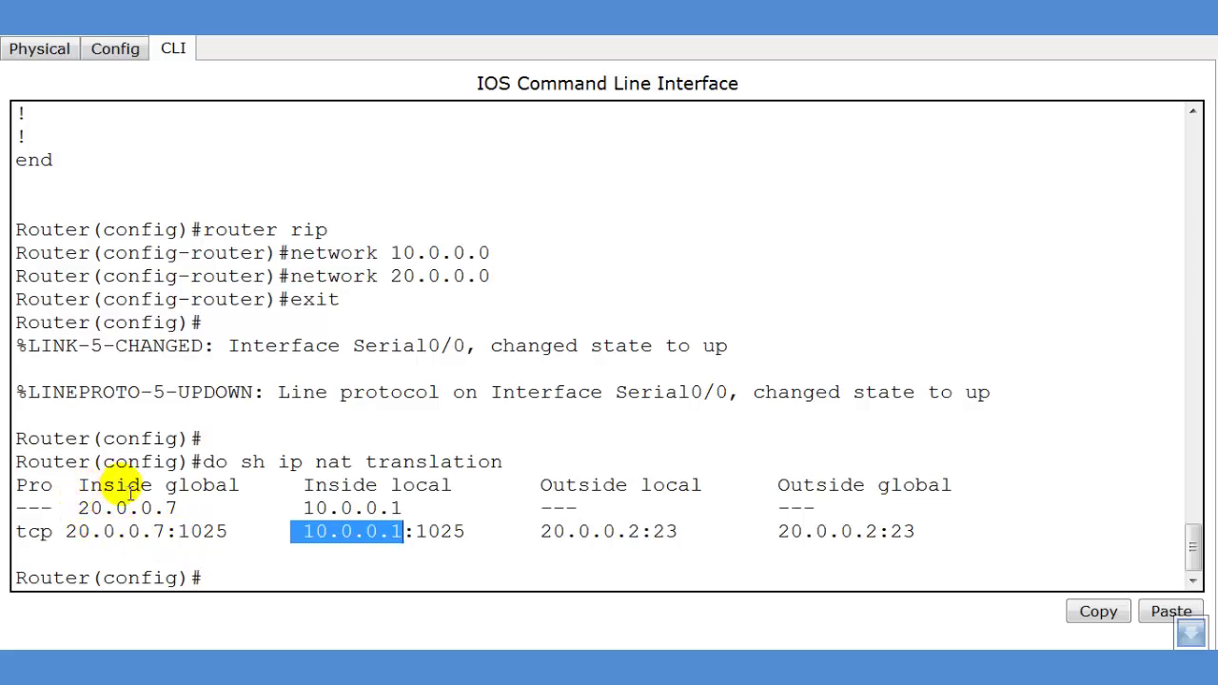
pyautogui.moveTo(65, 533); pyautogui.dragTo(168, 536)
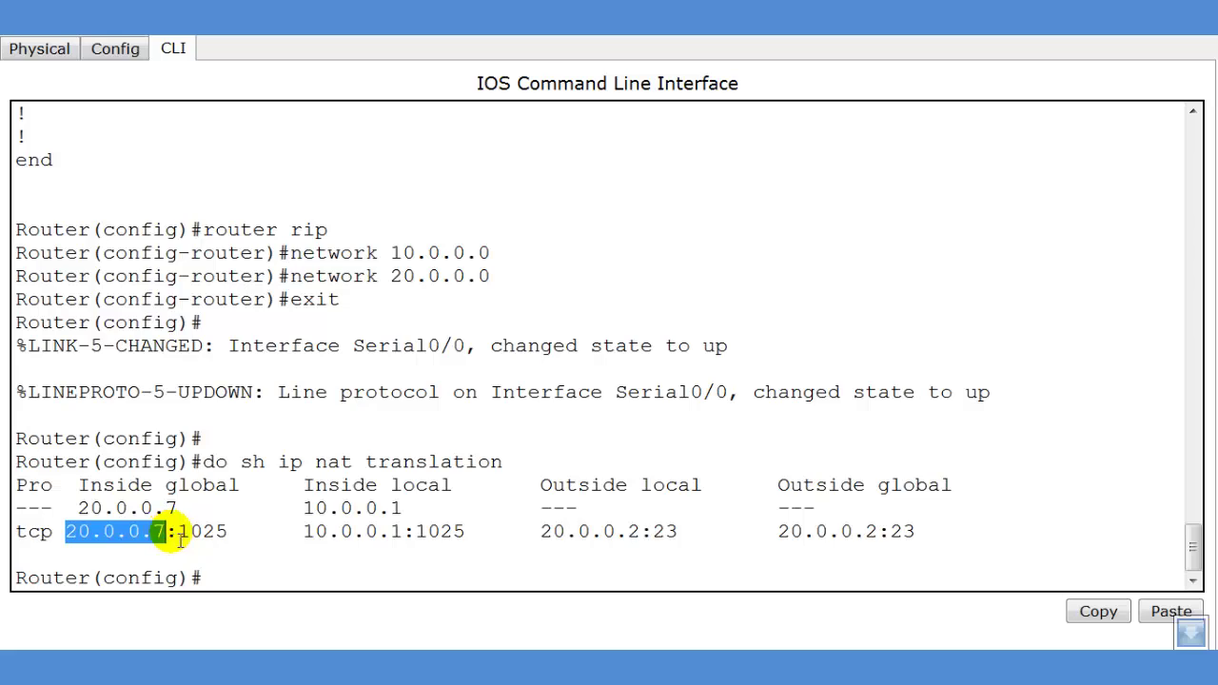
pyautogui.moveTo(546, 552); pyautogui.dragTo(687, 538)
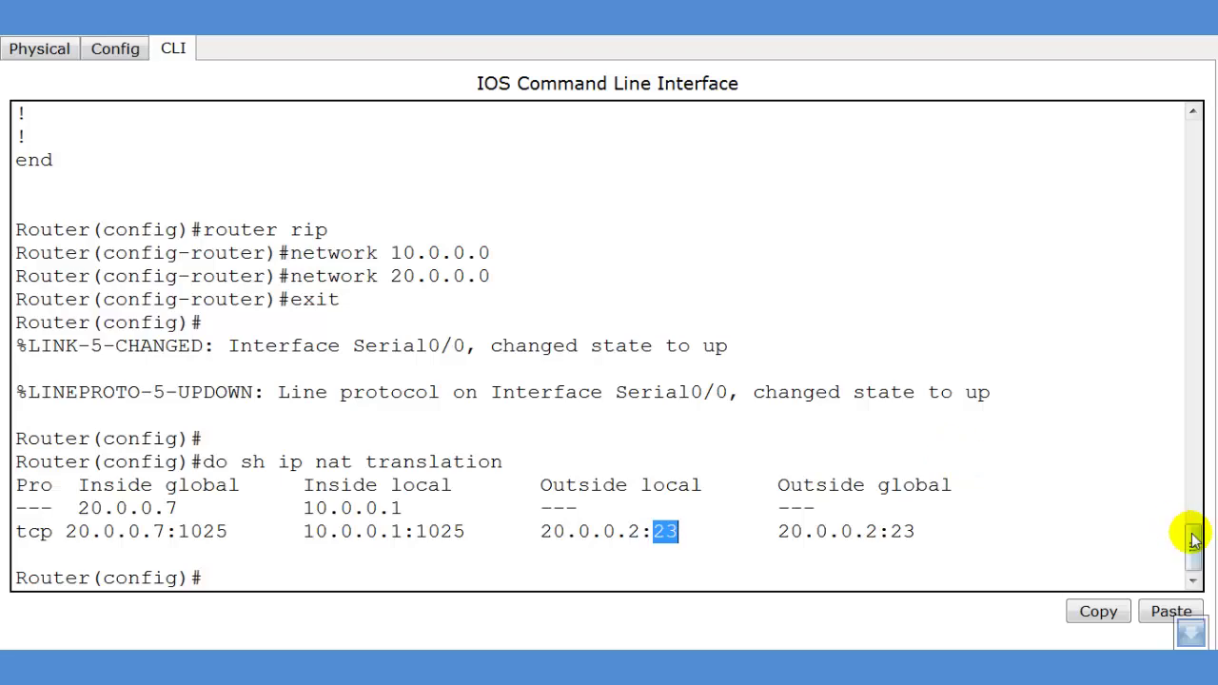
pyautogui.moveTo(1190, 533); pyautogui.dragTo(1191, 476)
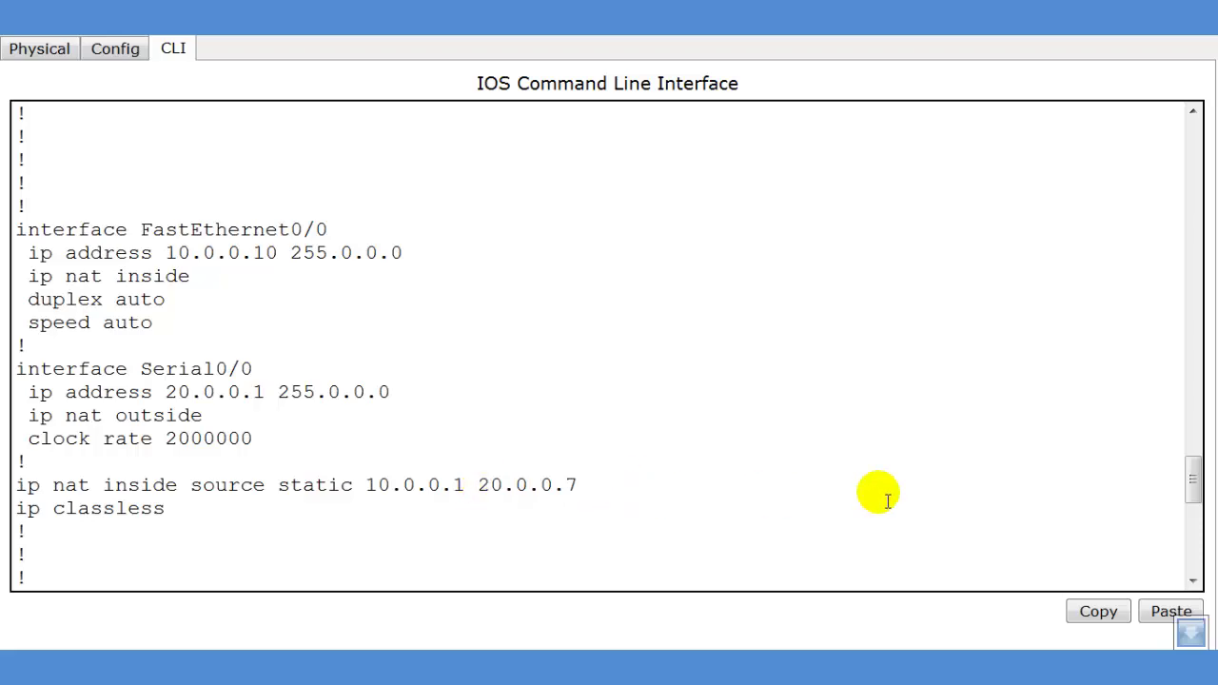
pyautogui.moveTo(1189, 484); pyautogui.dragTo(1185, 562)
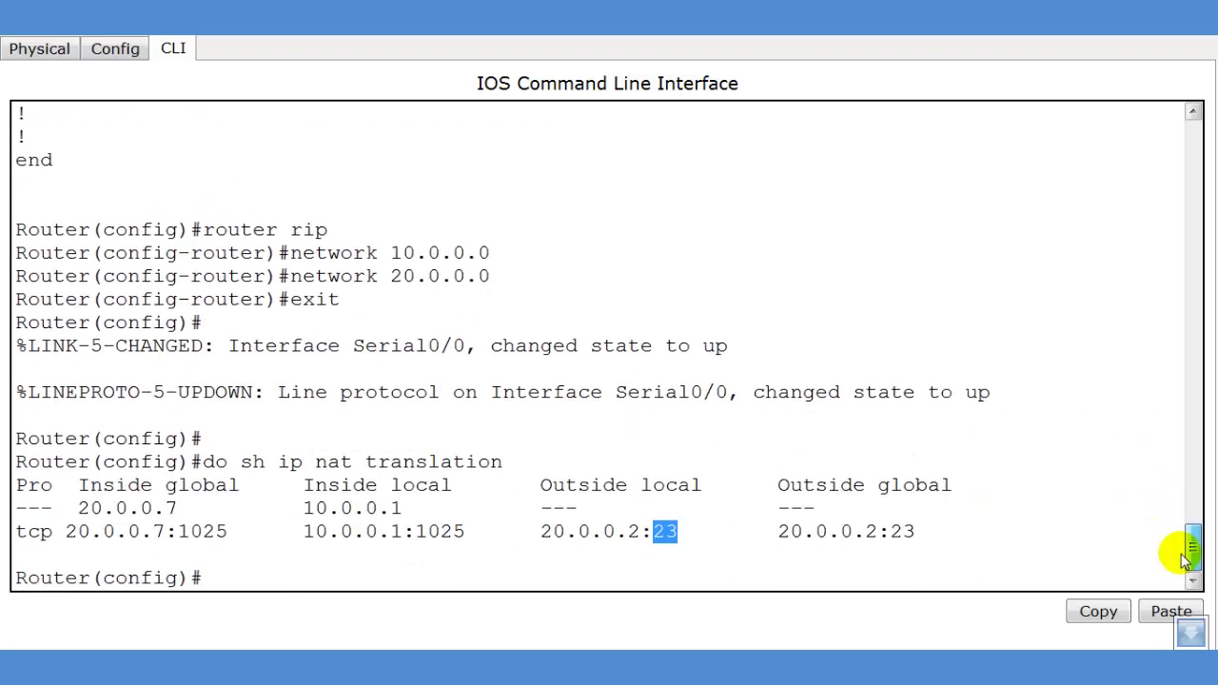
pyautogui.moveTo(302, 533); pyautogui.dragTo(403, 540)
pyautogui.click(184, 538)
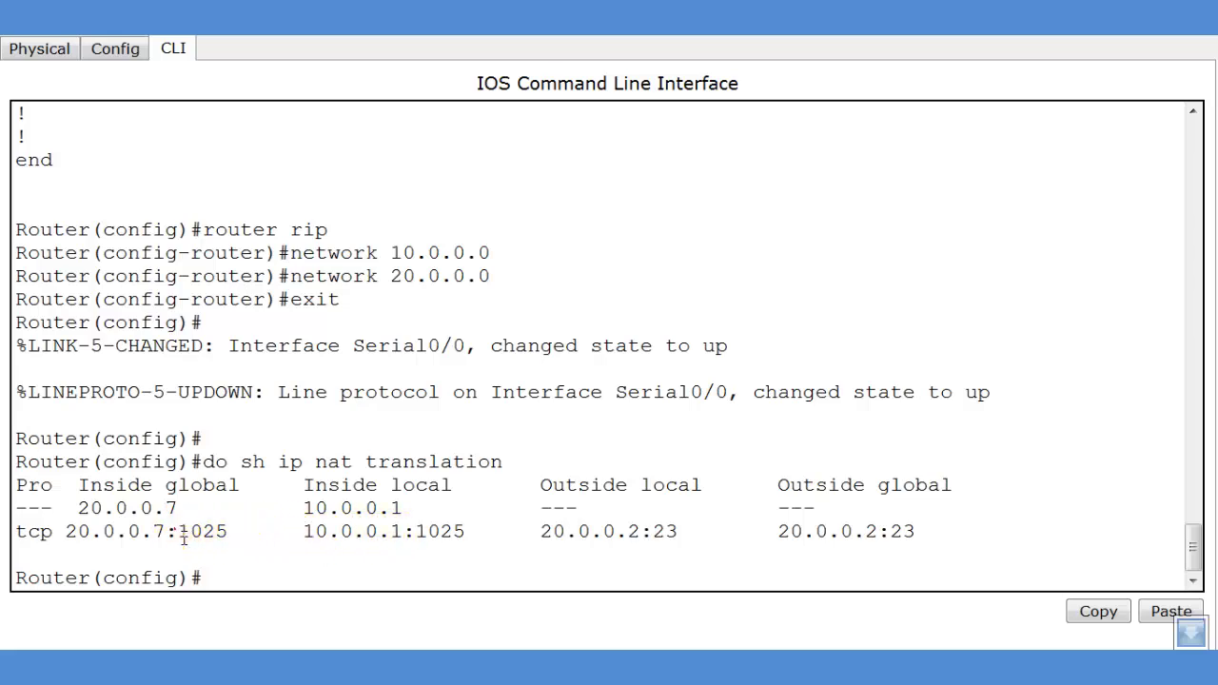
pyautogui.moveTo(180, 535); pyautogui.dragTo(66, 529)
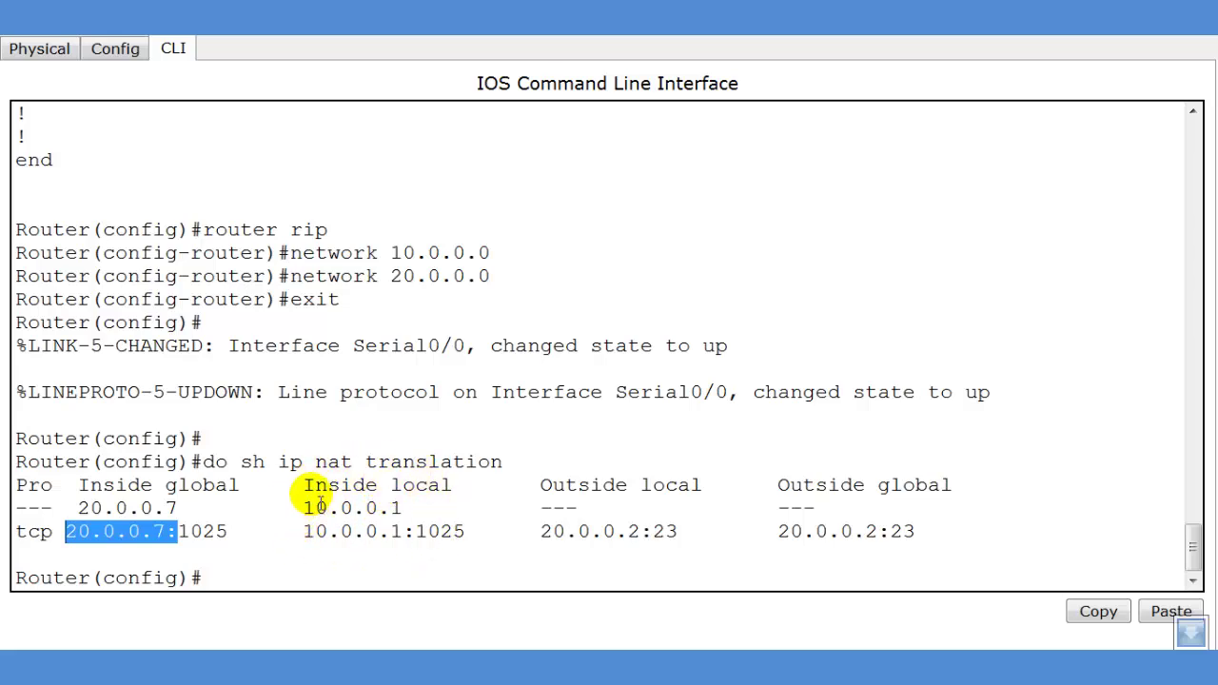
pyautogui.moveTo(299, 533); pyautogui.dragTo(415, 539)
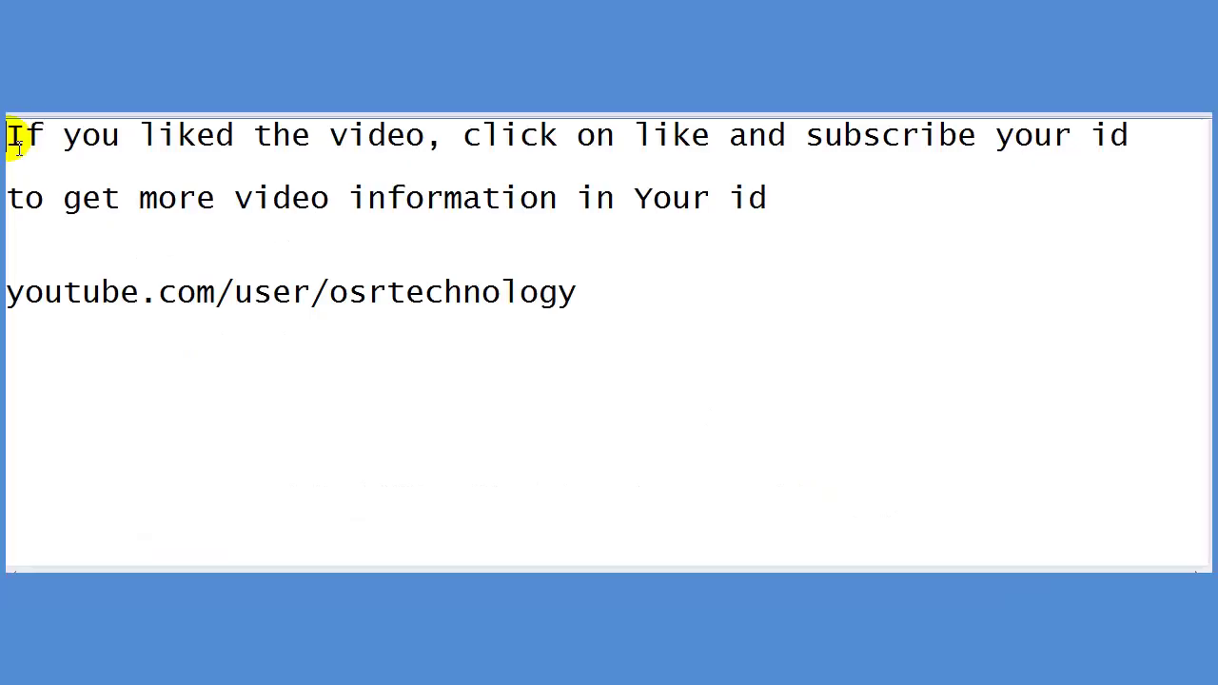
pyautogui.moveTo(10, 135); pyautogui.dragTo(1116, 145)
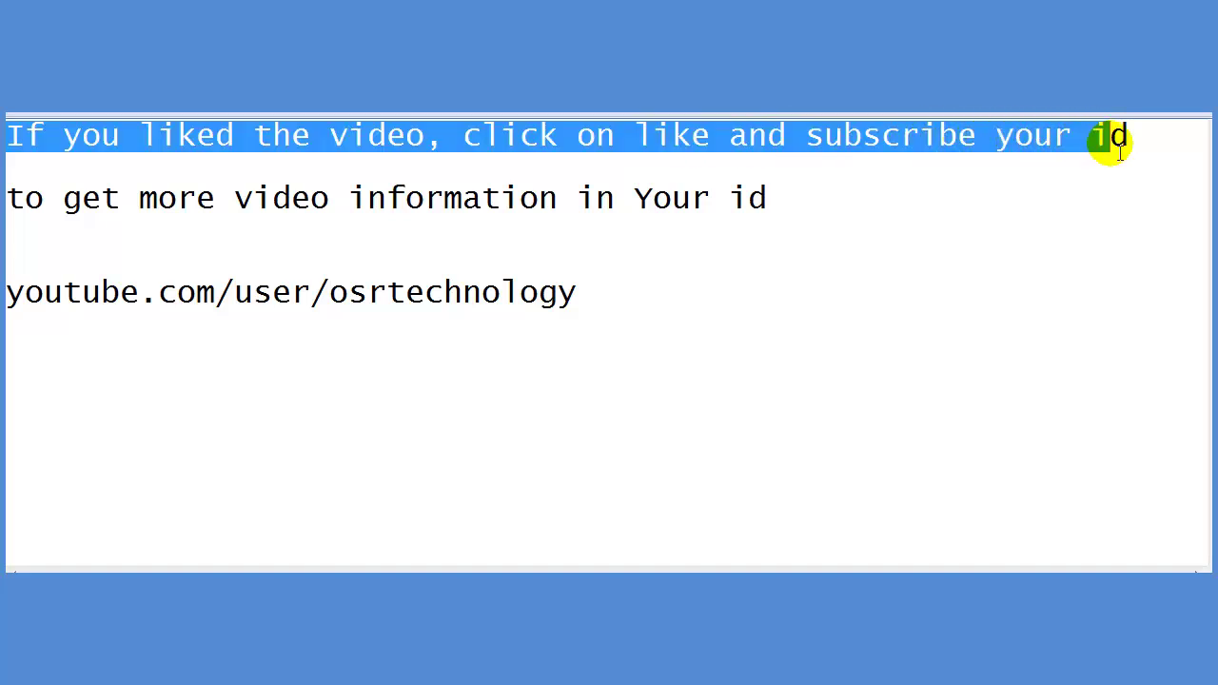